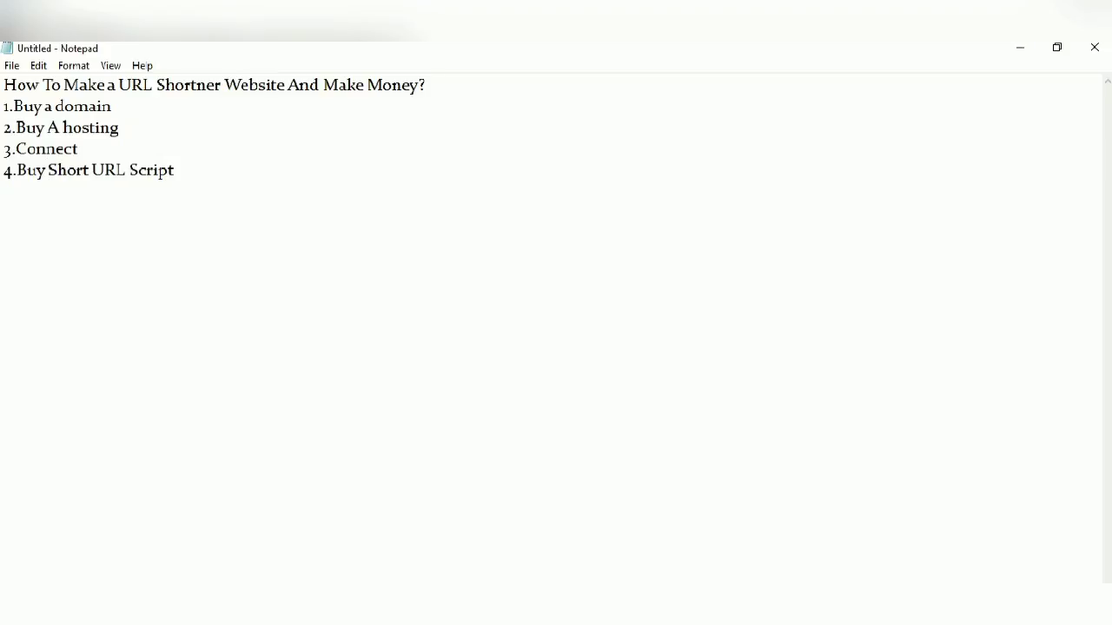
Start a new line below '4.Buy Short URL Script' for the fifth numbered step.
{"action": "left_click", "coordinate": [191, 179]}
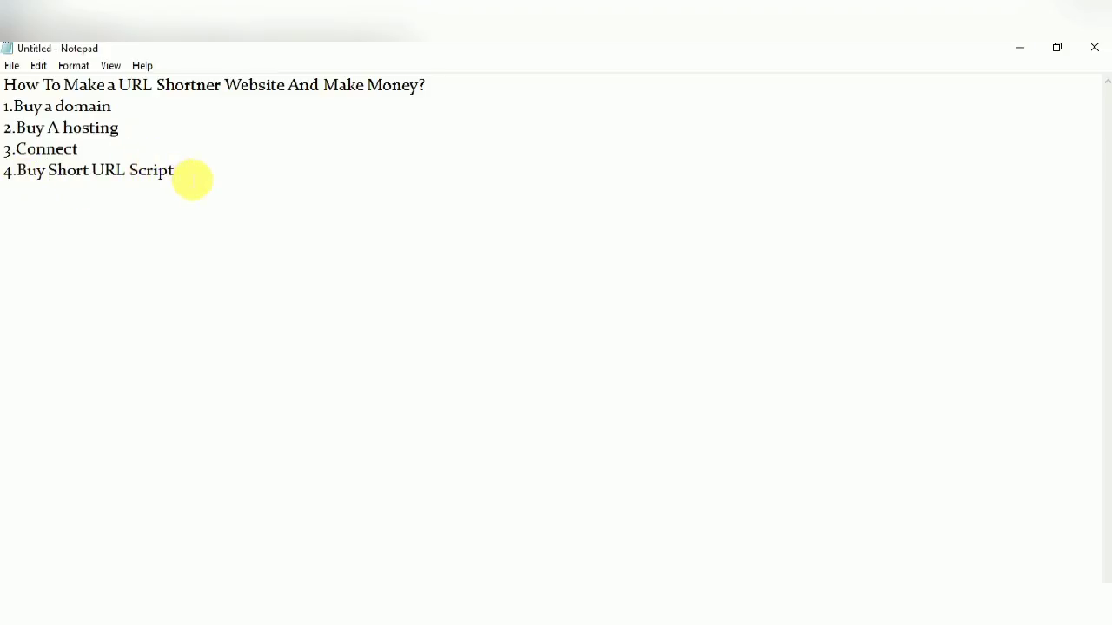
{"action": "key", "text": "Return"}
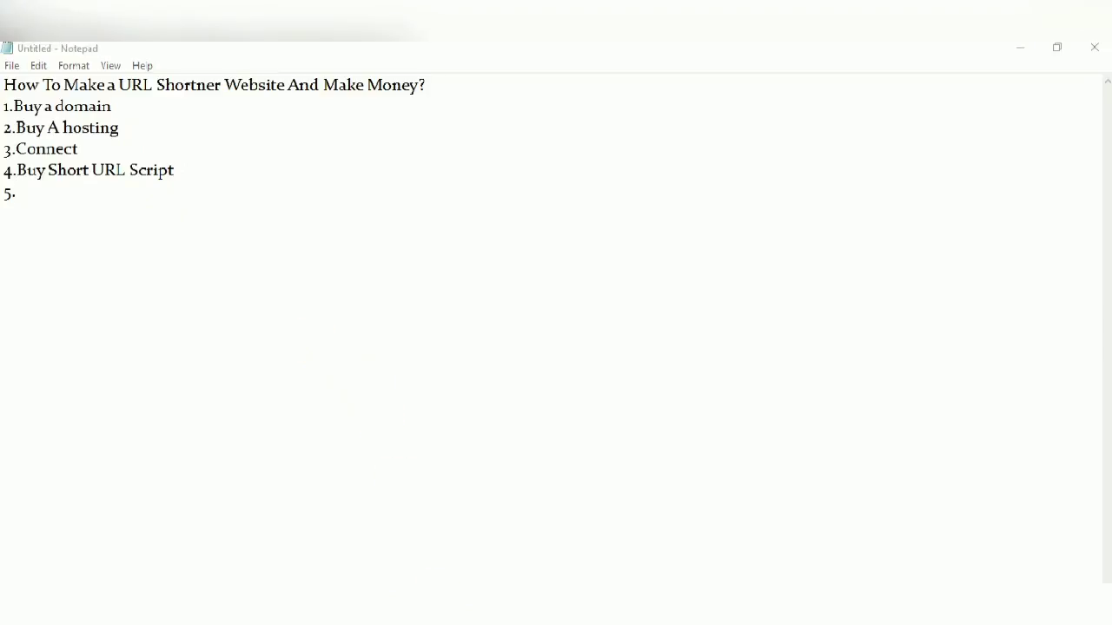
Close the Mighty URL Shortener and AdLinkFly product pages and show the Google Drive script folder.
{"action": "key", "text": "alt+Tab"}
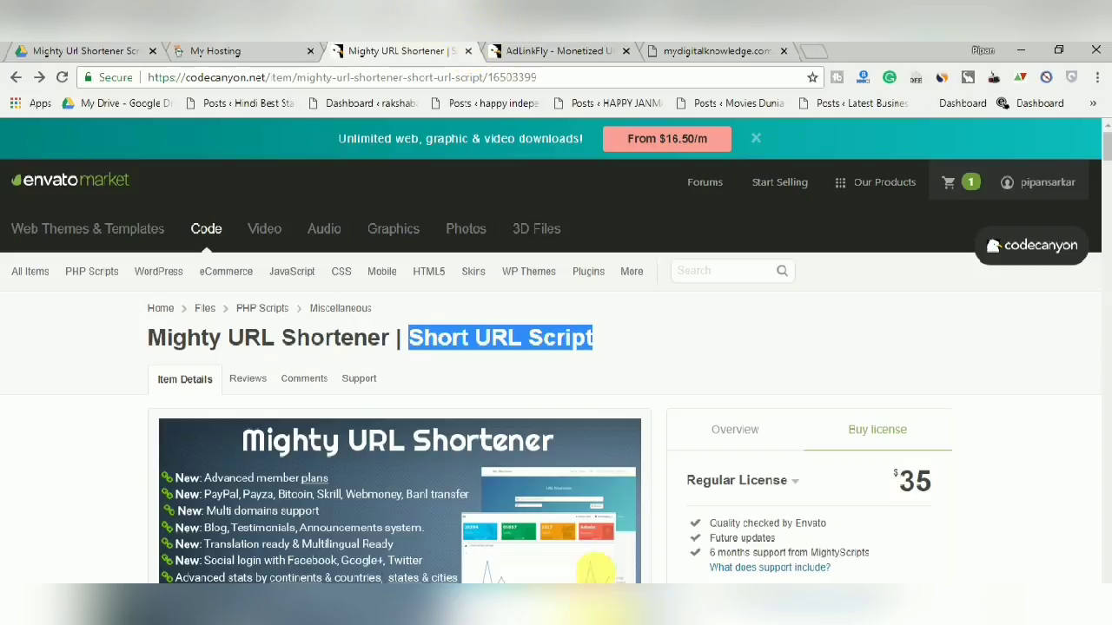
{"action": "scroll", "coordinate": [819, 385], "scroll_direction": "down", "scroll_amount": 3}
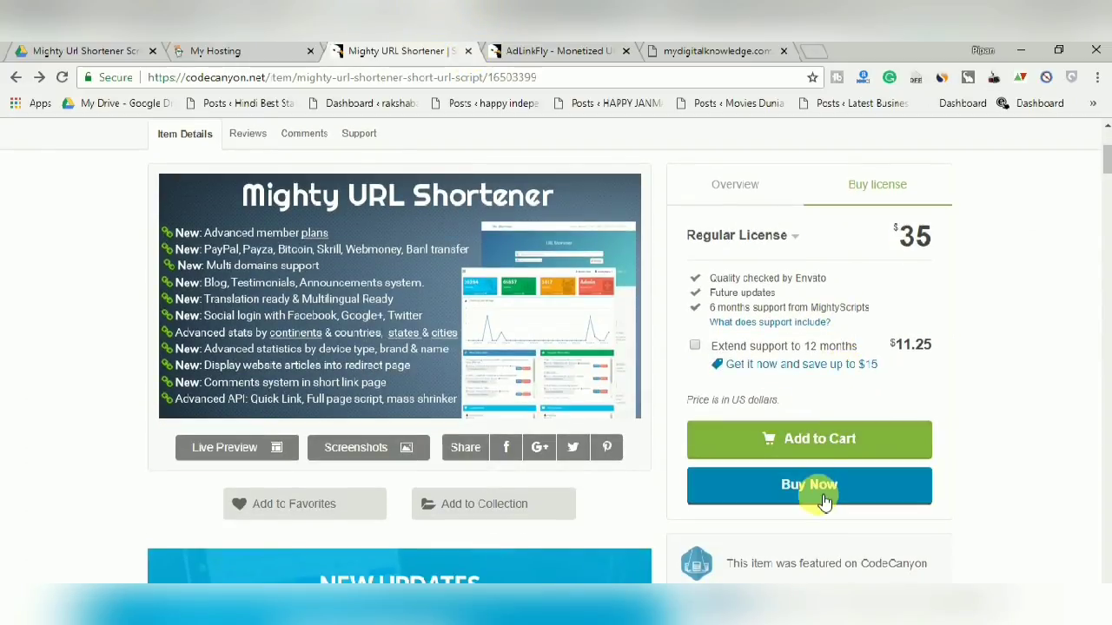
{"action": "left_click", "coordinate": [468, 50]}
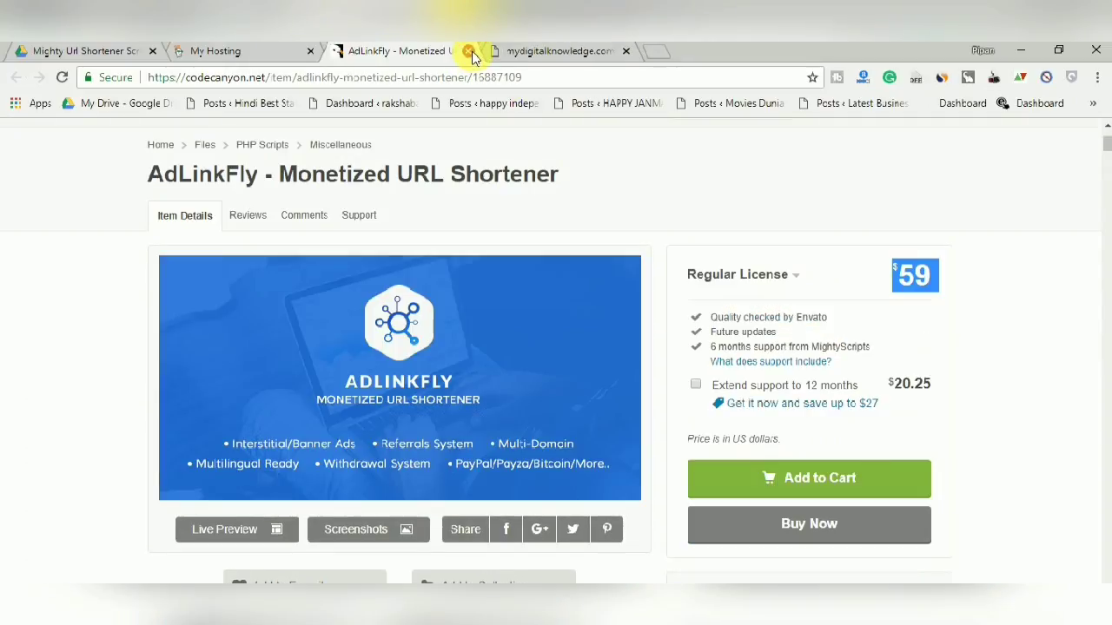
{"action": "left_click", "coordinate": [469, 52]}
{"action": "left_click", "coordinate": [87, 53]}
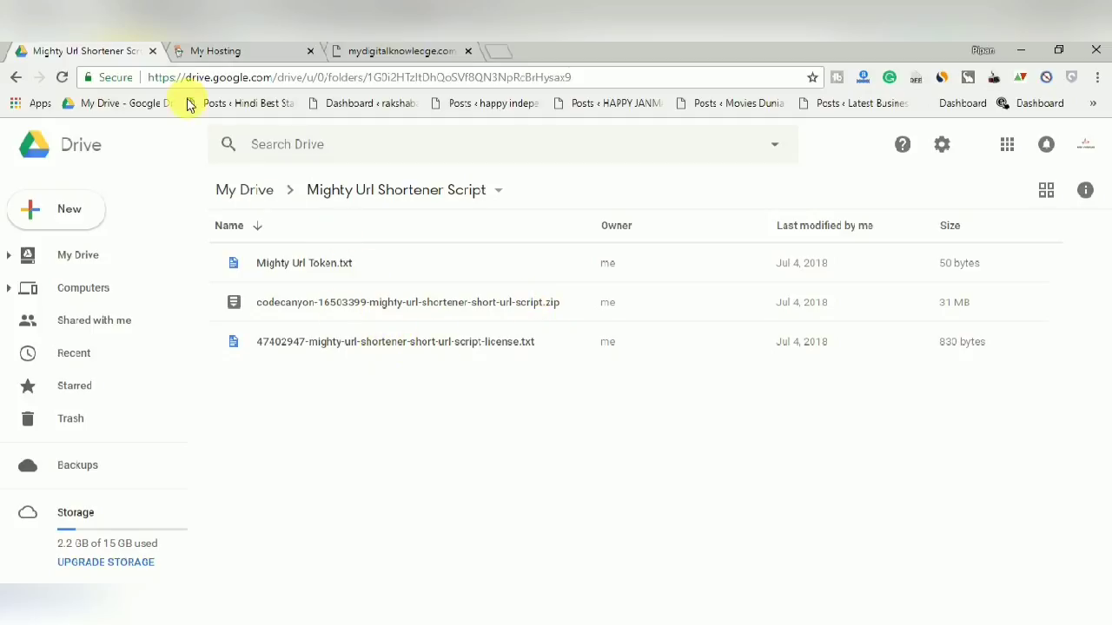
Launch cPanel Admin for the mydigitalknowledge.com hosting from the GoDaddy overview.
{"action": "left_click", "coordinate": [215, 52]}
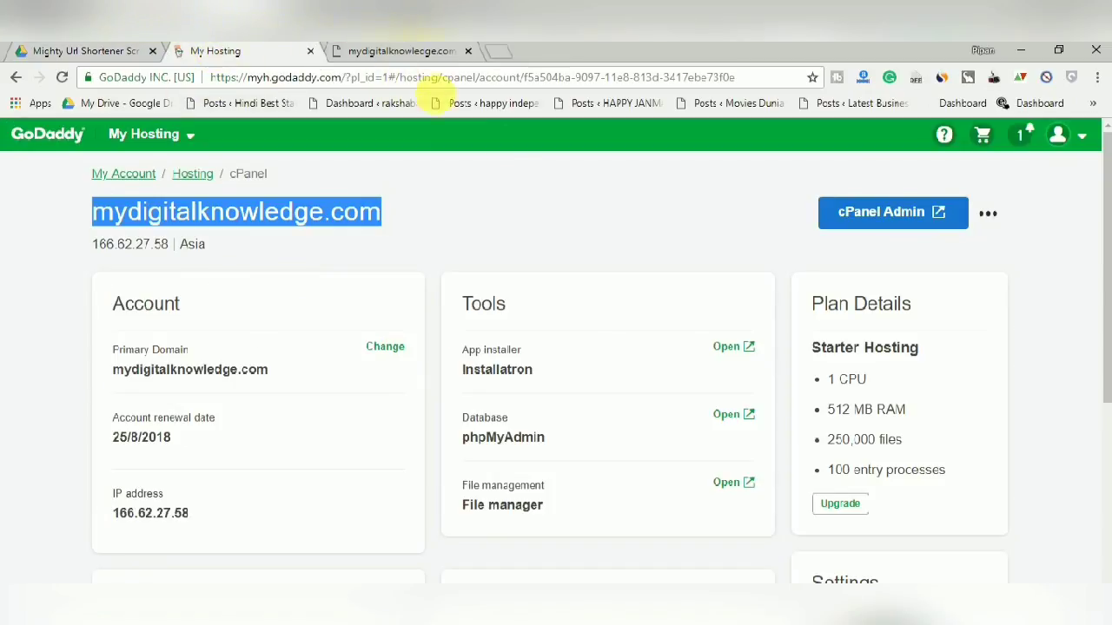
{"action": "left_click", "coordinate": [566, 183]}
{"action": "left_click", "coordinate": [884, 217]}
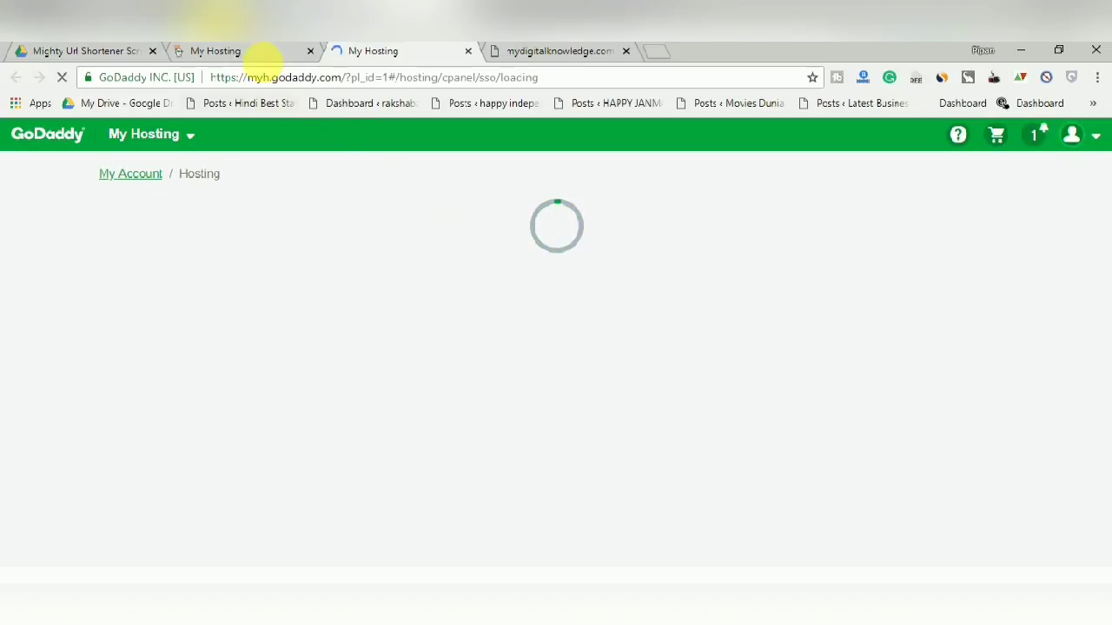
{"action": "left_click", "coordinate": [265, 54]}
{"action": "left_click", "coordinate": [390, 55]}
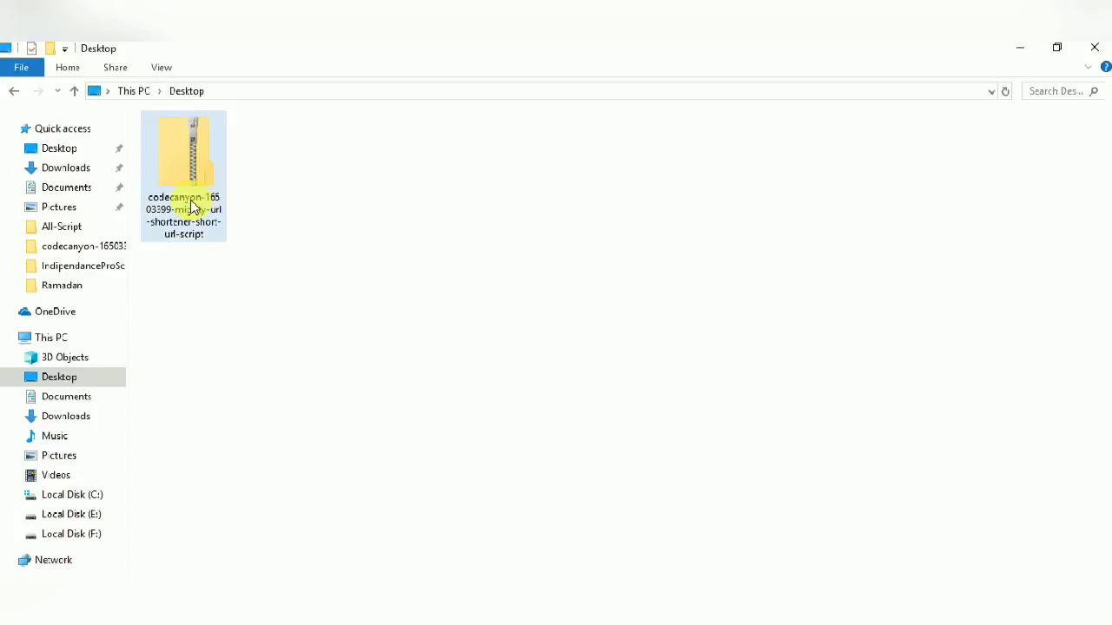
Extract All of the codecanyon script zip onto the Desktop.
{"action": "left_click", "coordinate": [199, 181]}
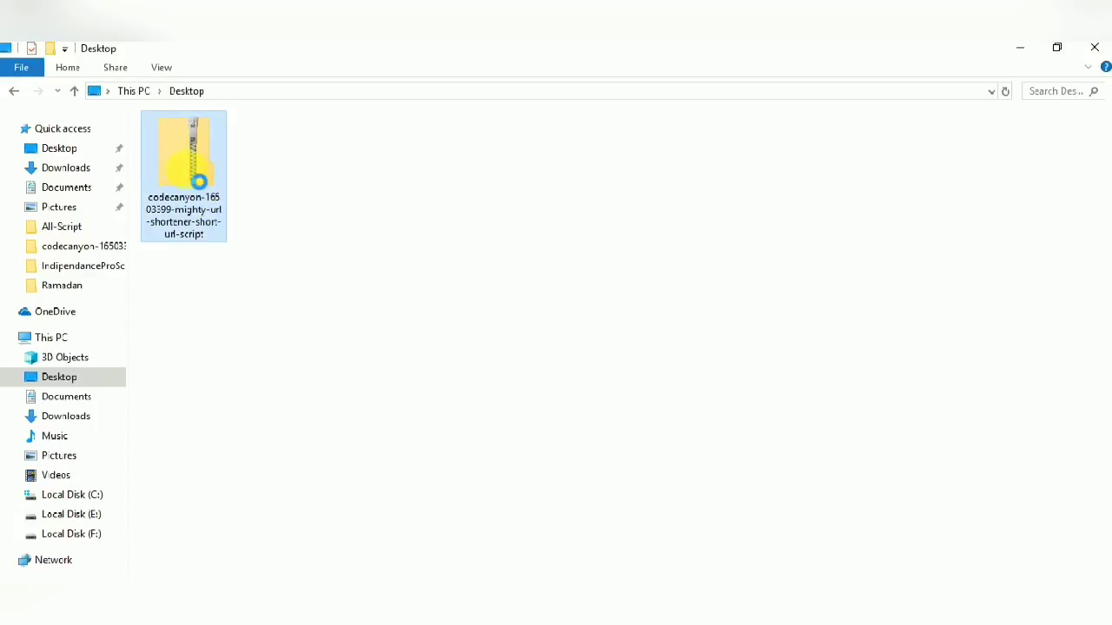
{"action": "right_click", "coordinate": [186, 170]}
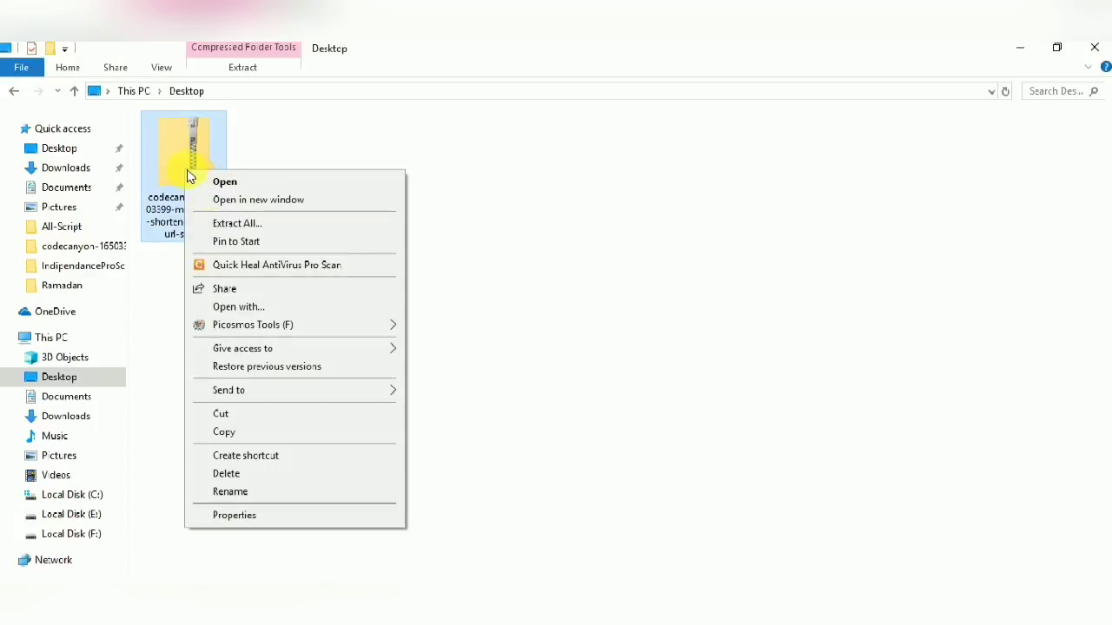
{"action": "left_click", "coordinate": [235, 221]}
{"action": "left_click", "coordinate": [706, 503]}
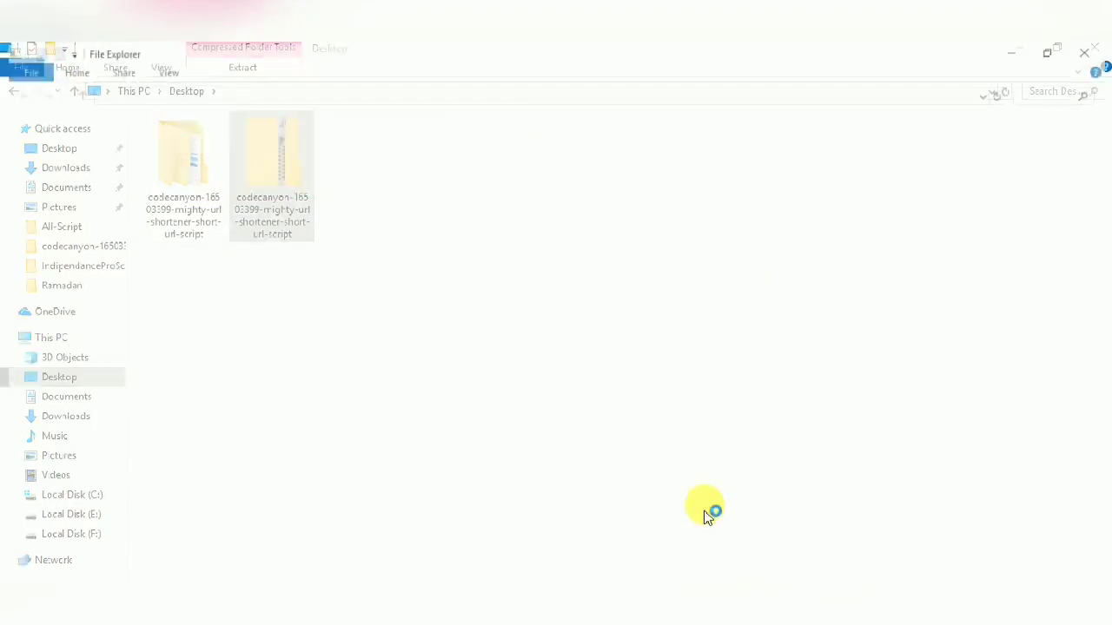
Browse the extracted main folder and its documentation folder, then return to main.
{"action": "double_click", "coordinate": [251, 142]}
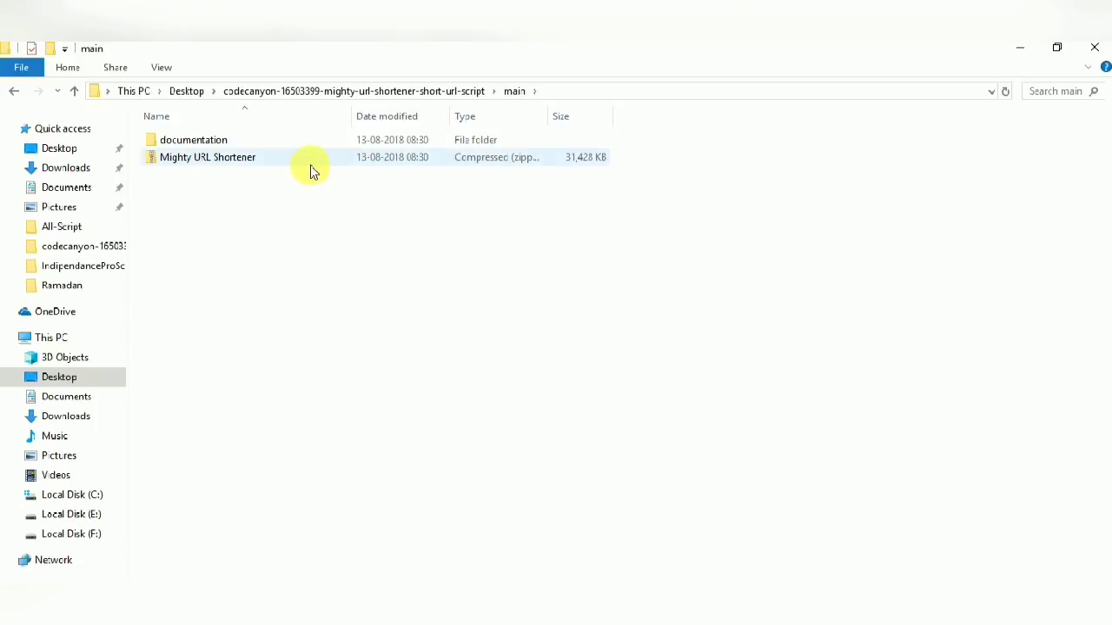
{"action": "double_click", "coordinate": [268, 139]}
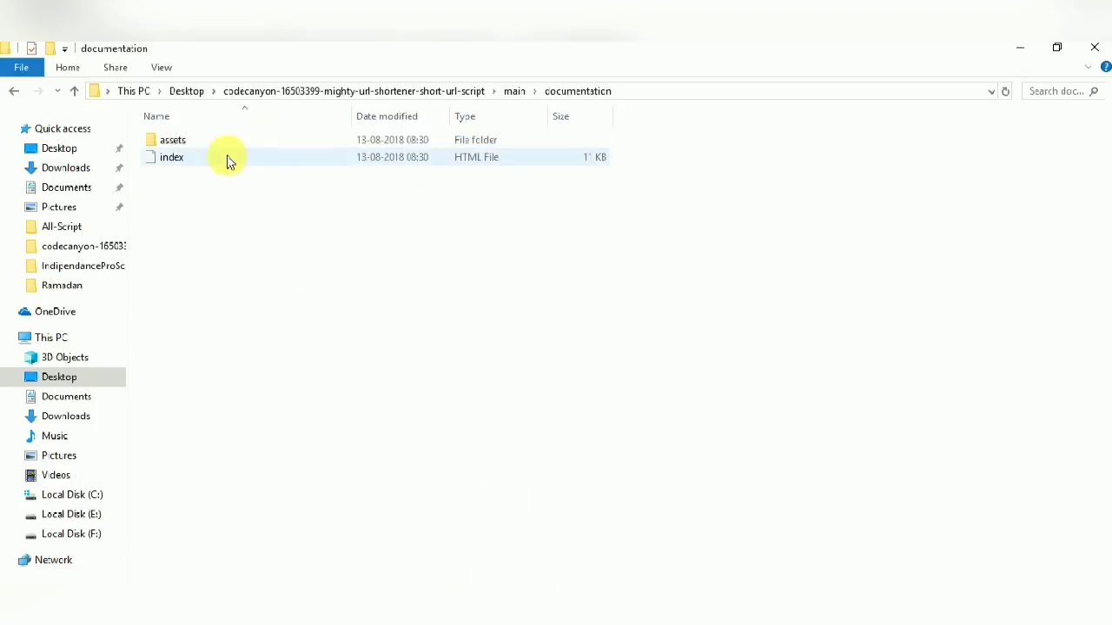
{"action": "left_click", "coordinate": [14, 90]}
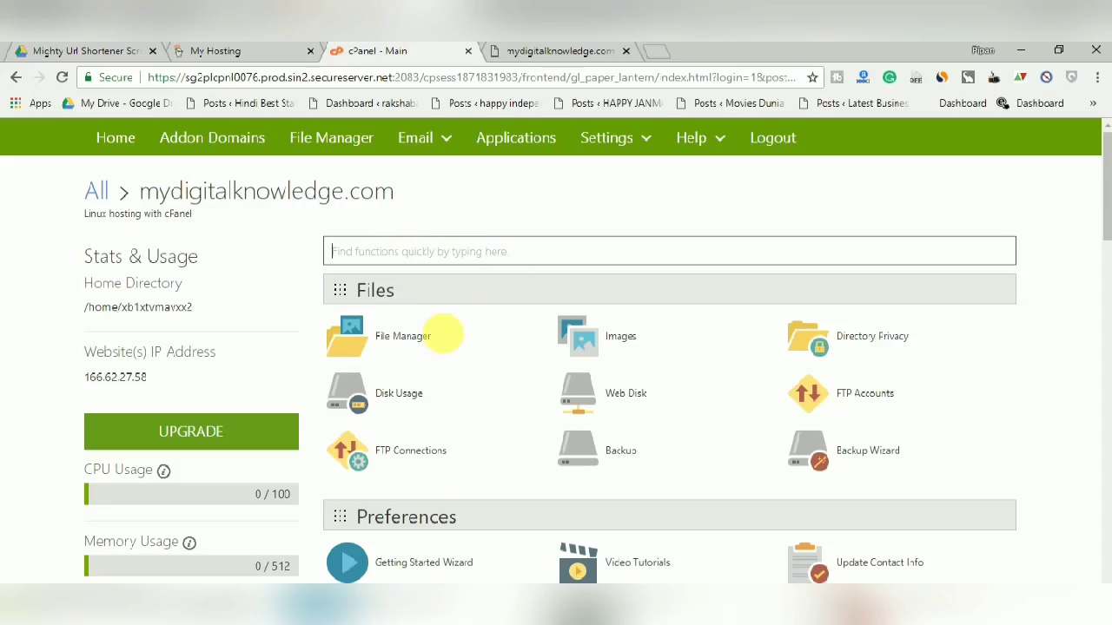
Open File Manager in the home directory, enter public_html and bring up its Upload page.
{"action": "left_click", "coordinate": [410, 344]}
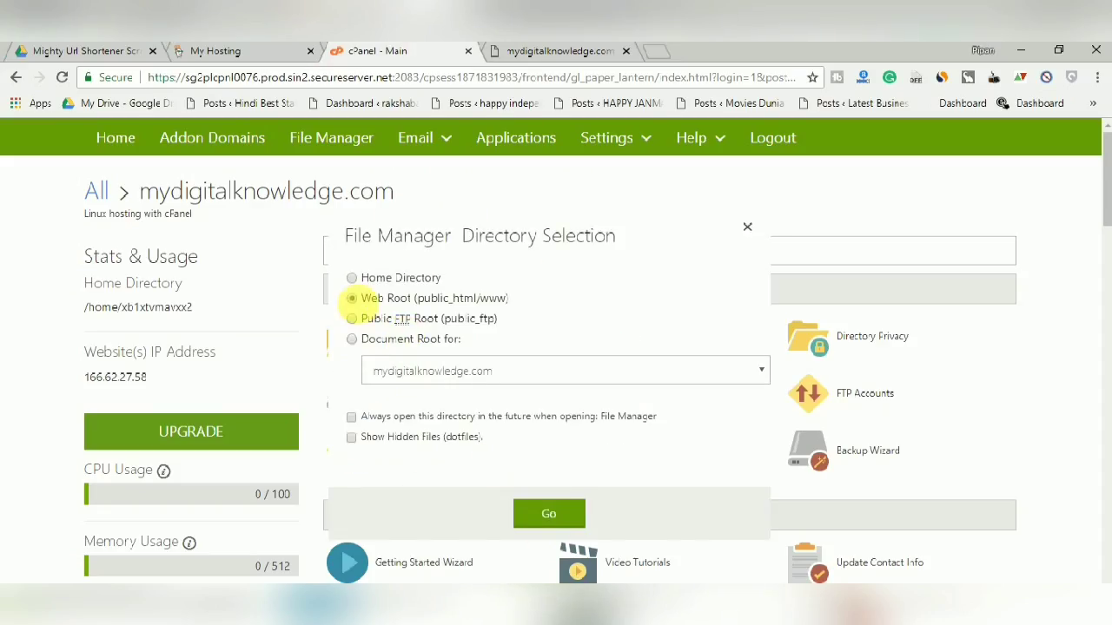
{"action": "left_click", "coordinate": [351, 279]}
{"action": "left_click", "coordinate": [535, 514]}
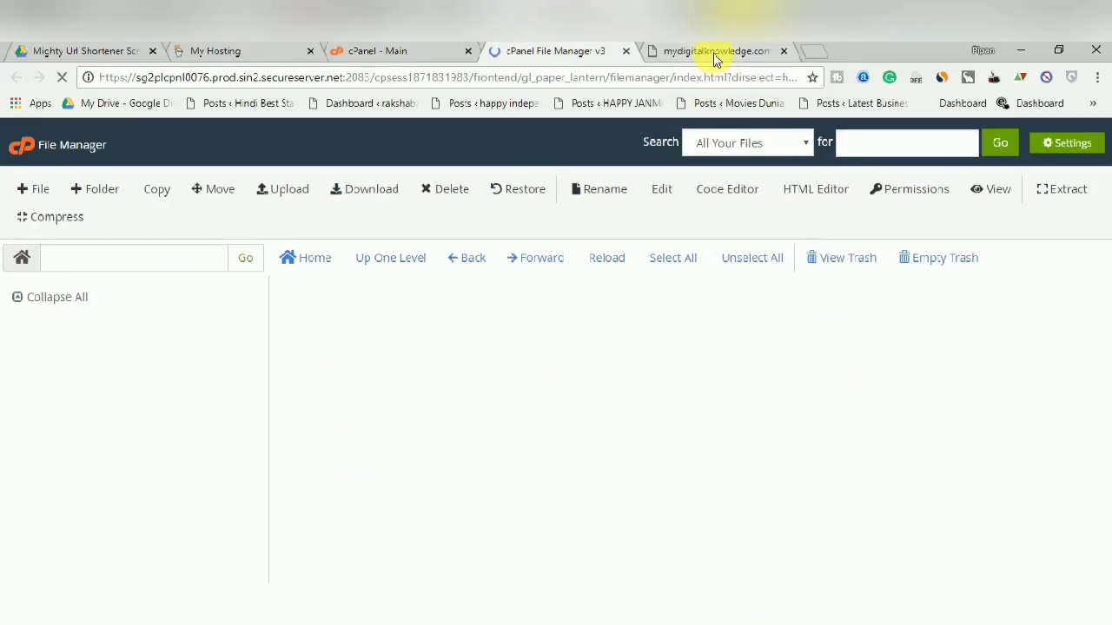
{"action": "left_click", "coordinate": [712, 52]}
{"action": "left_click_drag", "start_coordinate": [296, 78], "coordinate": [244, 77]}
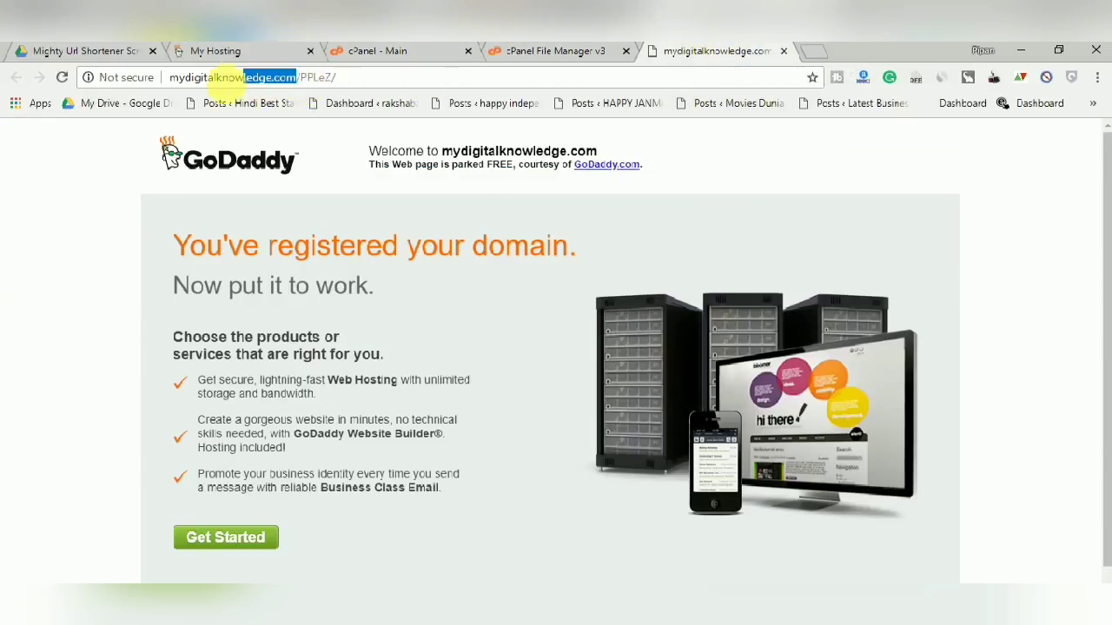
{"action": "left_click", "coordinate": [521, 50]}
{"action": "double_click", "coordinate": [470, 382]}
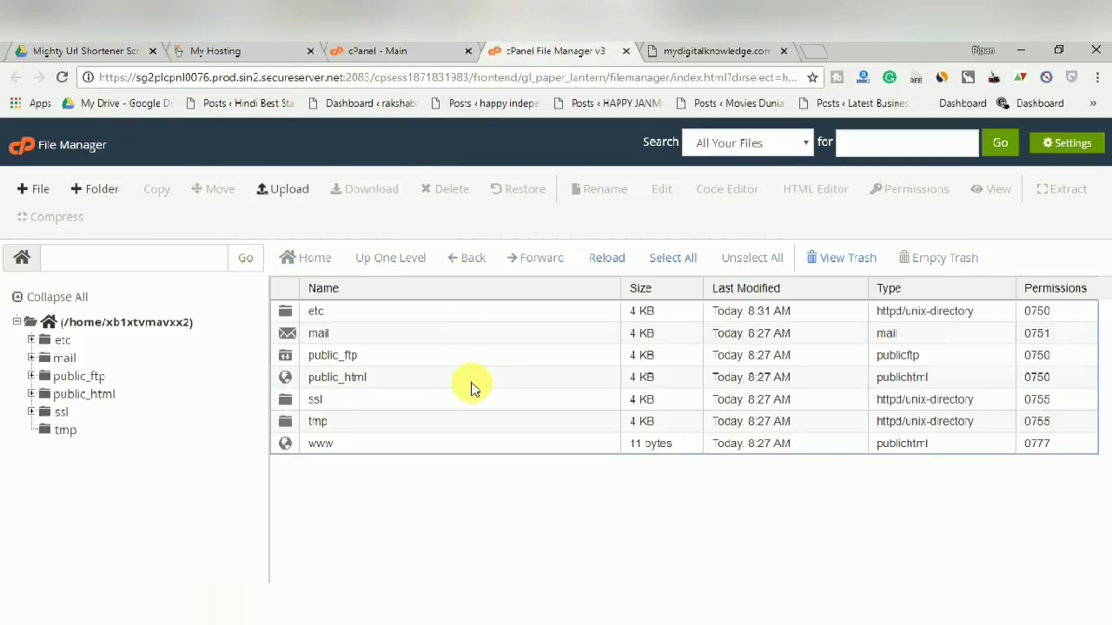
{"action": "left_click", "coordinate": [290, 191]}
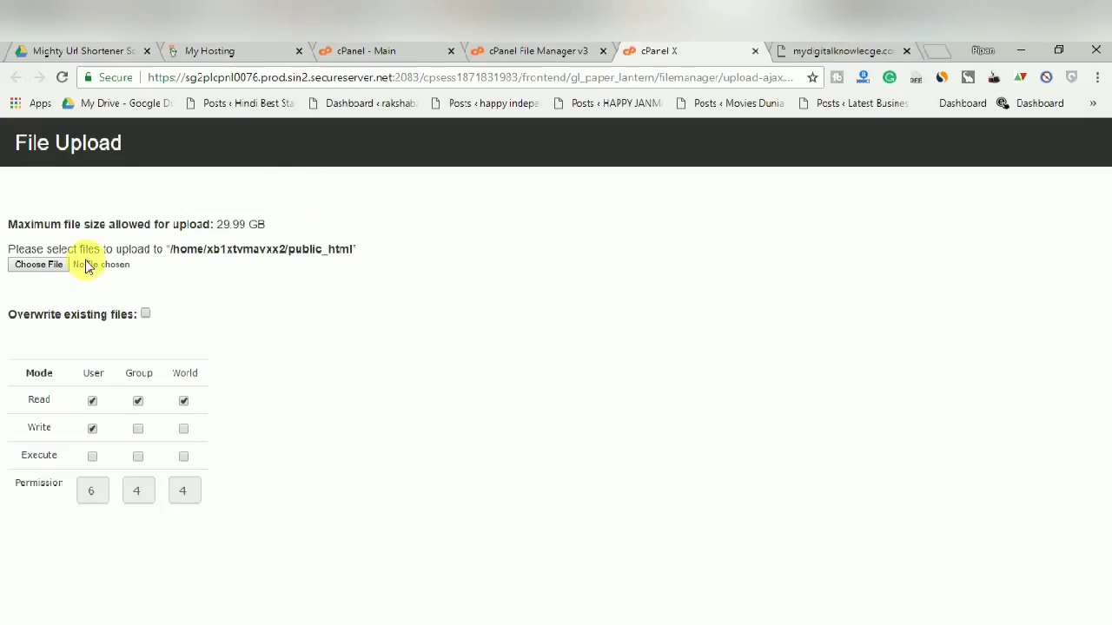
Choose Mighty URL Shortener.zip from the Desktop codecanyon main folder for upload.
{"action": "left_click", "coordinate": [38, 265]}
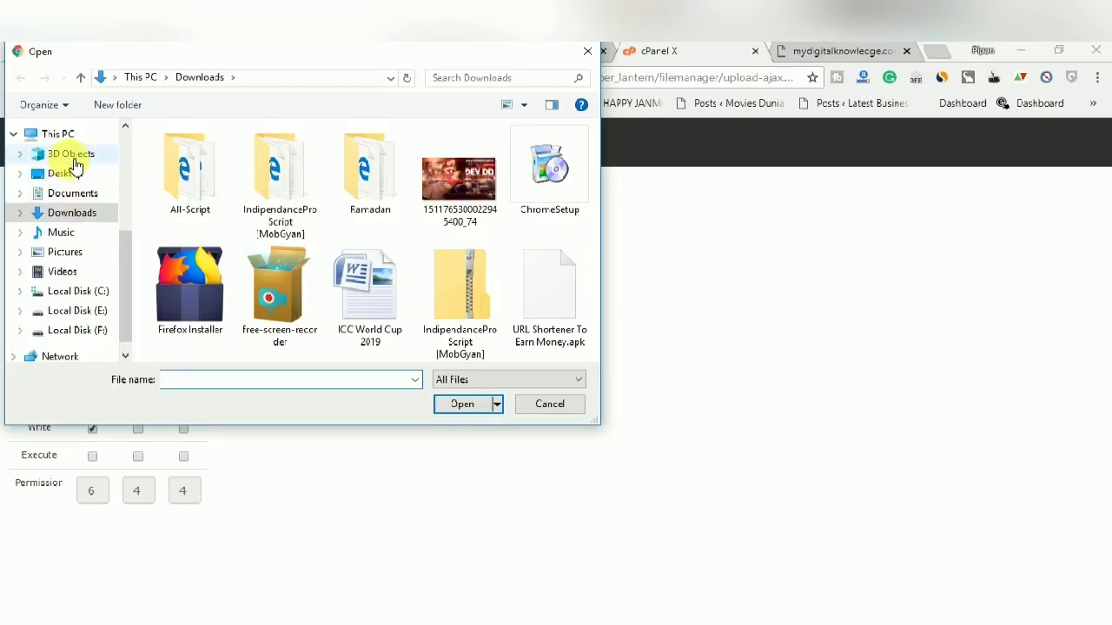
{"action": "left_click", "coordinate": [71, 174]}
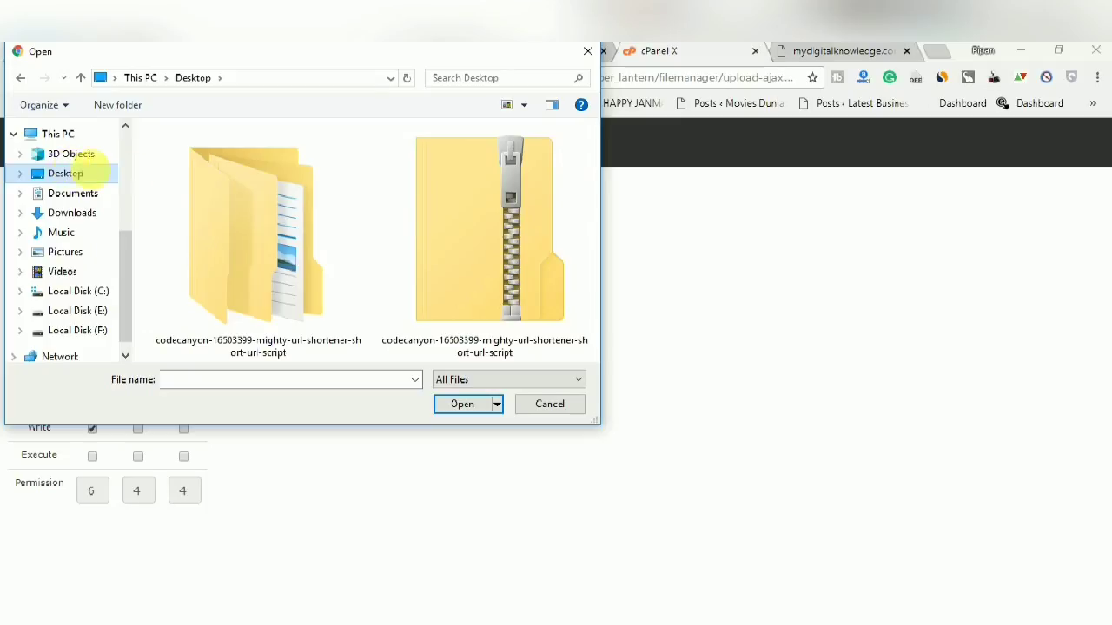
{"action": "double_click", "coordinate": [297, 234]}
{"action": "double_click", "coordinate": [244, 155]}
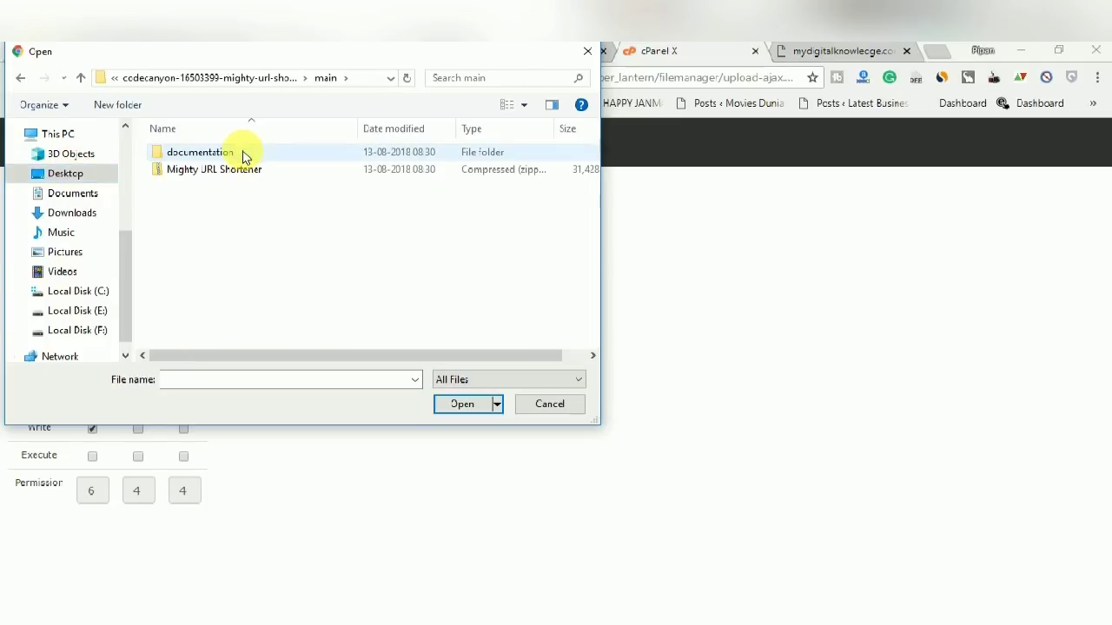
{"action": "double_click", "coordinate": [246, 172]}
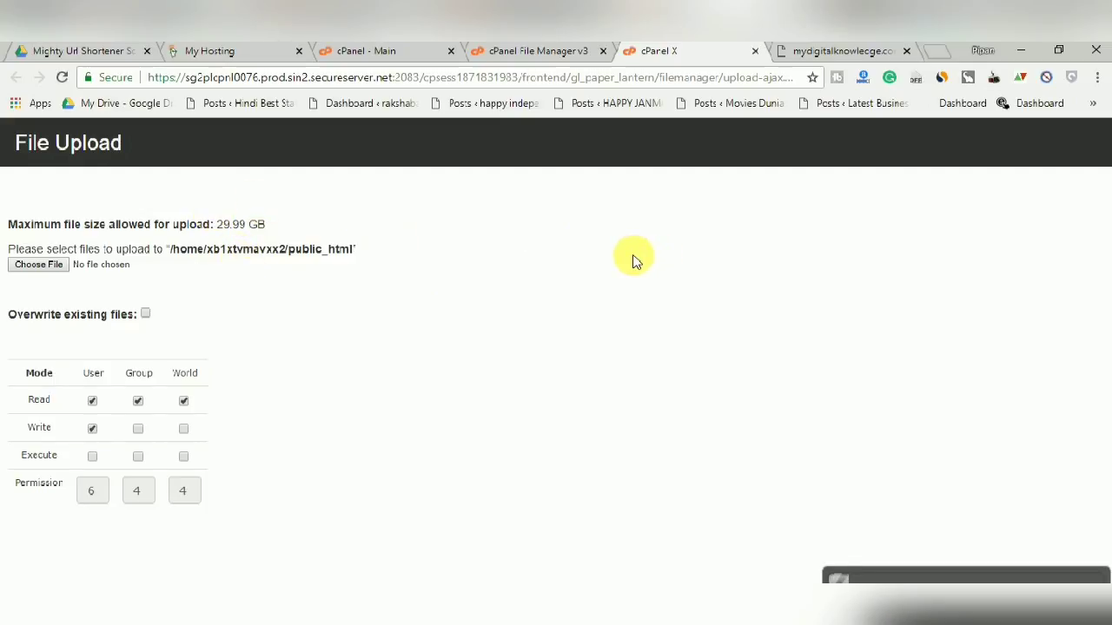
Check the public_html listing and live domain page, then return to upload progress.
{"action": "left_click", "coordinate": [525, 54]}
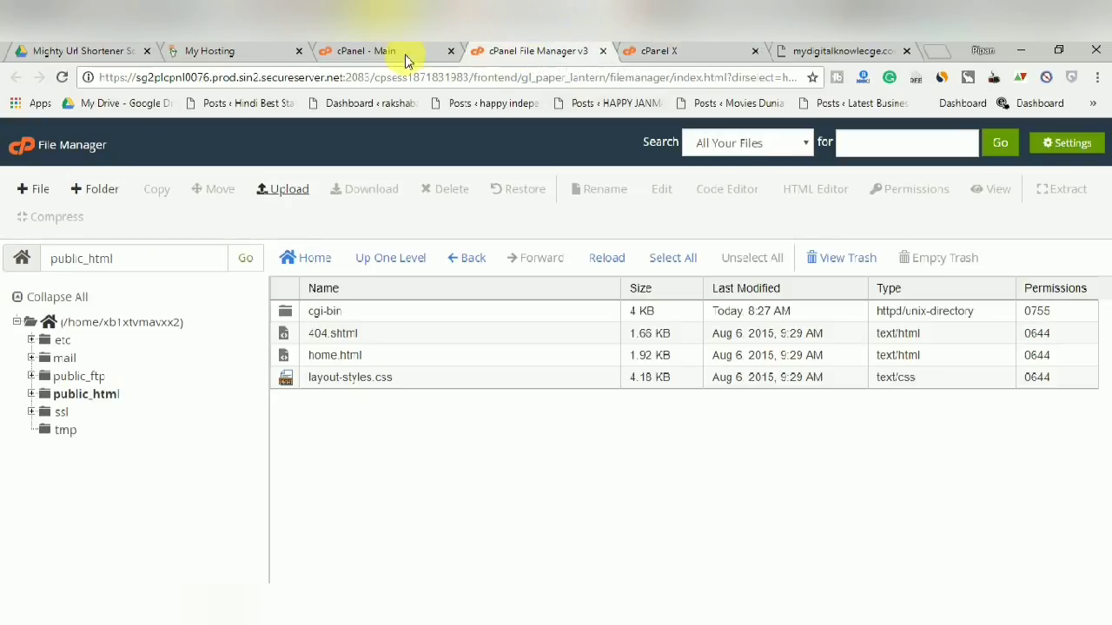
{"action": "left_click", "coordinate": [815, 54]}
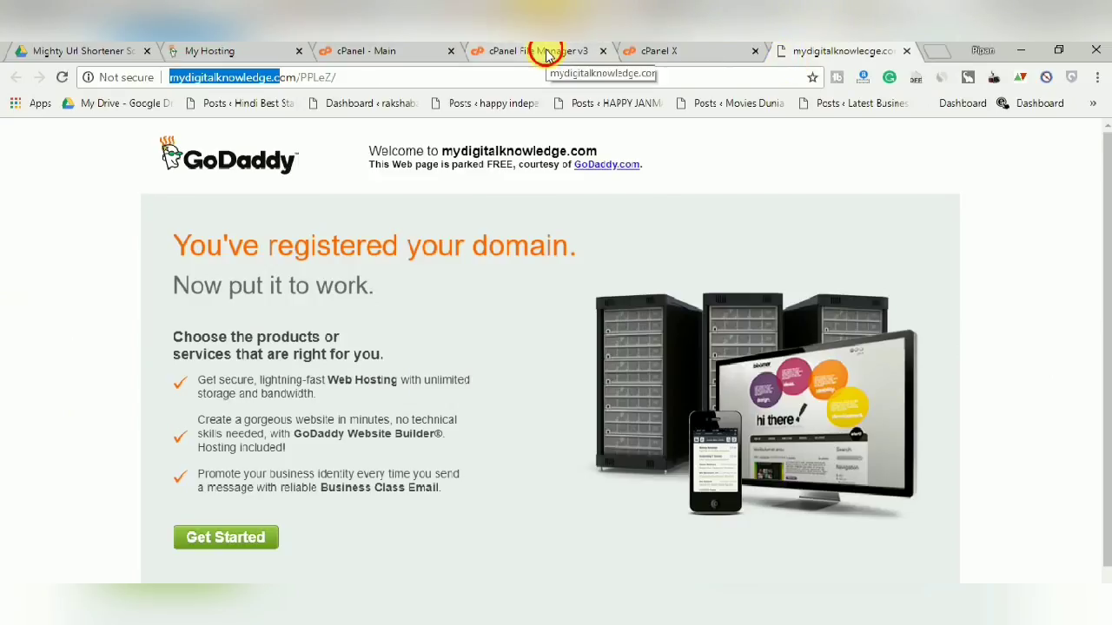
{"action": "left_click", "coordinate": [547, 54]}
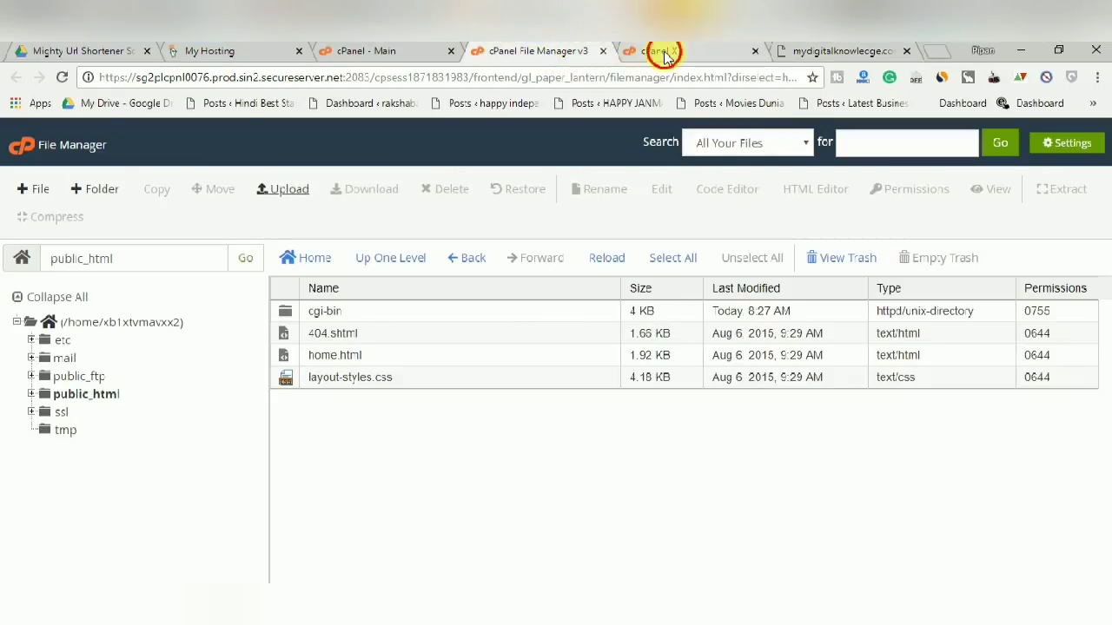
{"action": "left_click", "coordinate": [660, 52]}
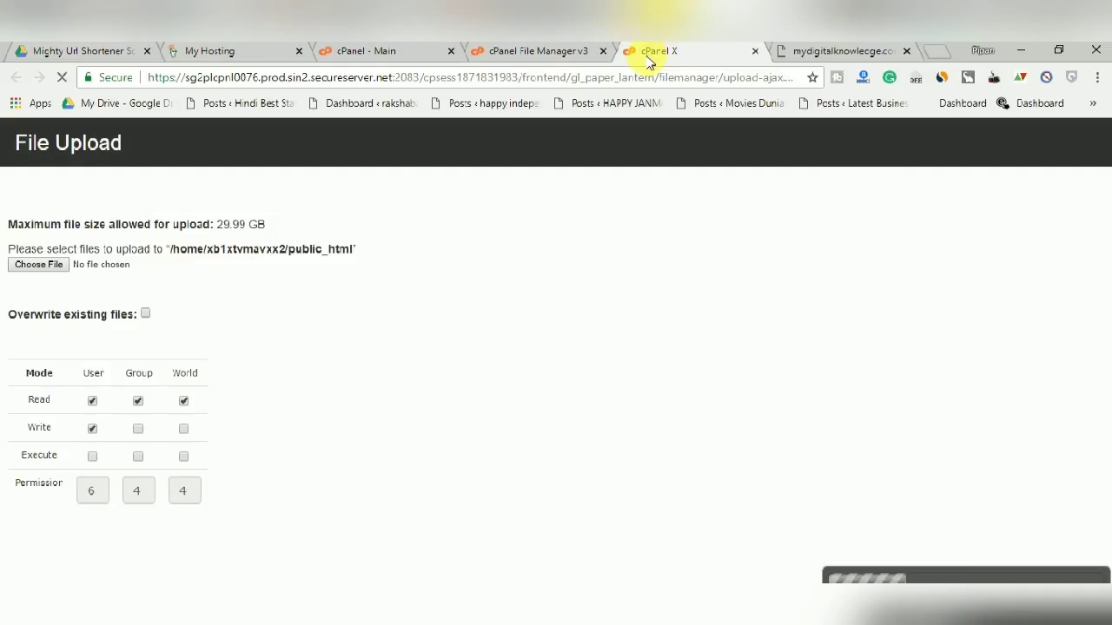
Add '6.Upload the script' to the Notepad plan and return to the cPanel upload page.
{"action": "mouse_move", "coordinate": [380, 612]}
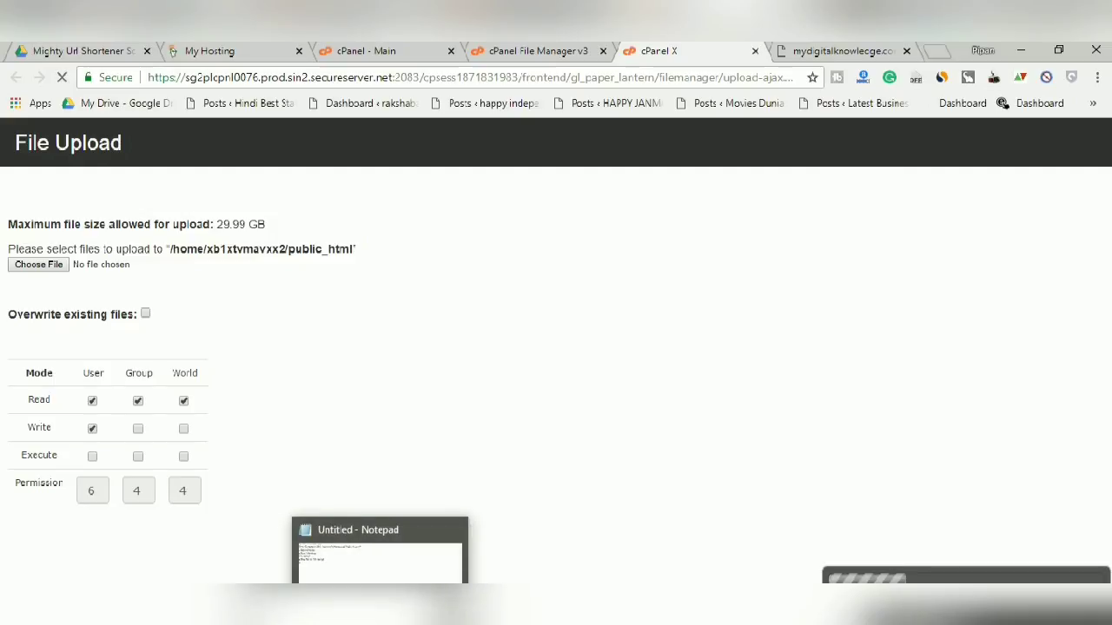
{"action": "left_click", "coordinate": [379, 554]}
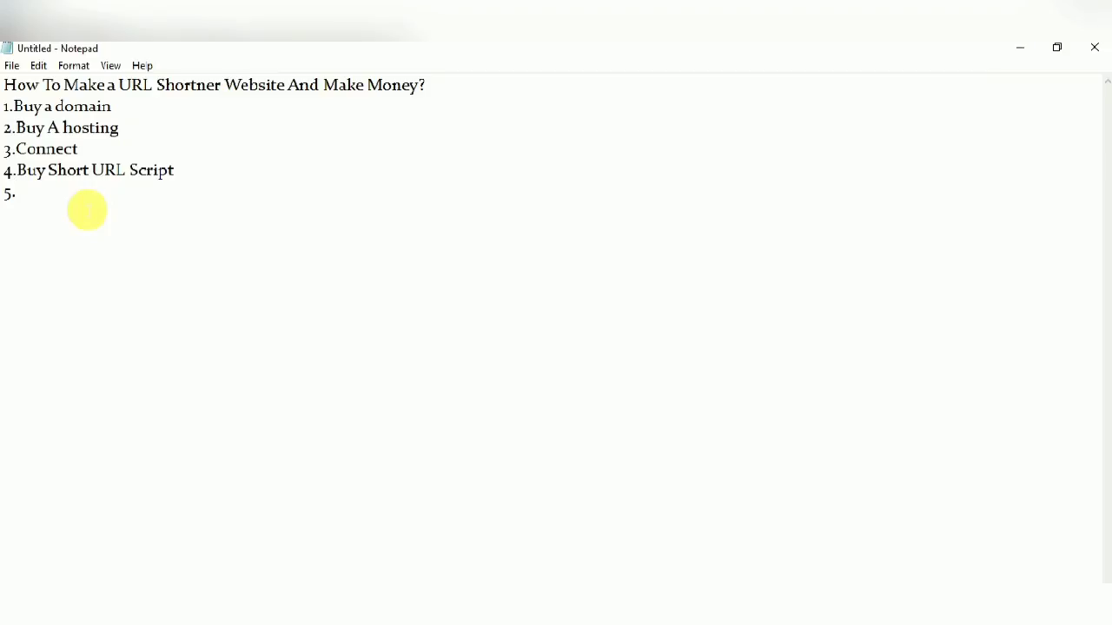
{"action": "type", "text": "Unzip the script"}
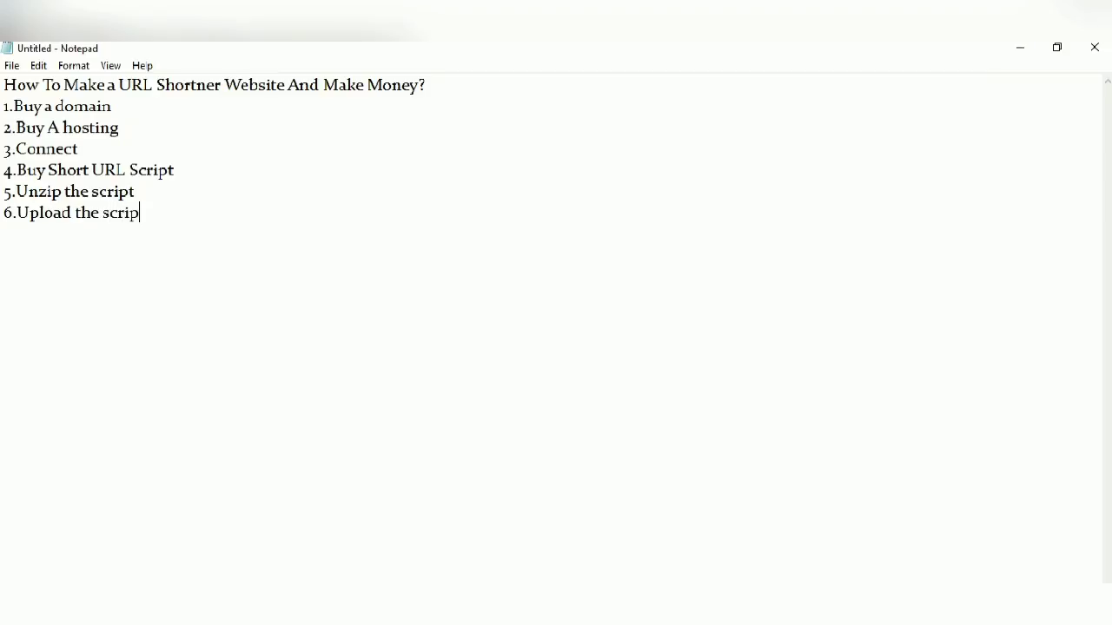
{"action": "left_click", "coordinate": [452, 621]}
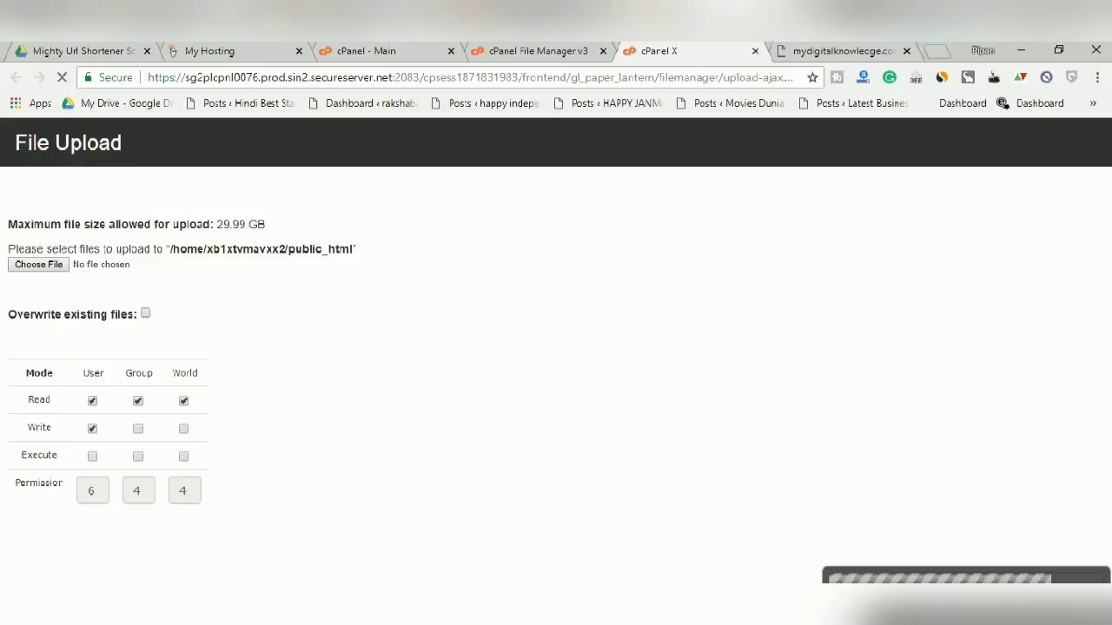
Open File Explorer to the codecanyon download's main folder holding the Mighty URL Shortener zip.
{"action": "mouse_move", "coordinate": [419, 618]}
{"action": "left_click", "coordinate": [482, 573]}
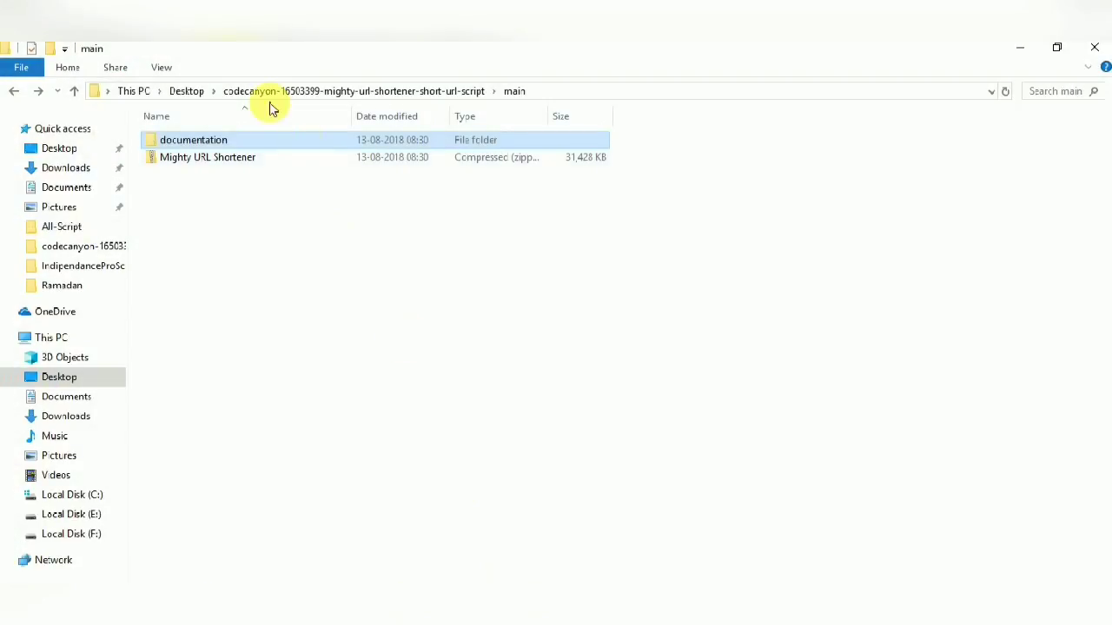
{"action": "left_click", "coordinate": [193, 91]}
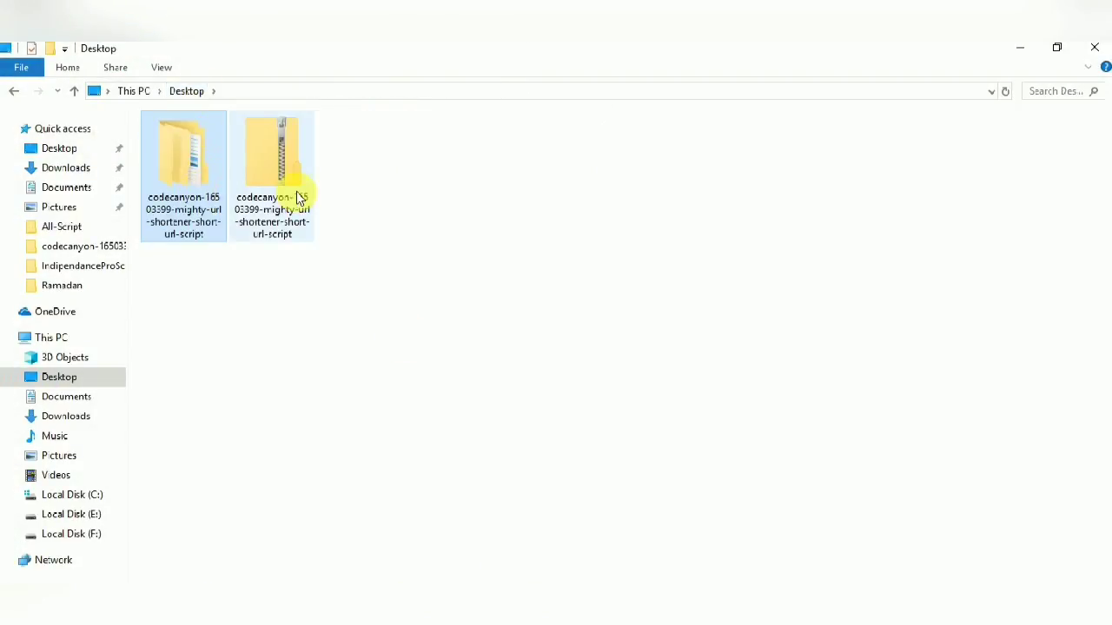
{"action": "double_click", "coordinate": [193, 163]}
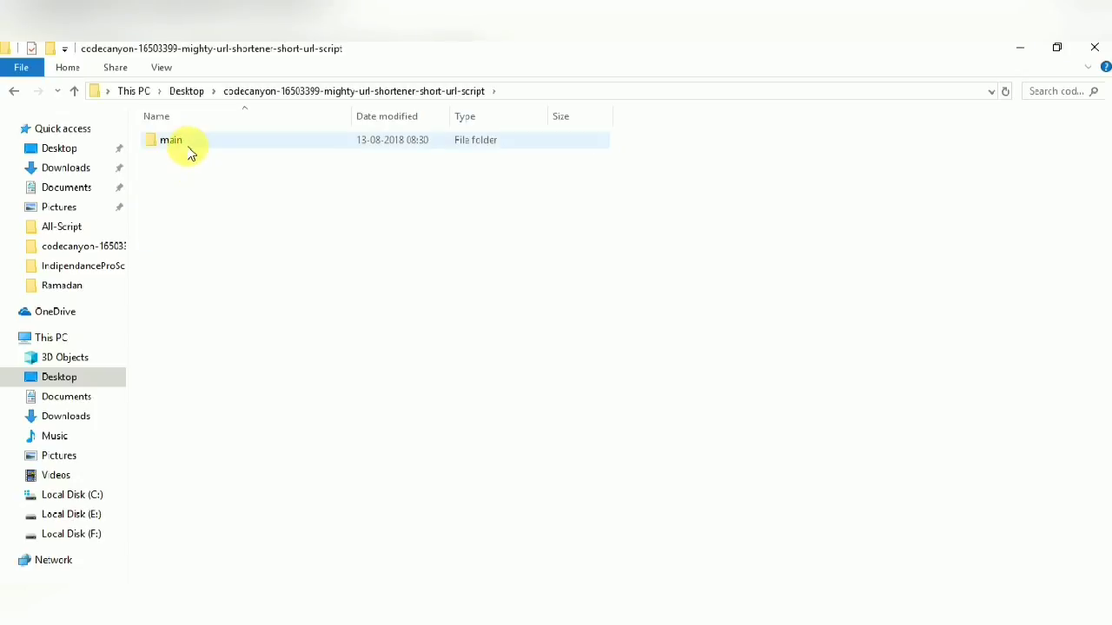
{"action": "double_click", "coordinate": [190, 144]}
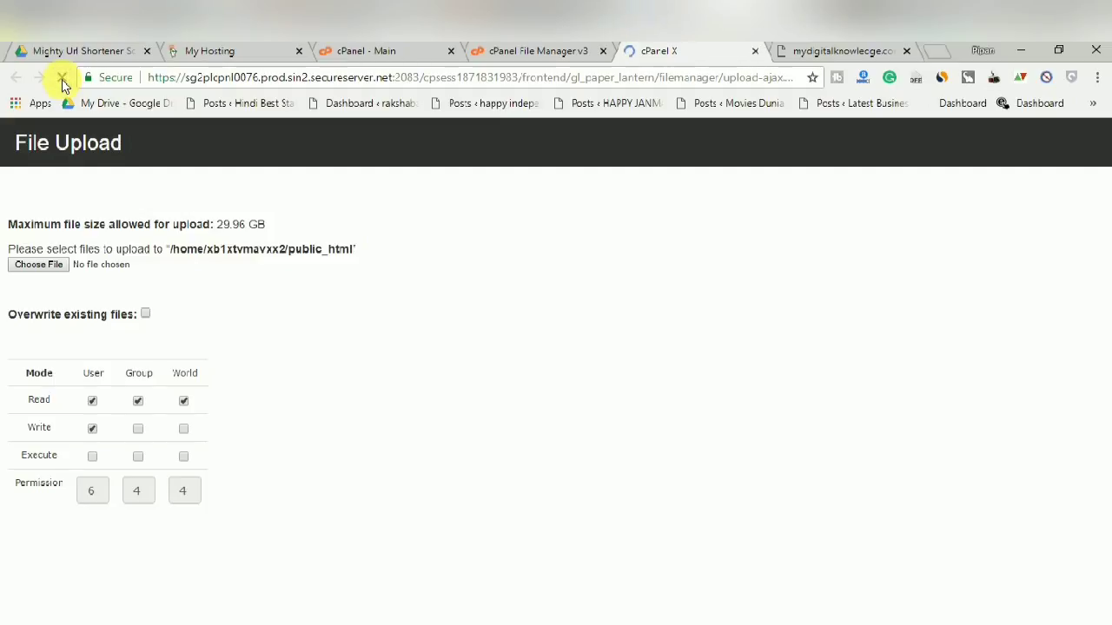
Open public_html in File Manager and choose Extract on Mighty URL Shortener.zip.
{"action": "left_click", "coordinate": [541, 55]}
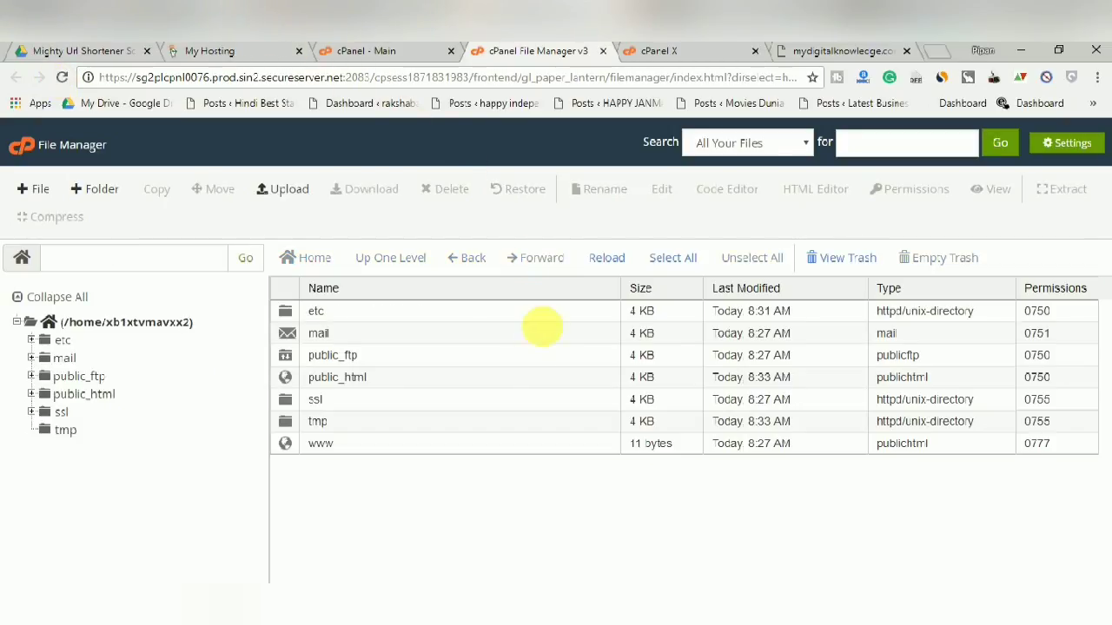
{"action": "double_click", "coordinate": [462, 380]}
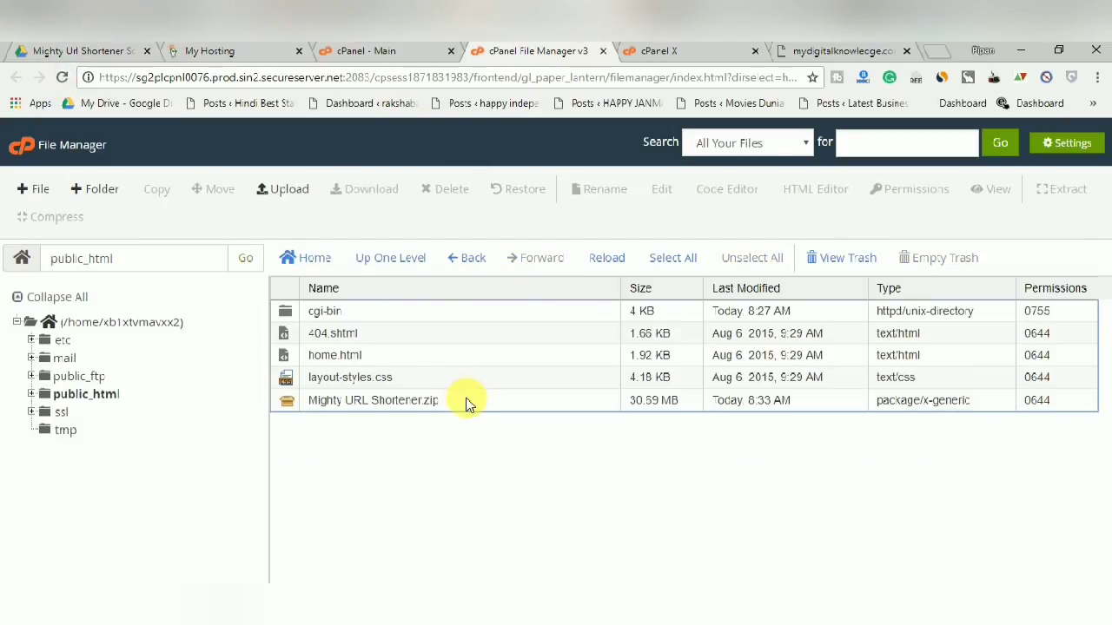
{"action": "left_click", "coordinate": [755, 50]}
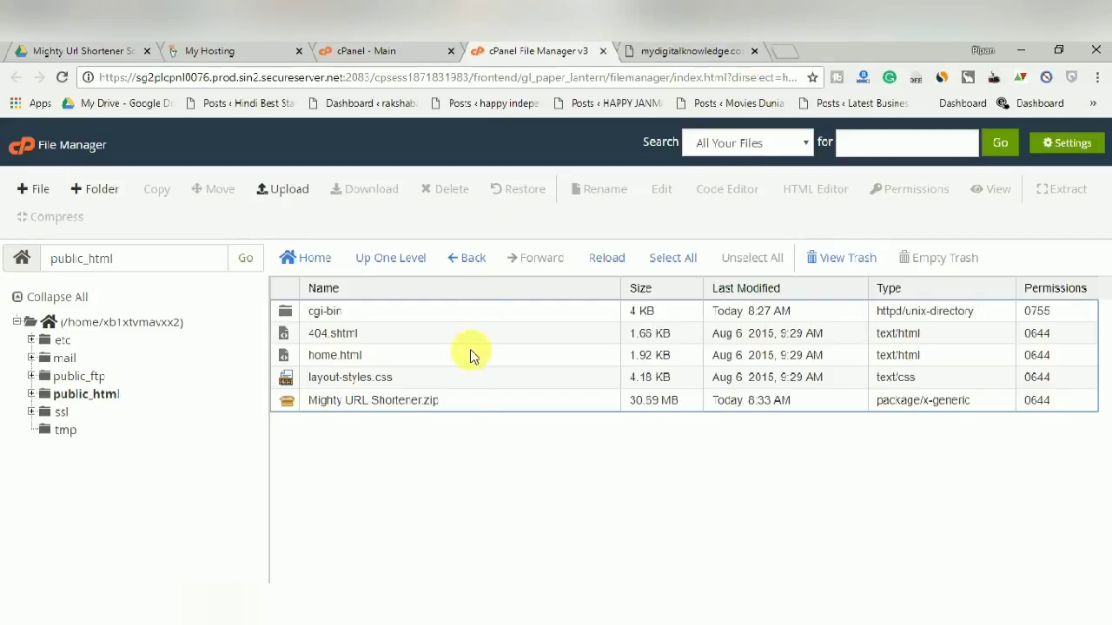
{"action": "right_click", "coordinate": [459, 405]}
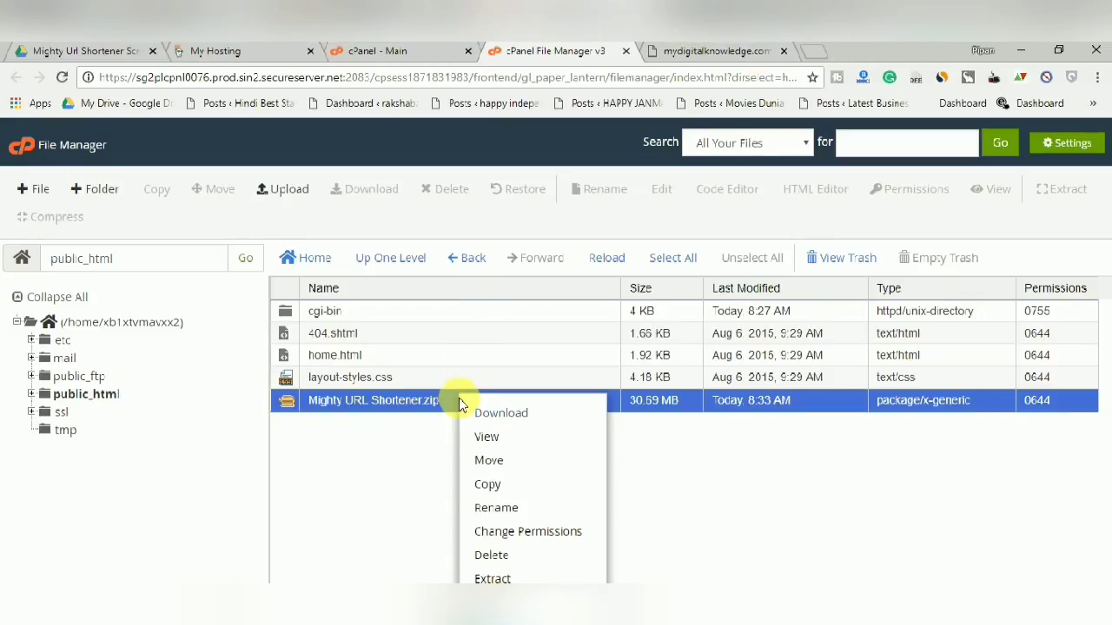
{"action": "left_click", "coordinate": [504, 578]}
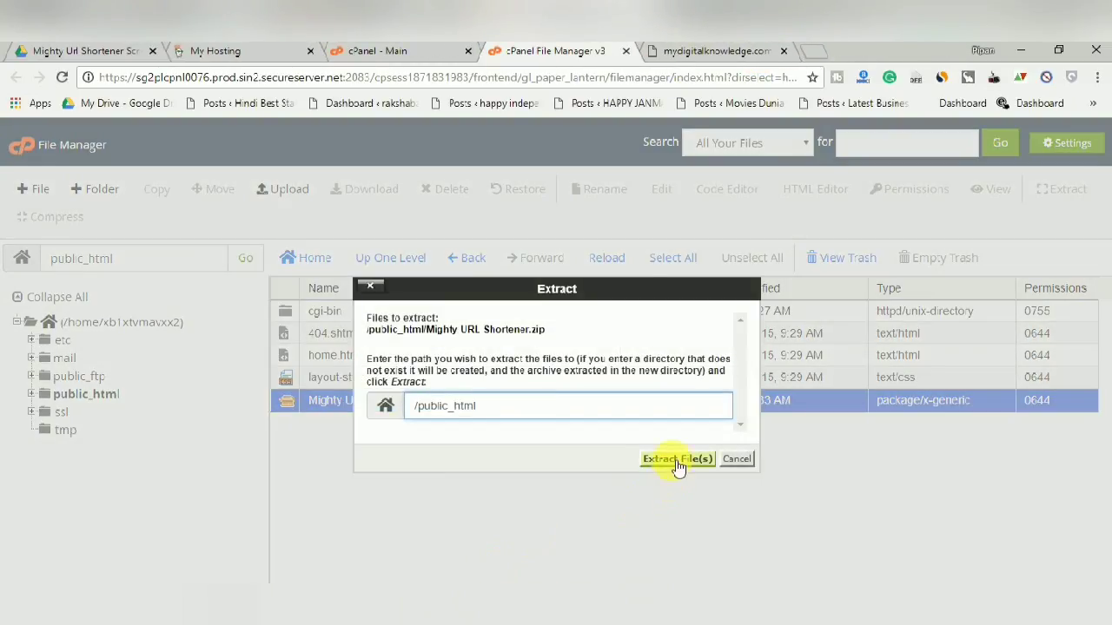
Extract the zip into /public_html and note '(zip) in public html' and step 7 in Notepad.
{"action": "left_click", "coordinate": [682, 461]}
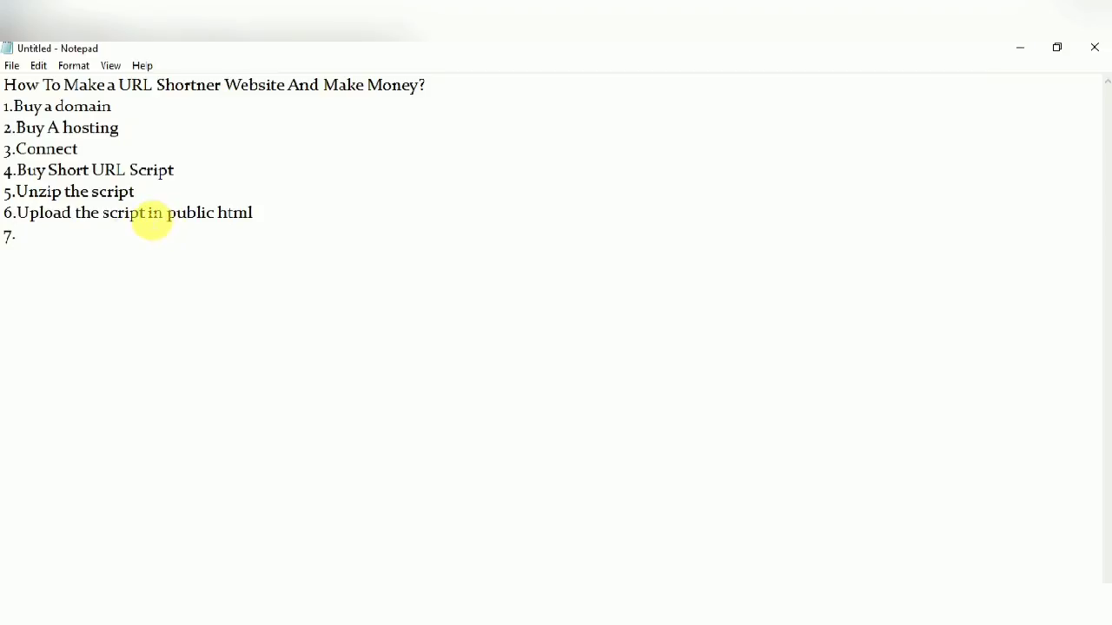
{"action": "type", "text": "()"}
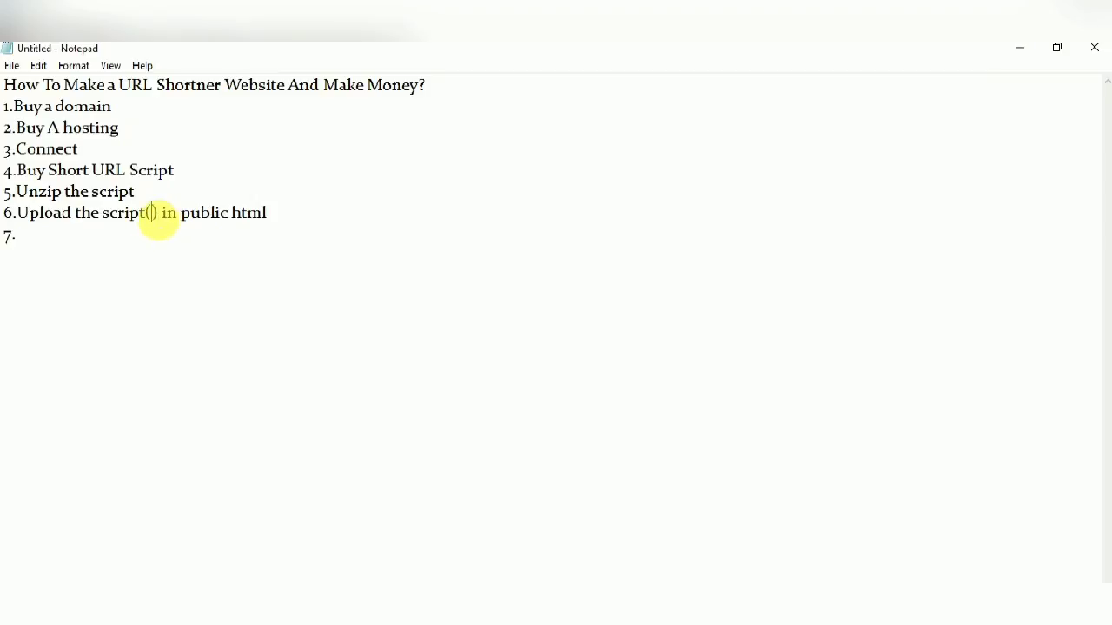
{"action": "type", "text": "zip"}
{"action": "left_click", "coordinate": [127, 247]}
{"action": "type", "text": "Extract the f"}
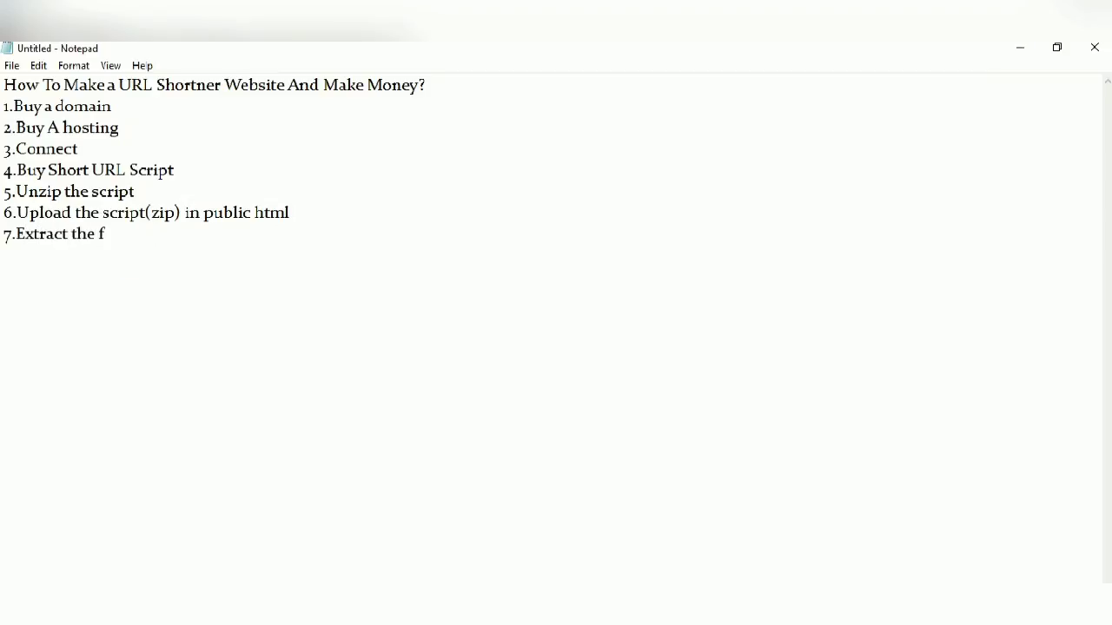
{"action": "type", "text": "ile in public htm"}
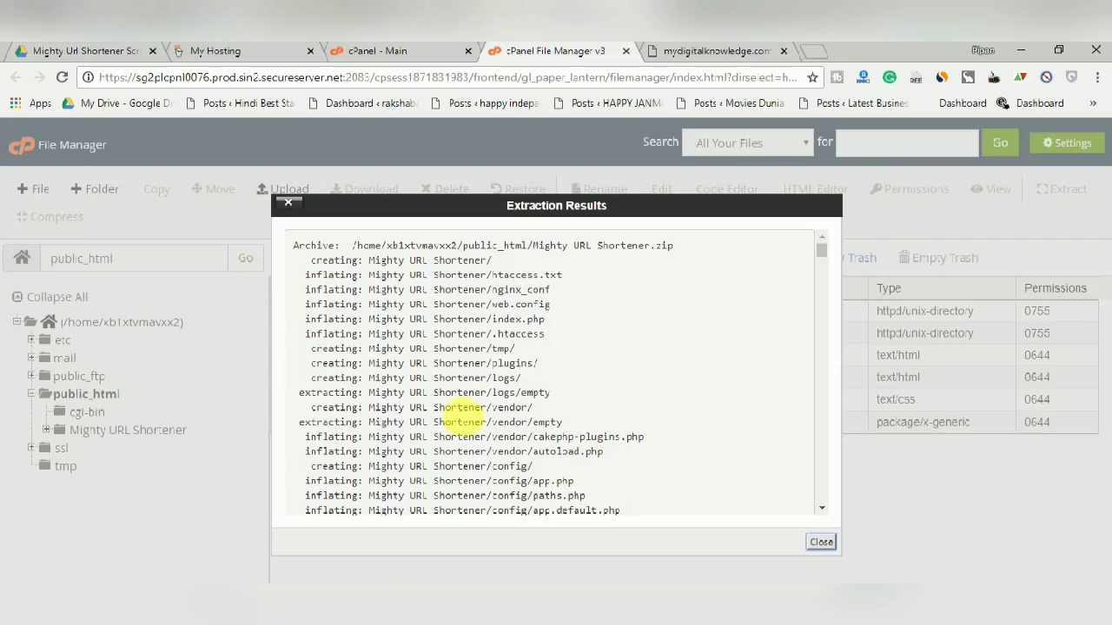
Dismiss the extraction results and open the extracted Mighty URL Shortener folder.
{"action": "scroll", "coordinate": [451, 365], "scroll_direction": "down", "scroll_amount": 20}
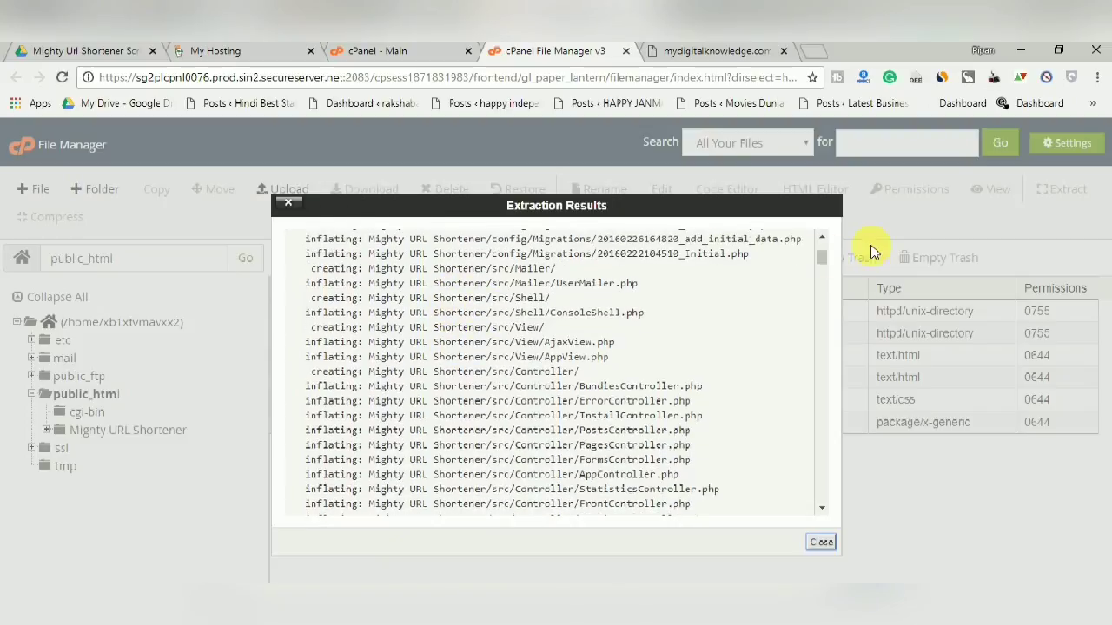
{"action": "left_click_drag", "start_coordinate": [818, 267], "coordinate": [828, 537]}
{"action": "left_click", "coordinate": [821, 542]}
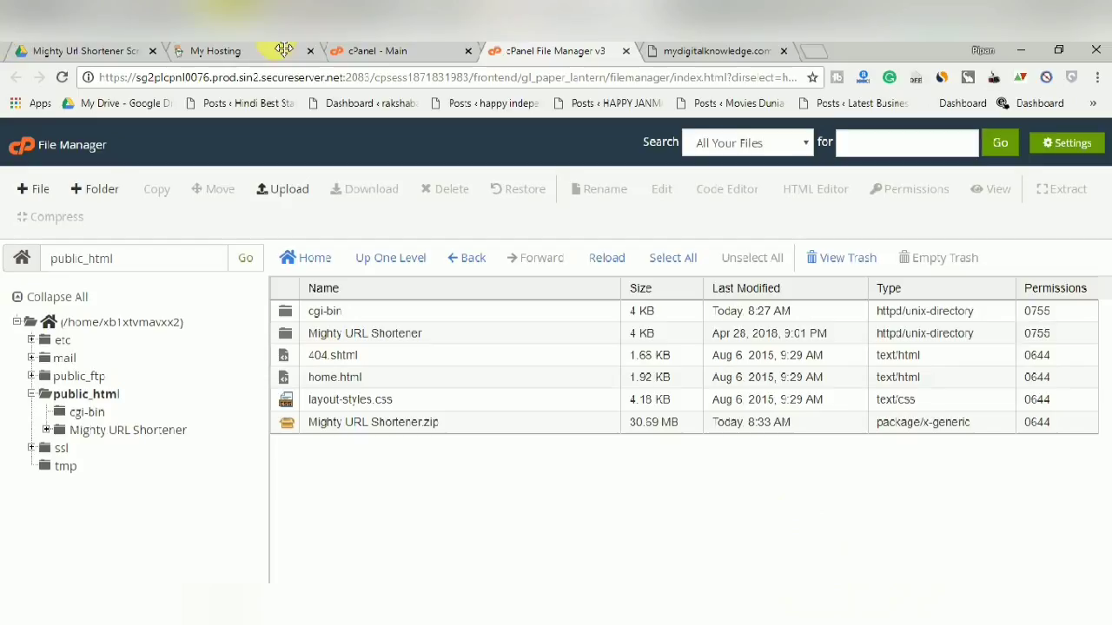
{"action": "double_click", "coordinate": [449, 332]}
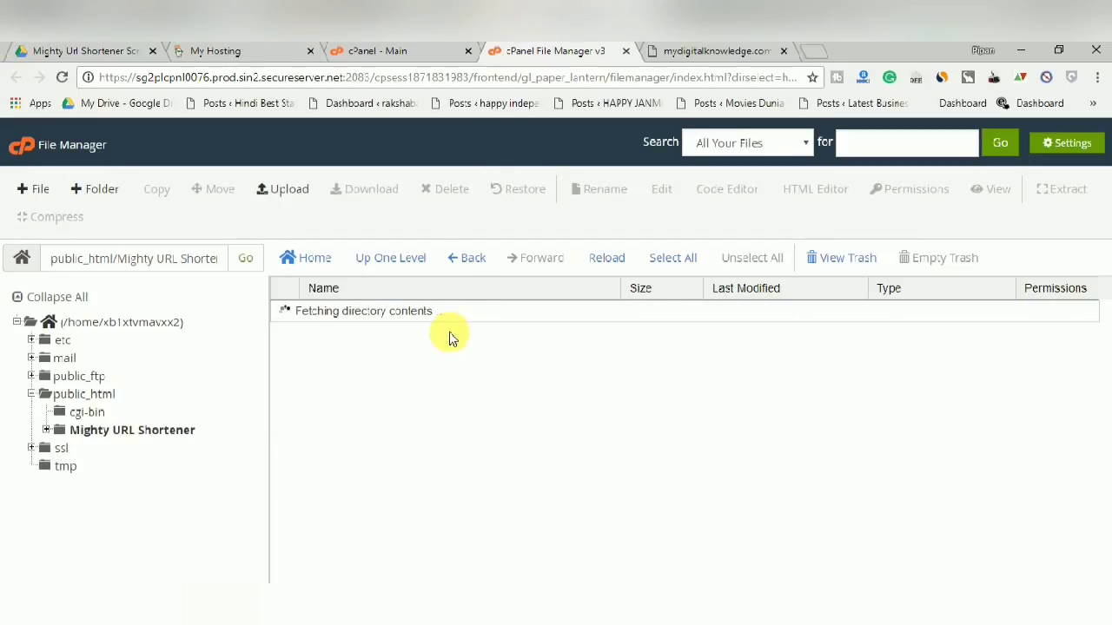
Move all the folder's files and folders to /public_html/ and view public_html.
{"action": "left_click_drag", "start_coordinate": [442, 313], "coordinate": [460, 620]}
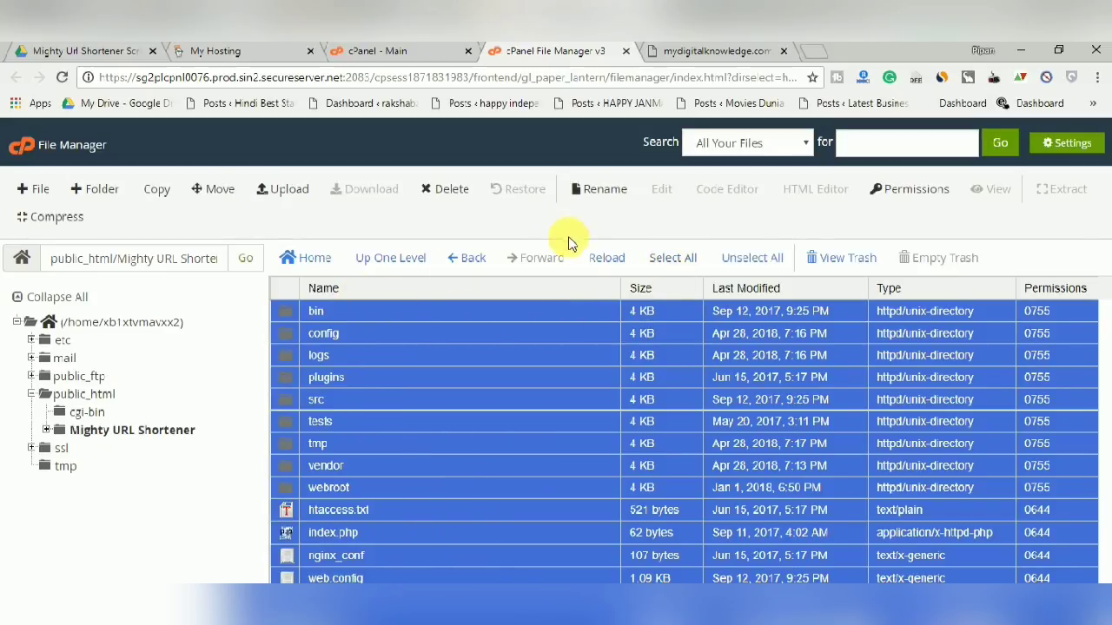
{"action": "right_click", "coordinate": [496, 327]}
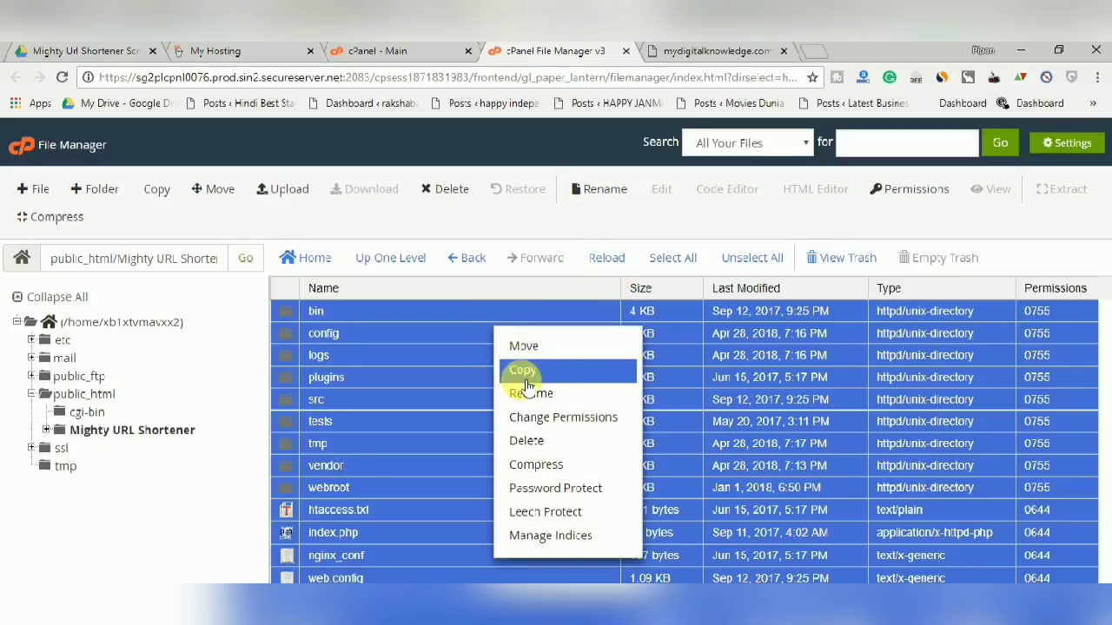
{"action": "left_click", "coordinate": [524, 347]}
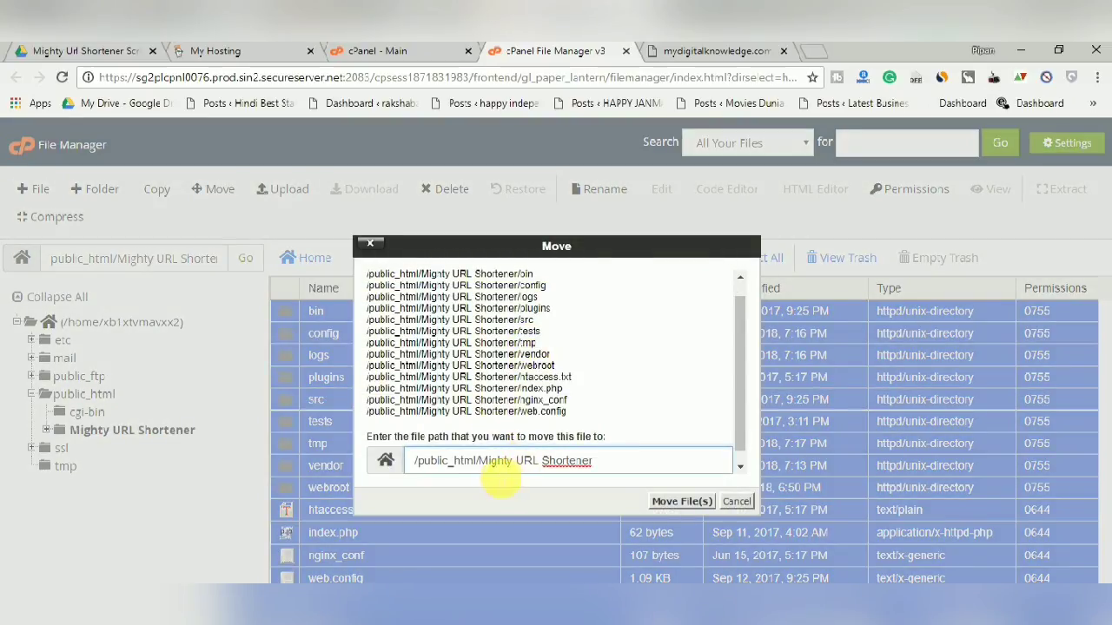
{"action": "left_click_drag", "start_coordinate": [479, 450], "coordinate": [643, 467]}
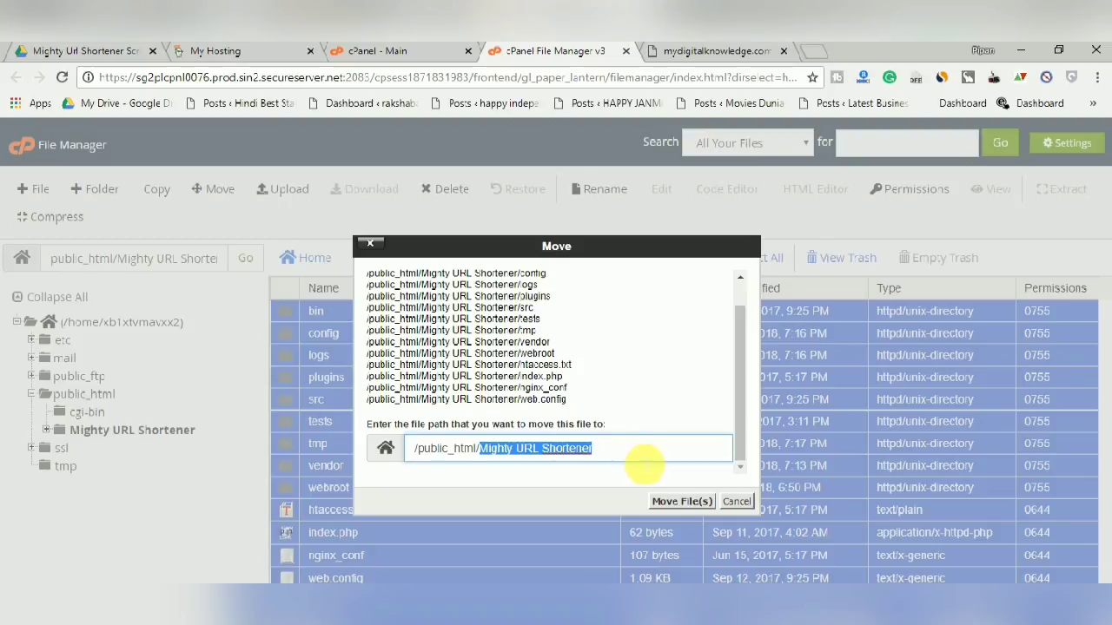
{"action": "key", "text": "BackSpace"}
{"action": "left_click", "coordinate": [679, 507]}
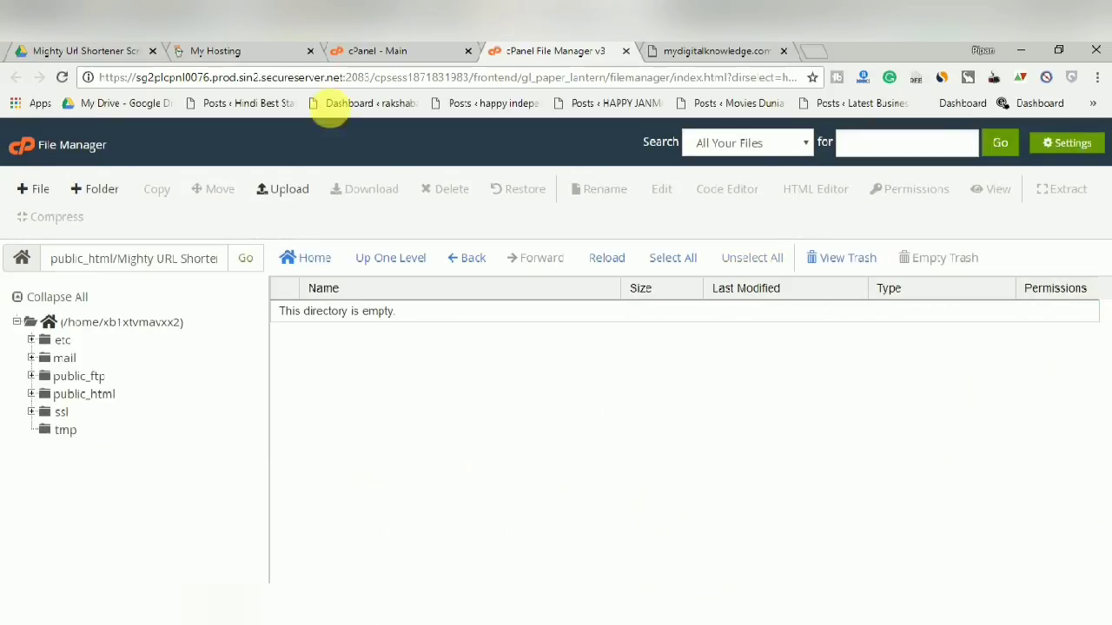
{"action": "left_click", "coordinate": [103, 394]}
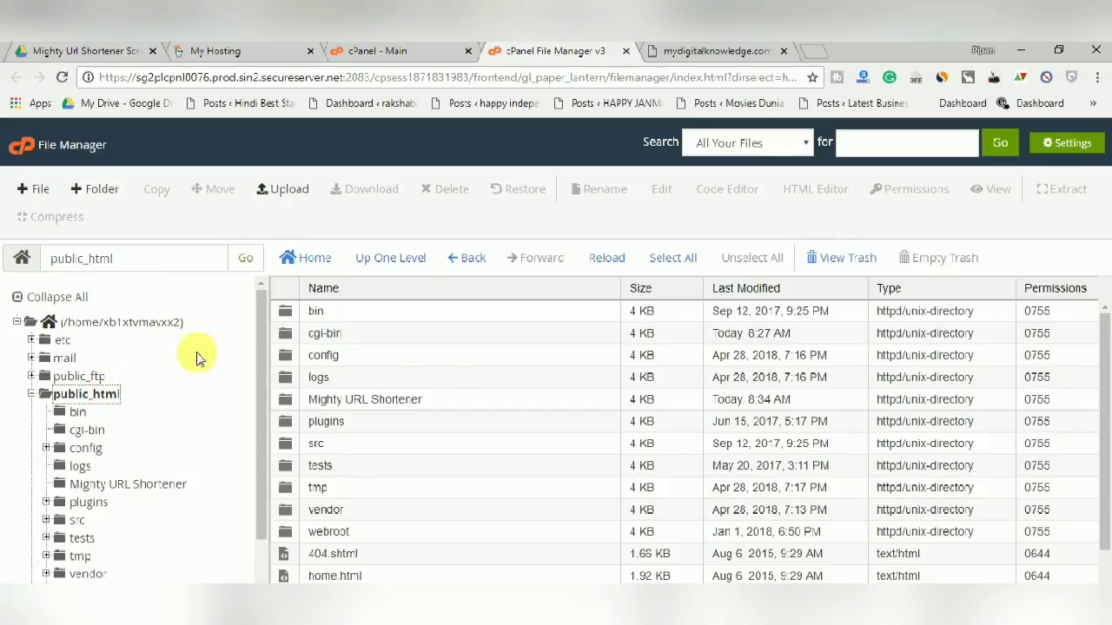
{"action": "scroll", "coordinate": [496, 446], "scroll_direction": "down", "scroll_amount": 2}
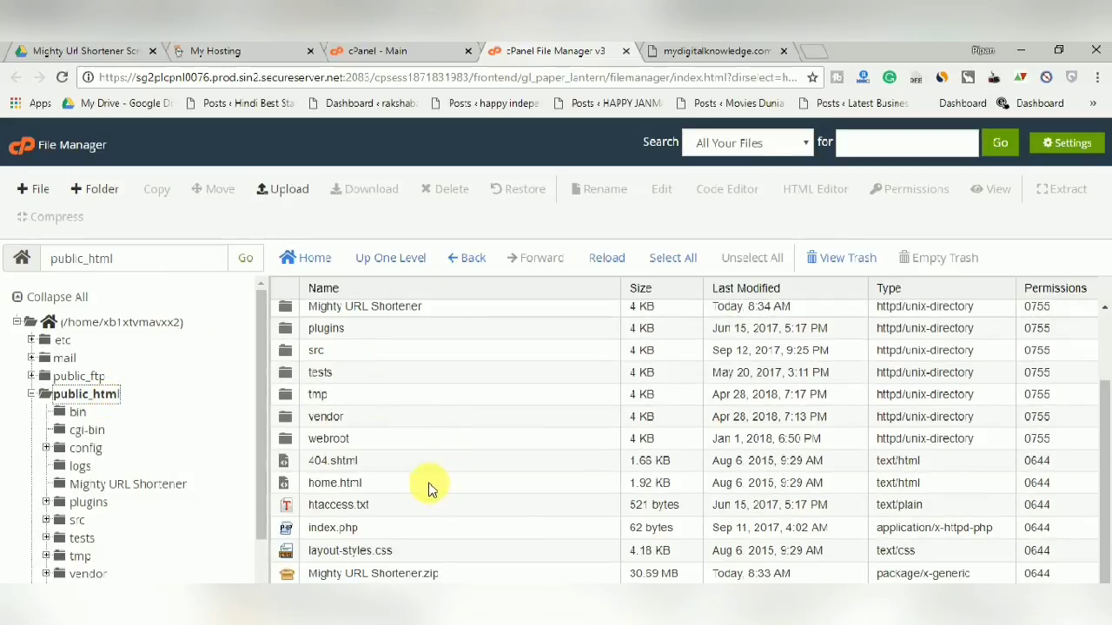
In Notepad, write step 8 as 'Movie files to public htm'.
{"action": "key", "text": "alt+Tab"}
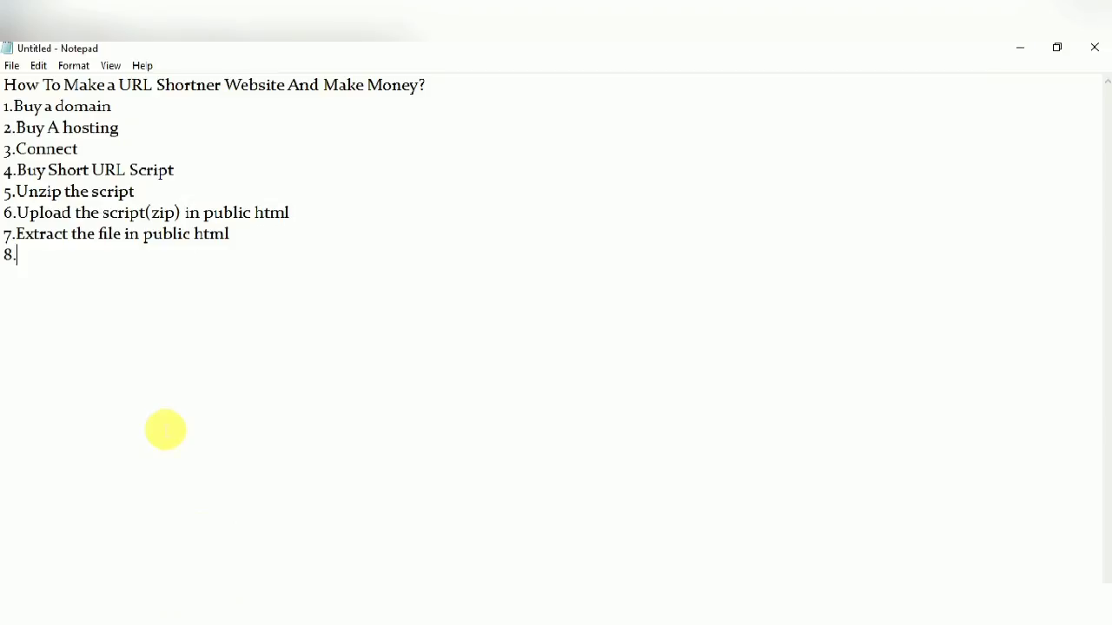
{"action": "type", "text": "Movie files to public"}
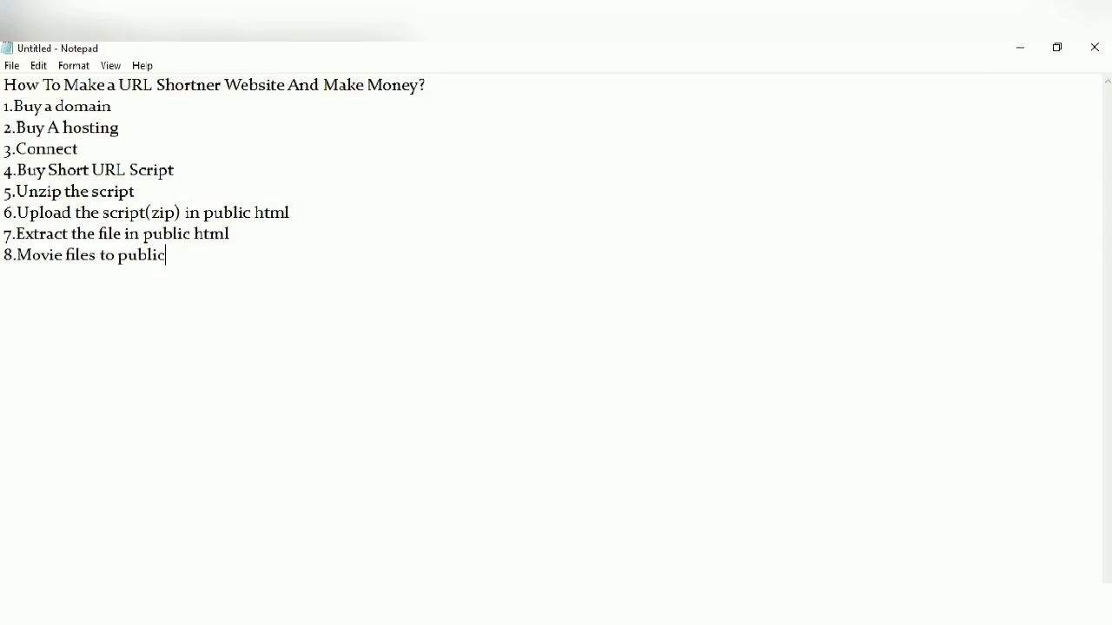
{"action": "type", "text": " htm"}
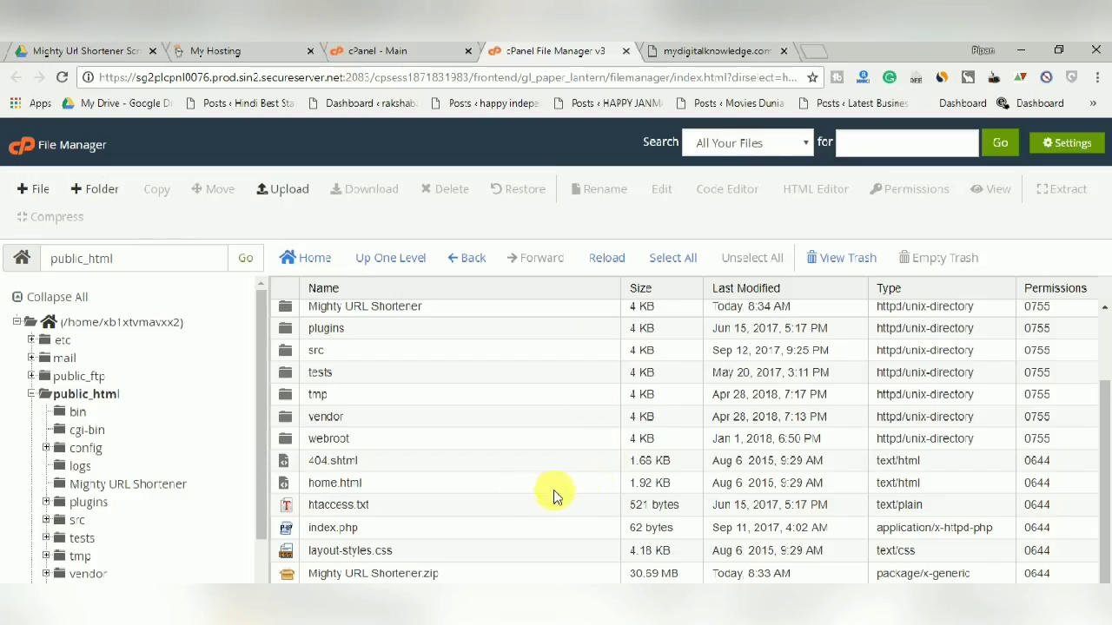
Rename htaccess.txt in public_html to .htaccess, copying the 'htaccess' text along the way.
{"action": "left_click", "coordinate": [429, 506]}
{"action": "right_click", "coordinate": [429, 507]}
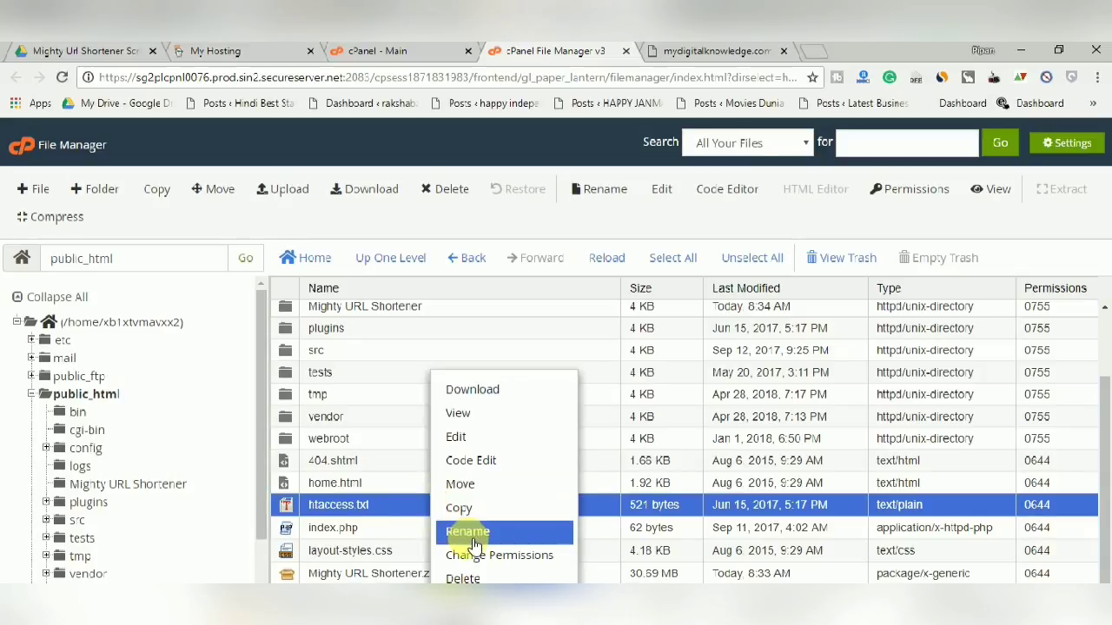
{"action": "left_click", "coordinate": [473, 539]}
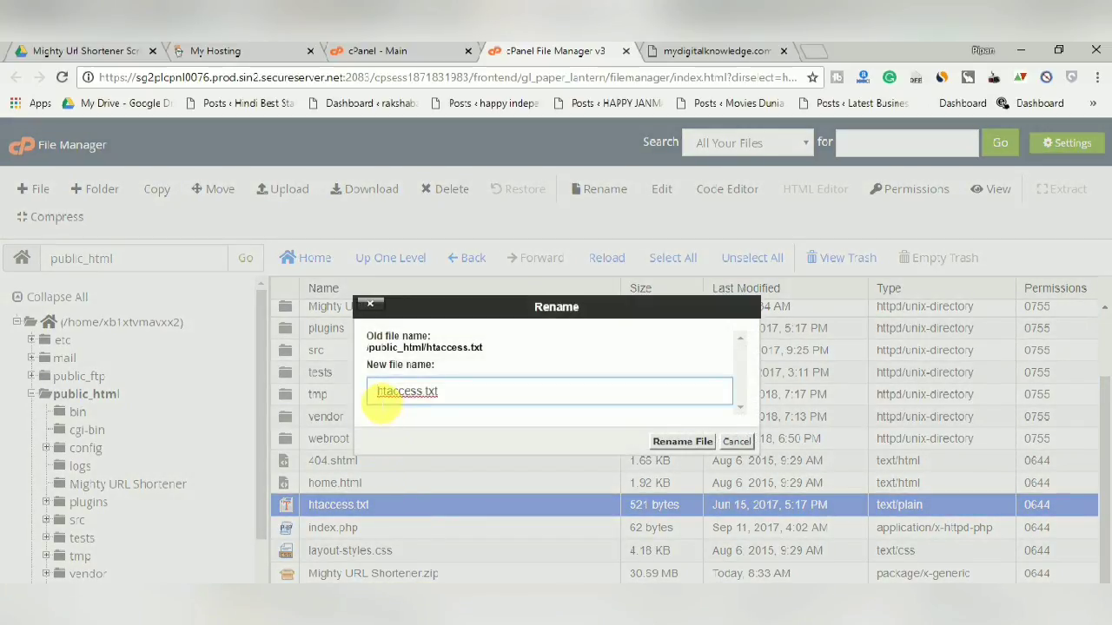
{"action": "type", "text": "."}
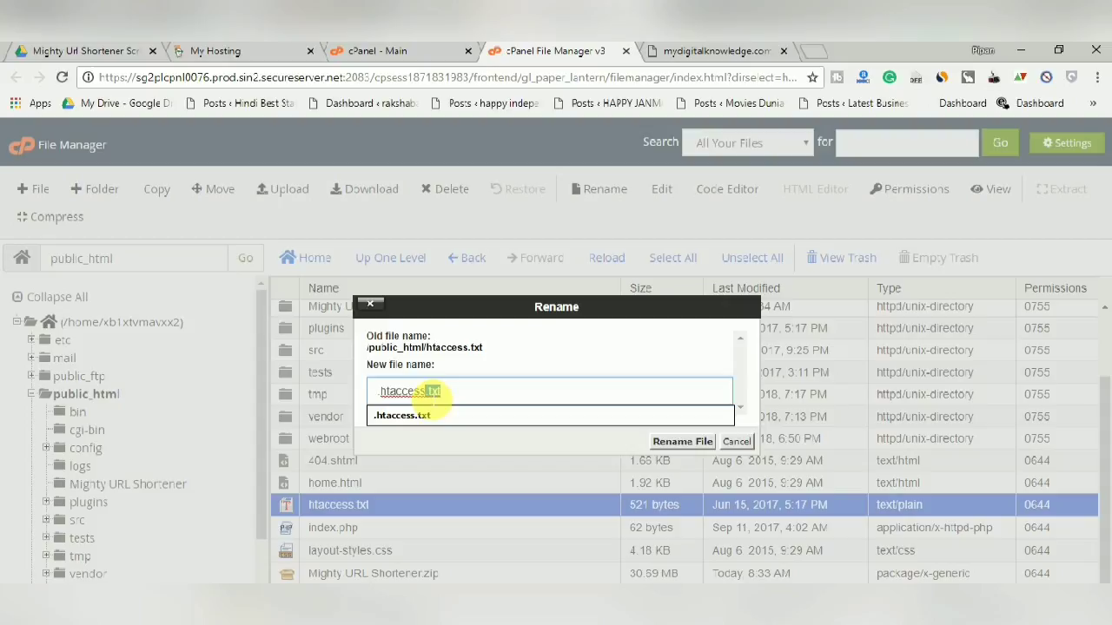
{"action": "key", "text": "BackSpace"}
{"action": "left_click_drag", "start_coordinate": [461, 390], "coordinate": [383, 392]}
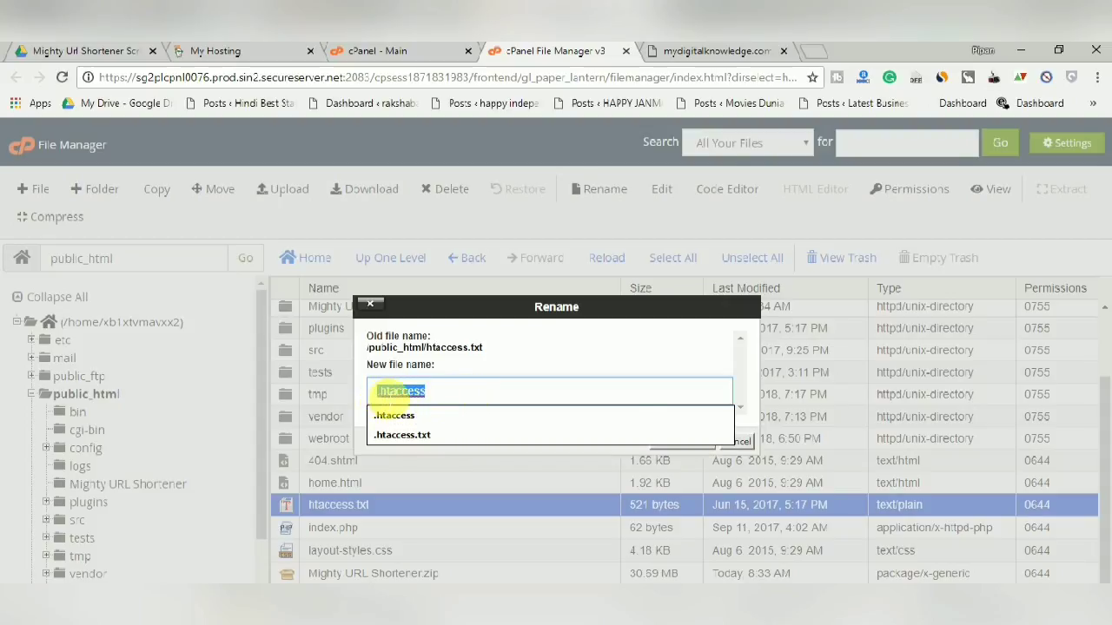
{"action": "right_click", "coordinate": [383, 392]}
{"action": "left_click", "coordinate": [423, 305]}
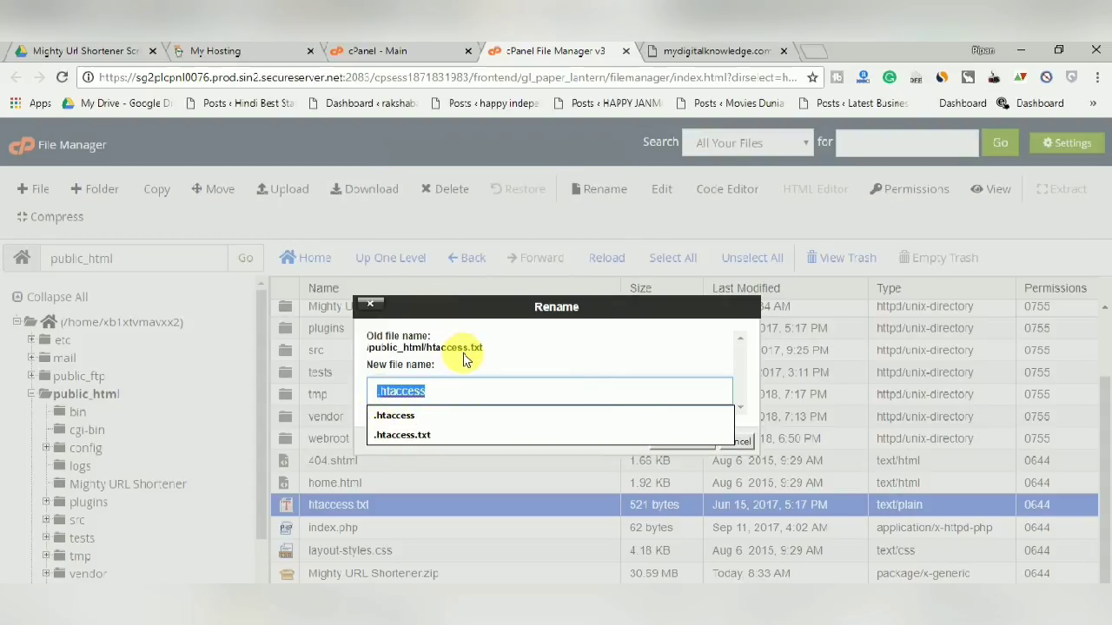
{"action": "left_click", "coordinate": [460, 355]}
{"action": "left_click", "coordinate": [674, 444]}
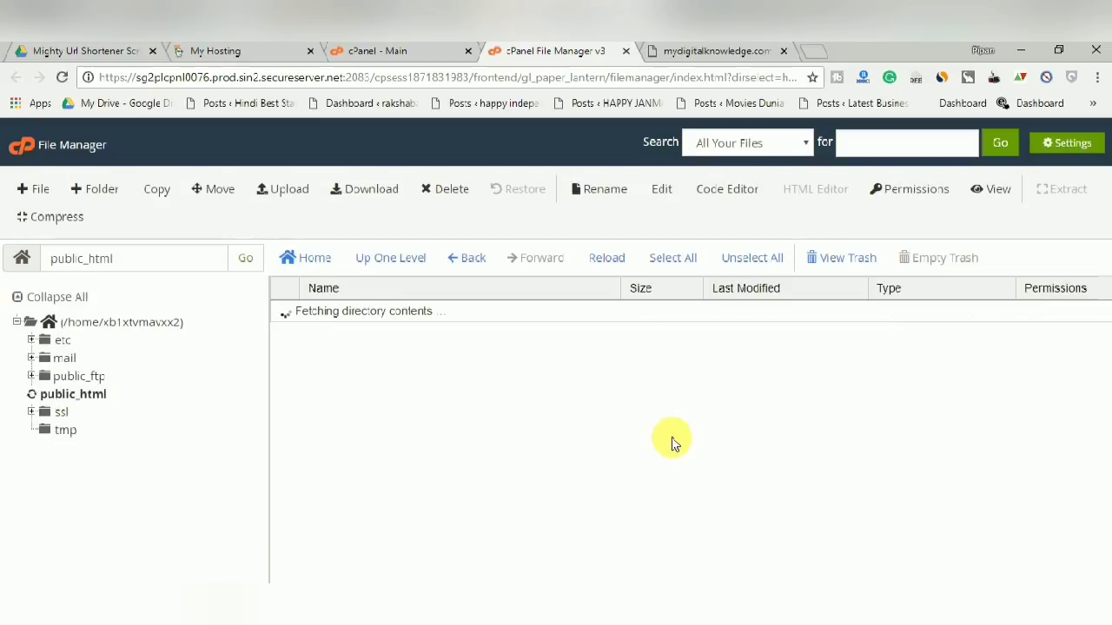
{"action": "scroll", "coordinate": [421, 450], "scroll_direction": "down", "scroll_amount": 3}
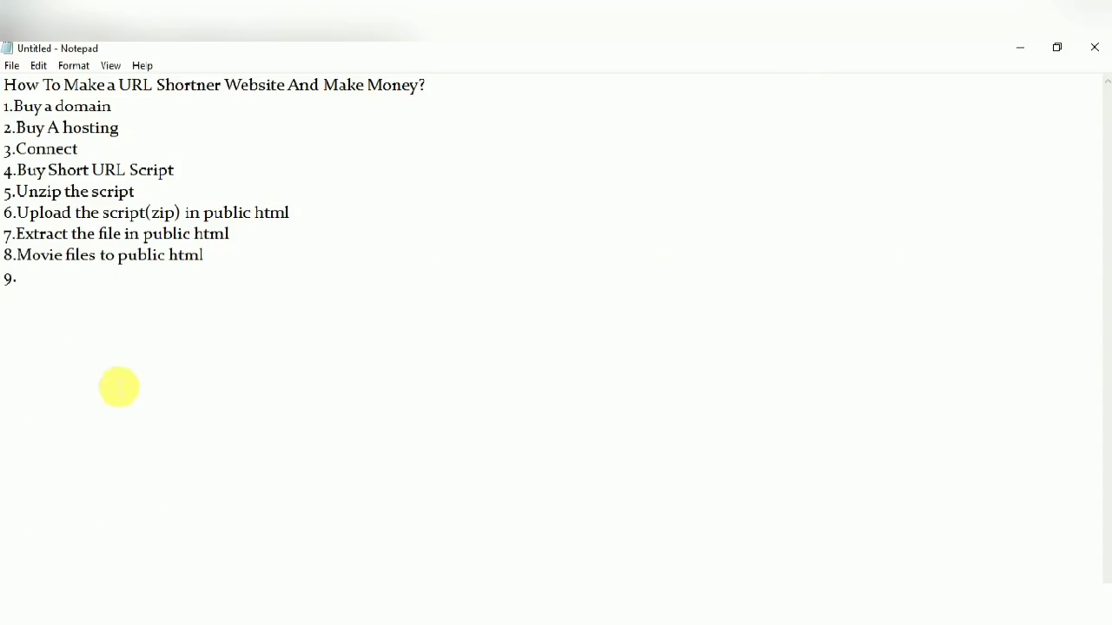
Write step 9 as 'Rename the htaccess.txt to .htaccess.' in the Notepad checklist.
{"action": "type", "text": "Rename"}
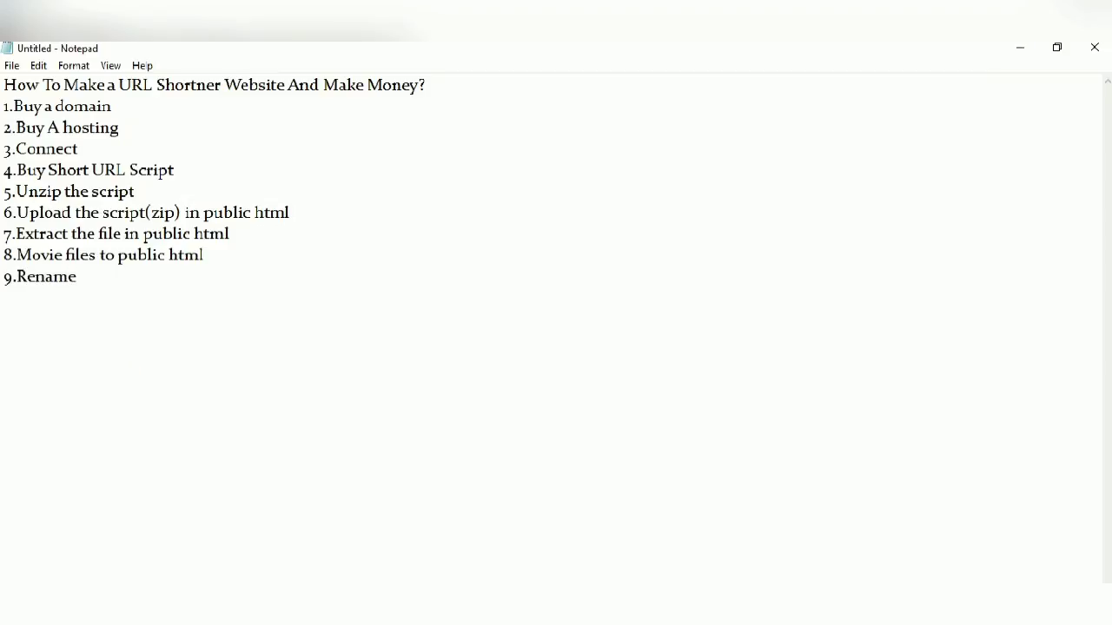
{"action": "type", "text": " the .htaccess"}
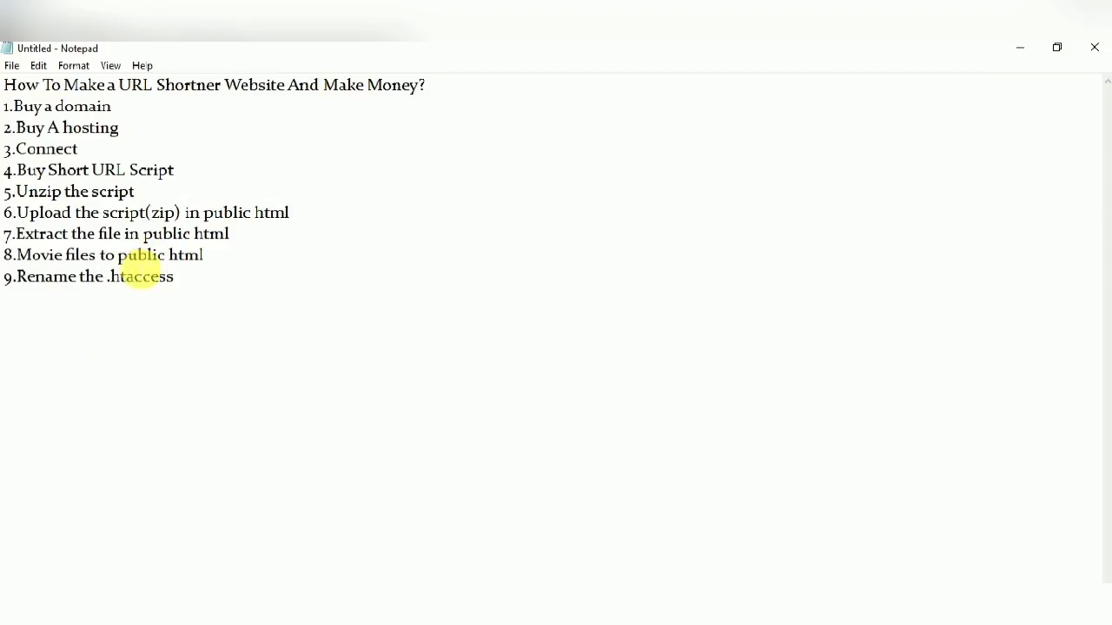
{"action": "key", "text": "BackSpace"}
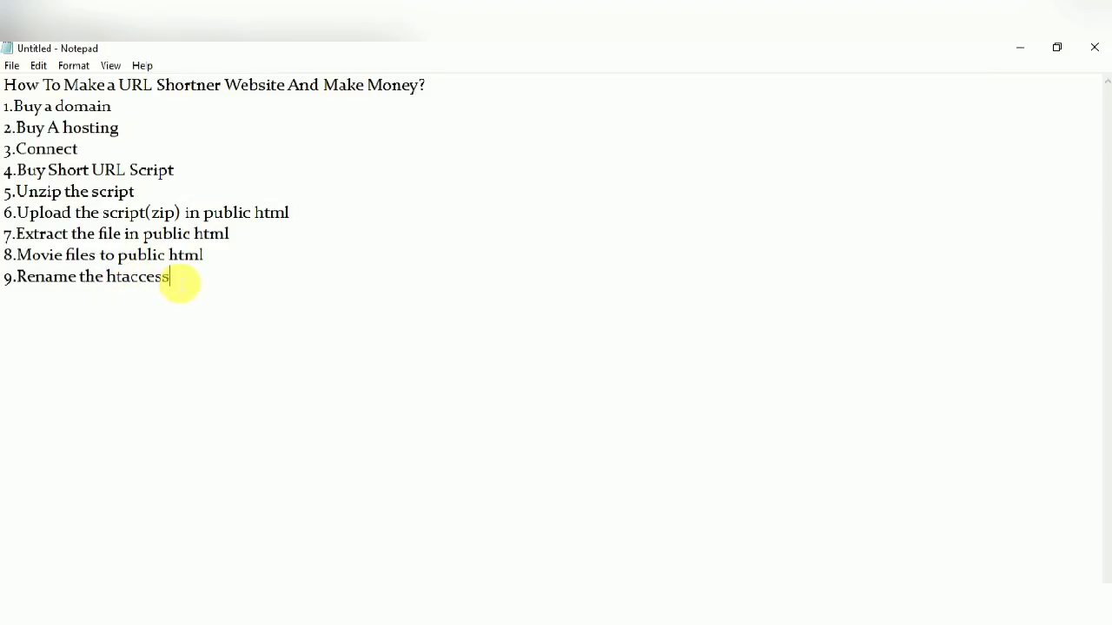
{"action": "left_click", "coordinate": [179, 278]}
{"action": "type", "text": ".txt"}
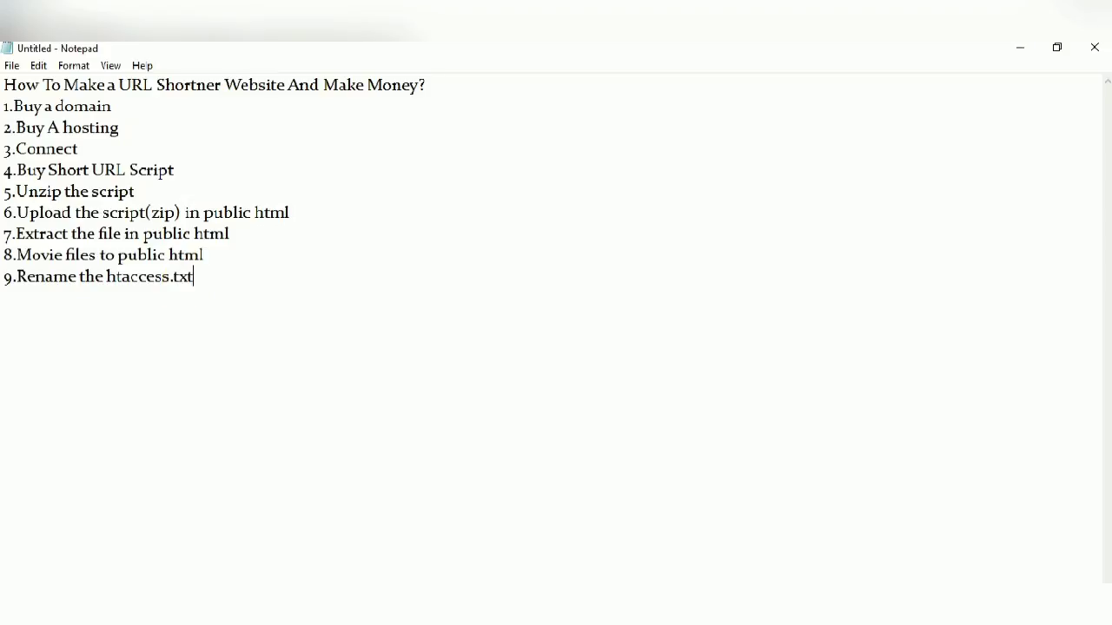
{"action": "type", "text": " to .htaccess"}
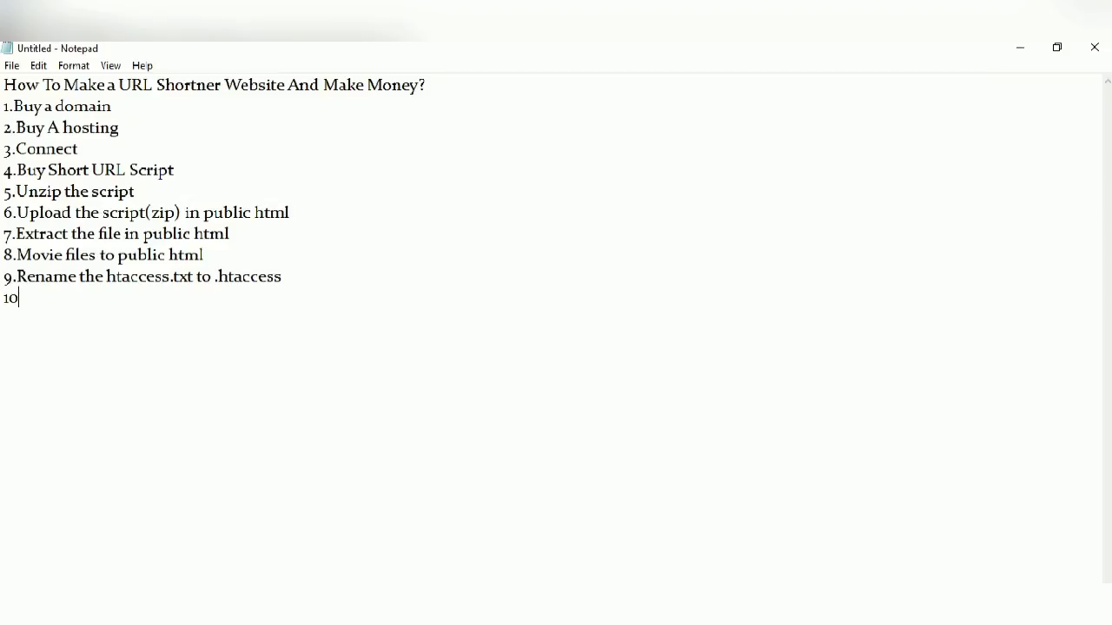
{"action": "type", "text": "."}
{"action": "left_click", "coordinate": [496, 621]}
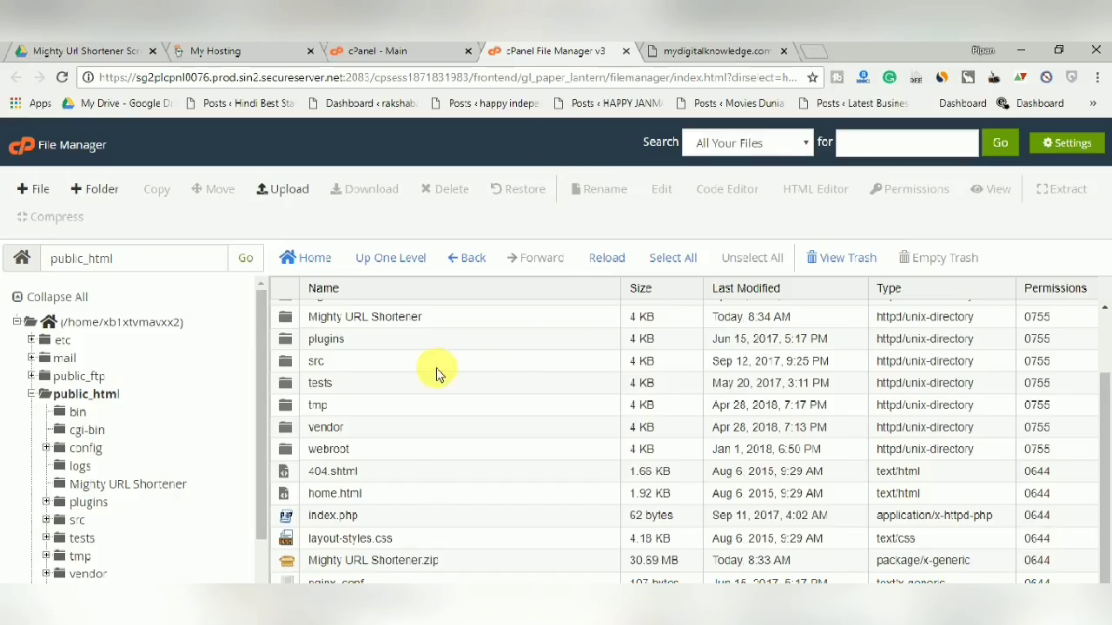
Close the File Manager tab and reload the domain's website tab.
{"action": "scroll", "coordinate": [447, 408], "scroll_direction": "up", "scroll_amount": 1}
{"action": "scroll", "coordinate": [445, 408], "scroll_direction": "down", "scroll_amount": 1}
{"action": "left_click", "coordinate": [397, 52]}
{"action": "left_click", "coordinate": [554, 53]}
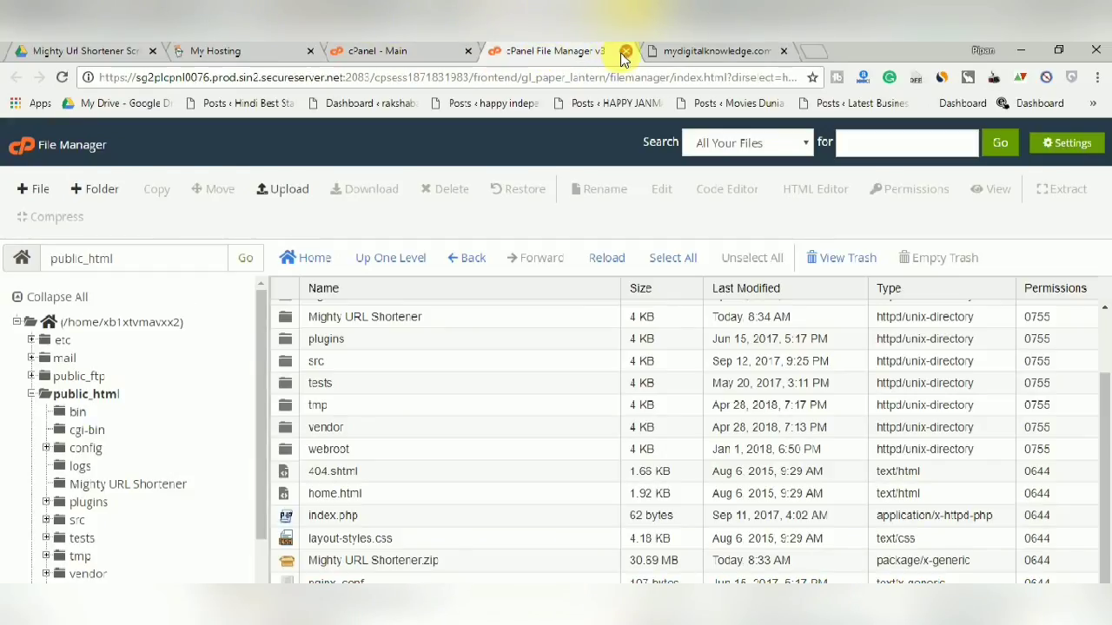
{"action": "left_click", "coordinate": [624, 52]}
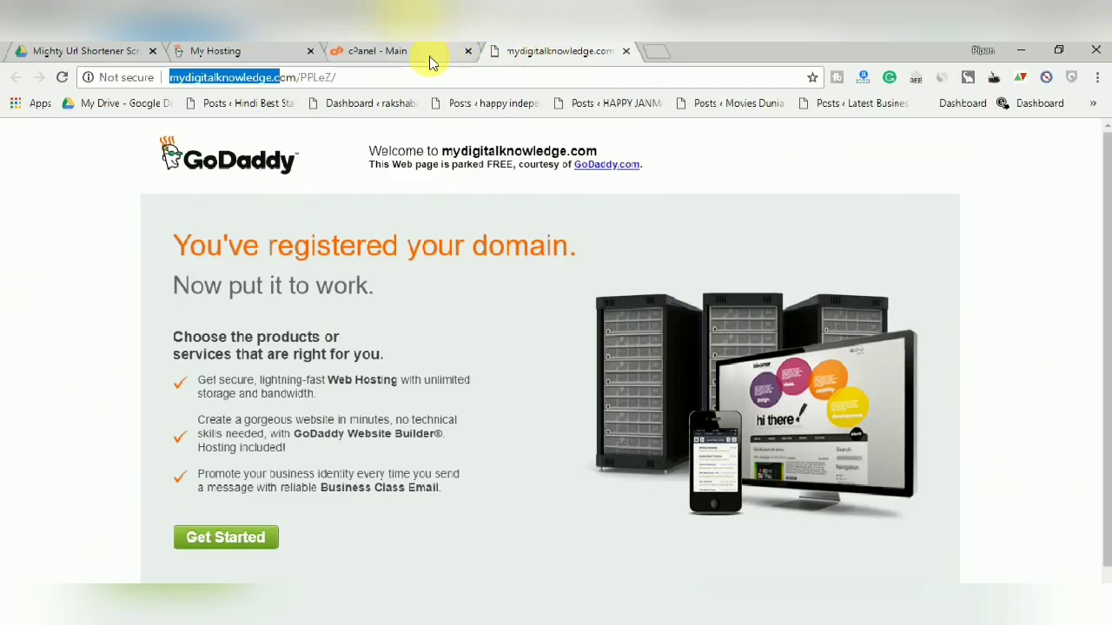
{"action": "left_click", "coordinate": [64, 79]}
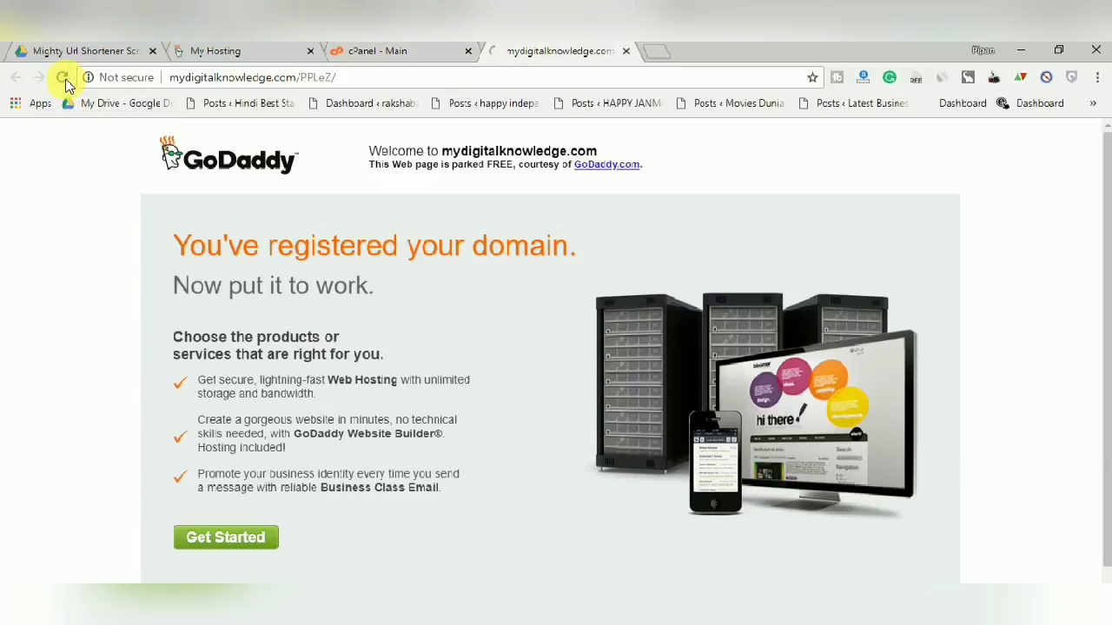
Open MySQL Databases from the Databases section of the cPanel home dashboard.
{"action": "left_click", "coordinate": [401, 54]}
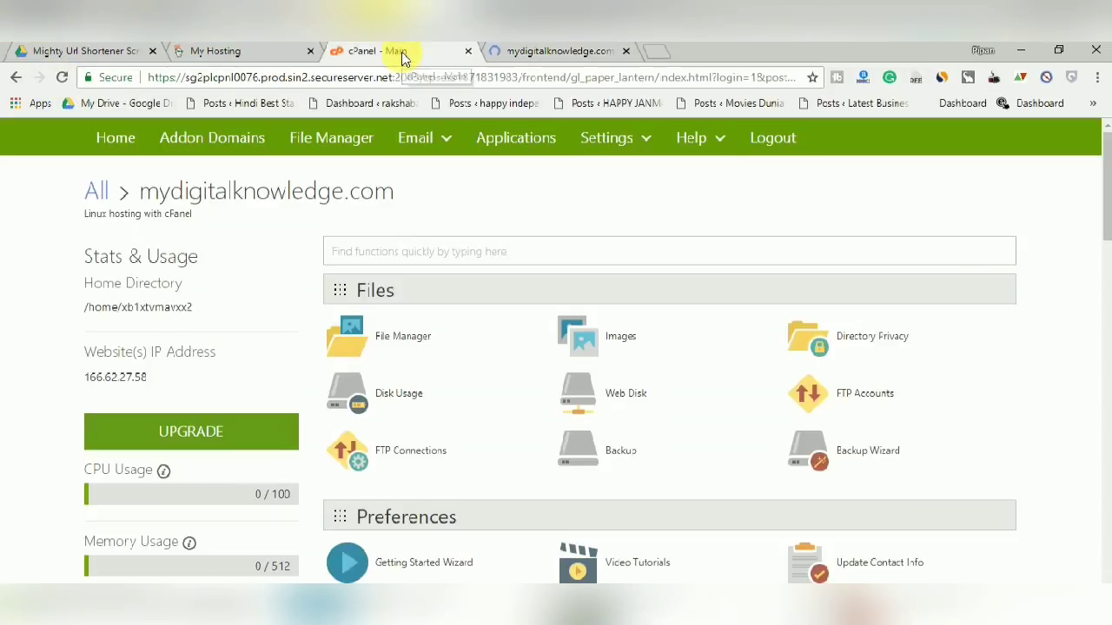
{"action": "scroll", "coordinate": [443, 382], "scroll_direction": "down", "scroll_amount": 5}
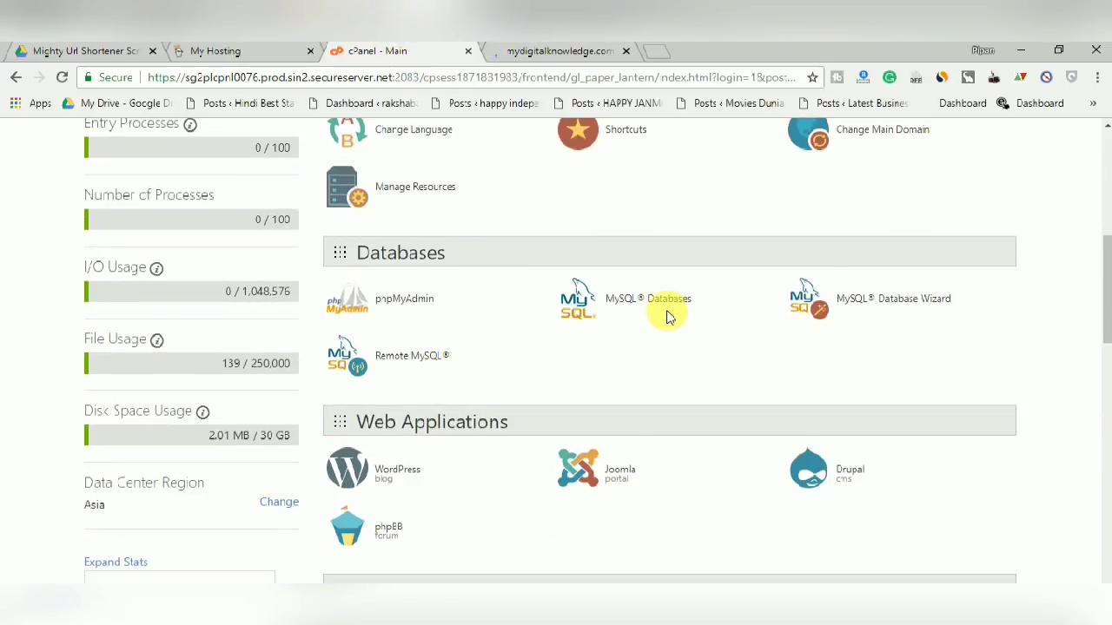
{"action": "left_click_drag", "start_coordinate": [605, 292], "coordinate": [685, 308]}
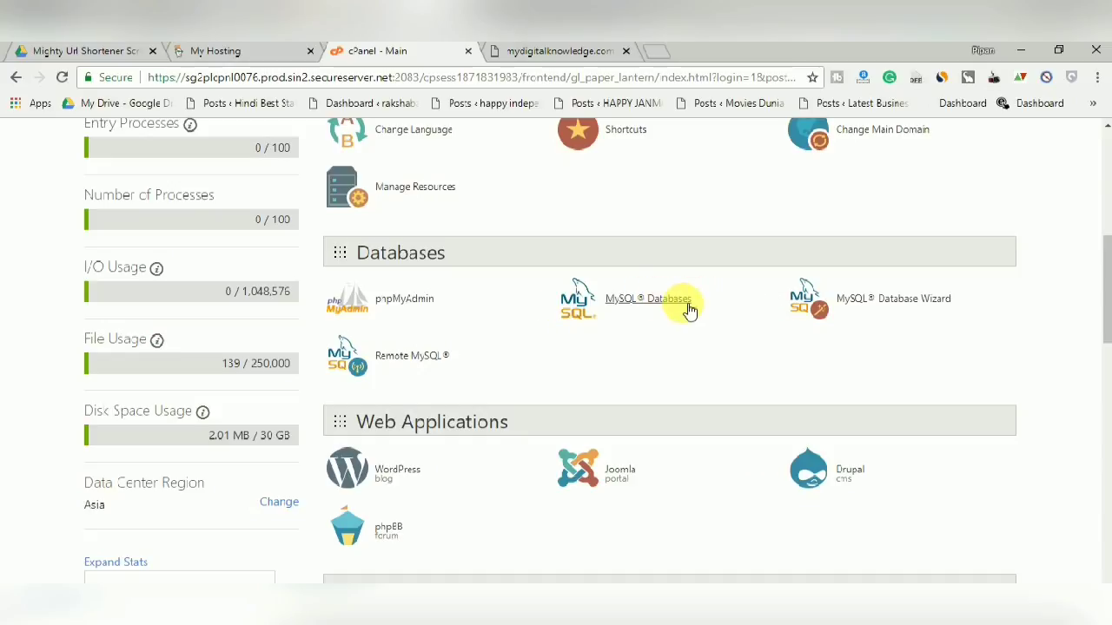
{"action": "left_click", "coordinate": [665, 300]}
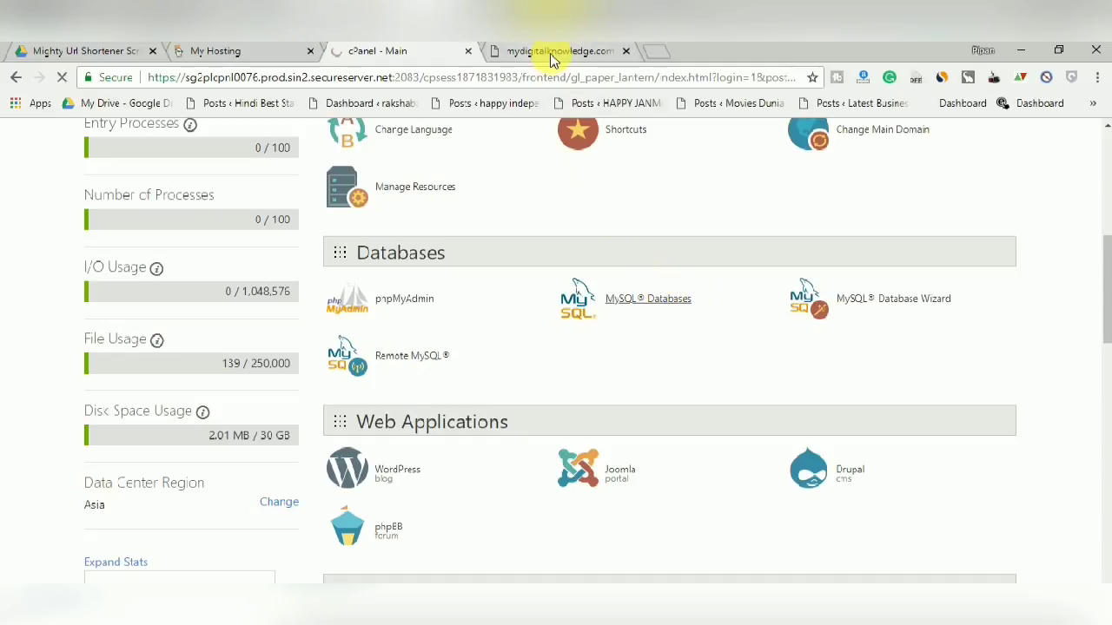
{"action": "left_click", "coordinate": [530, 50]}
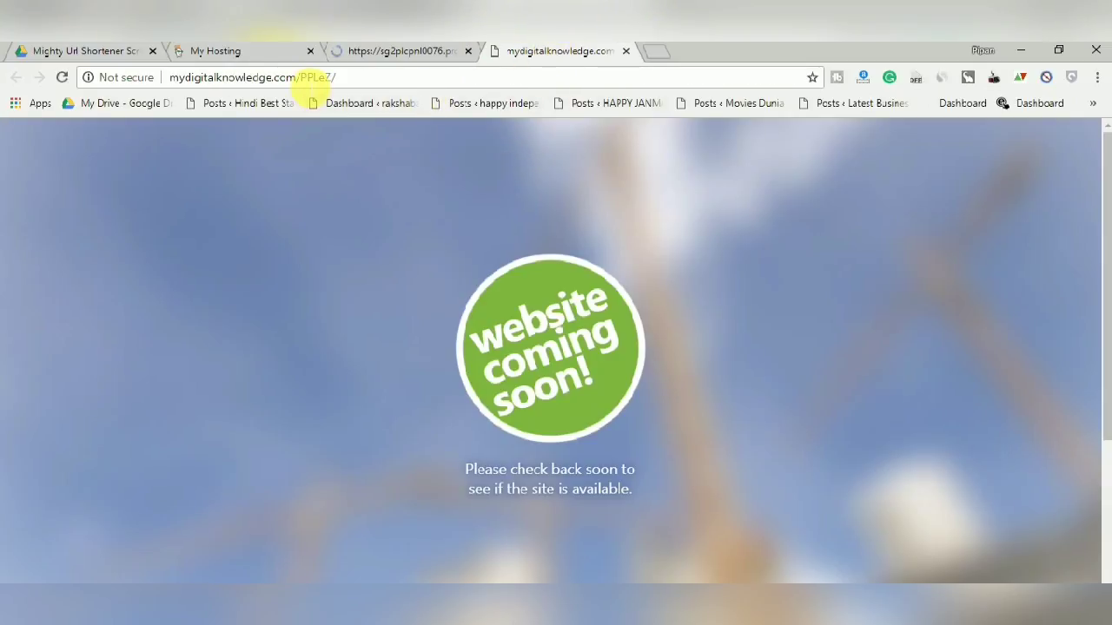
Load mydigitalknowledge.com/install/index/ in the site tab, then select cPanel's MySQL® Databases heading.
{"action": "left_click_drag", "start_coordinate": [300, 77], "coordinate": [331, 77]}
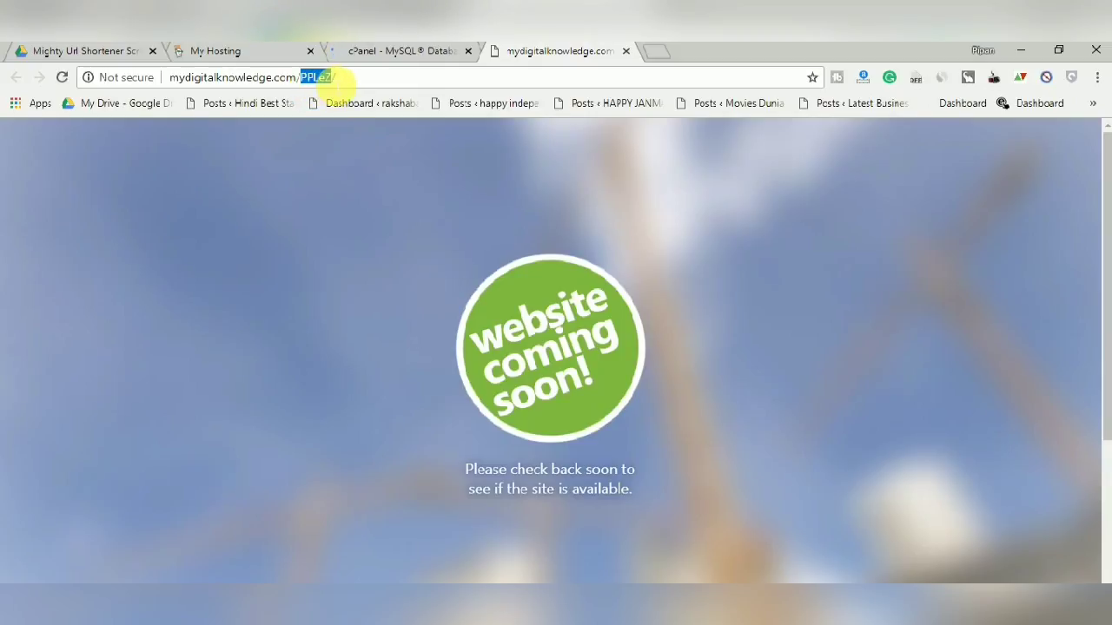
{"action": "type", "text": "install/"}
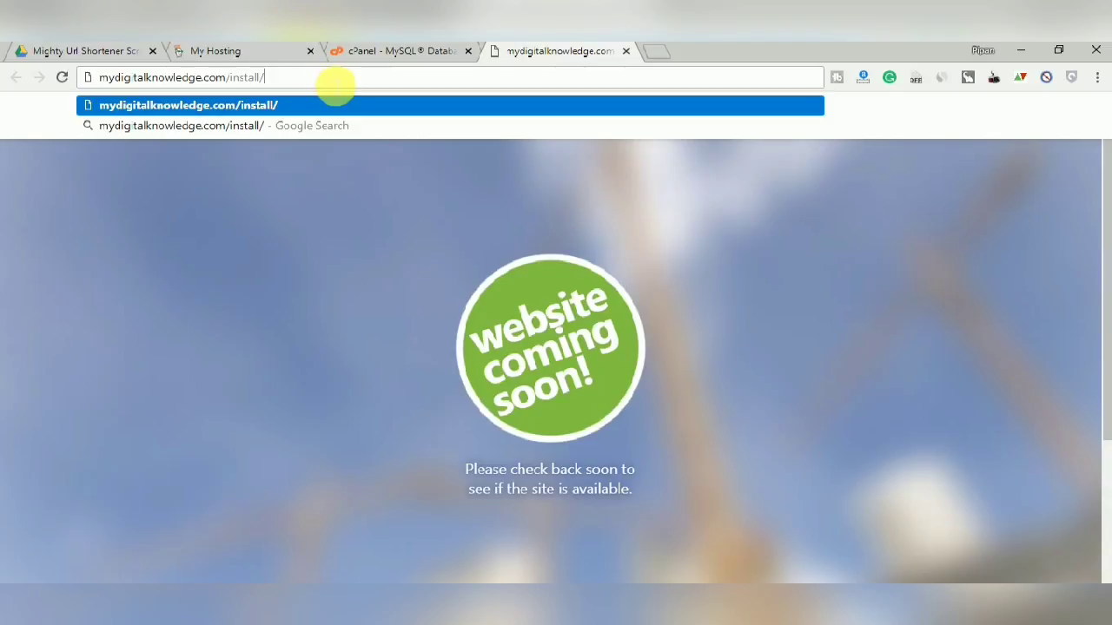
{"action": "type", "text": "indez"}
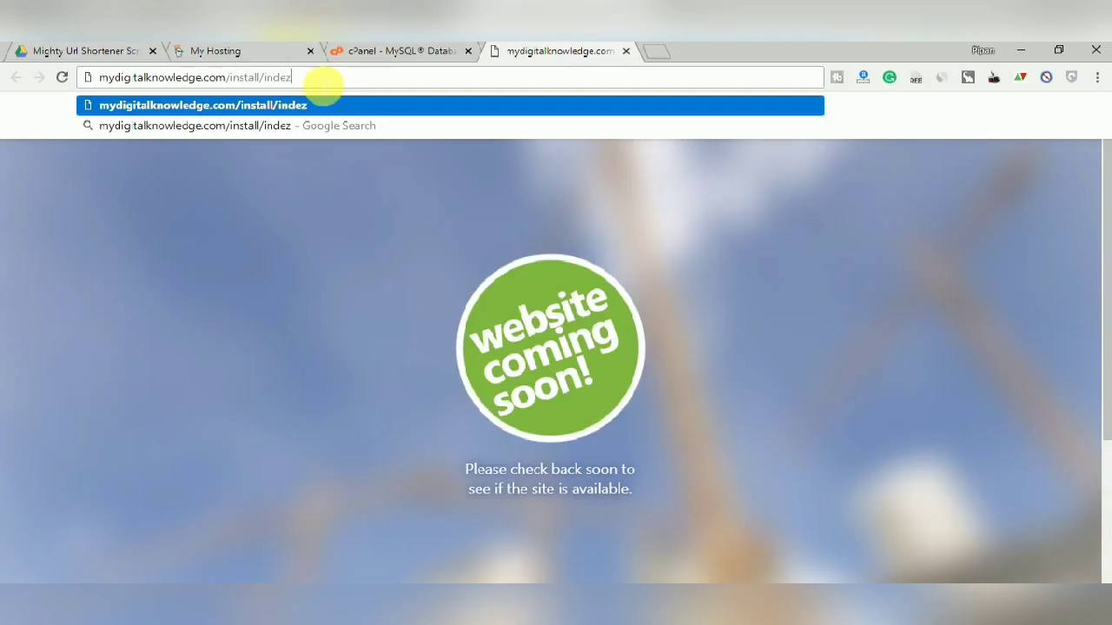
{"action": "key", "text": "BackSpace"}
{"action": "type", "text": "x/"}
{"action": "key", "text": "Return"}
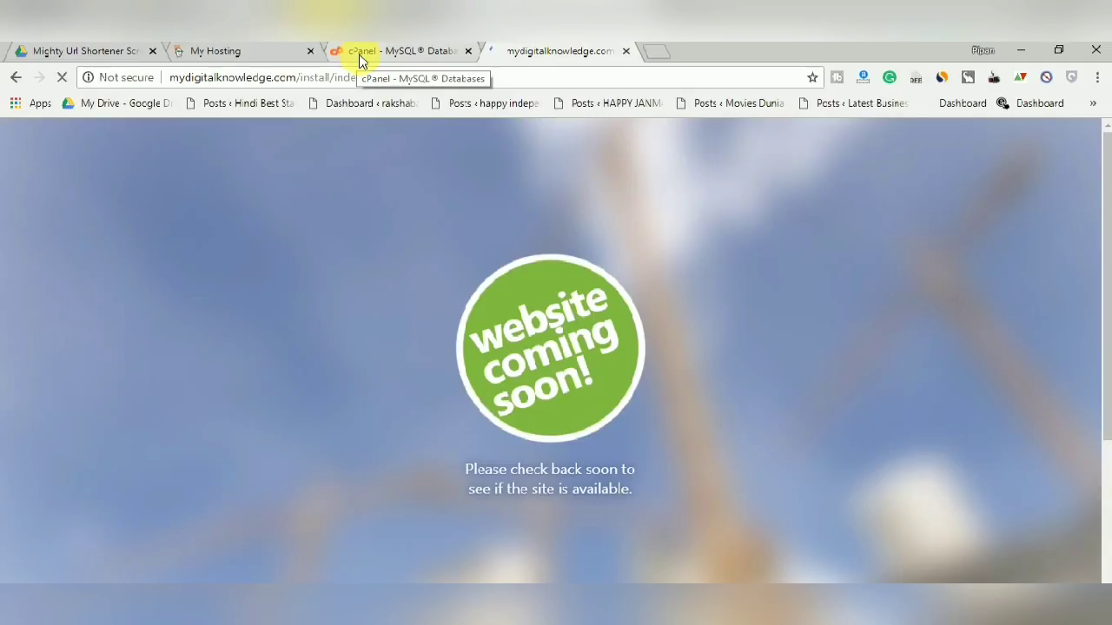
{"action": "left_click", "coordinate": [395, 54]}
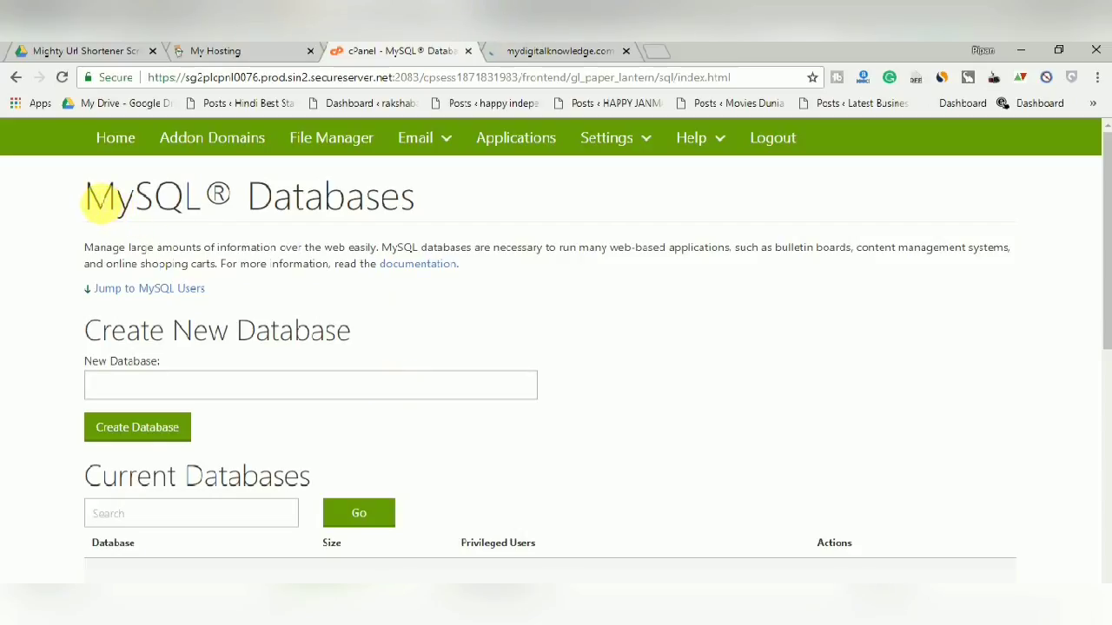
{"action": "left_click_drag", "start_coordinate": [87, 202], "coordinate": [454, 193]}
{"action": "key", "text": "ctrl+c"}
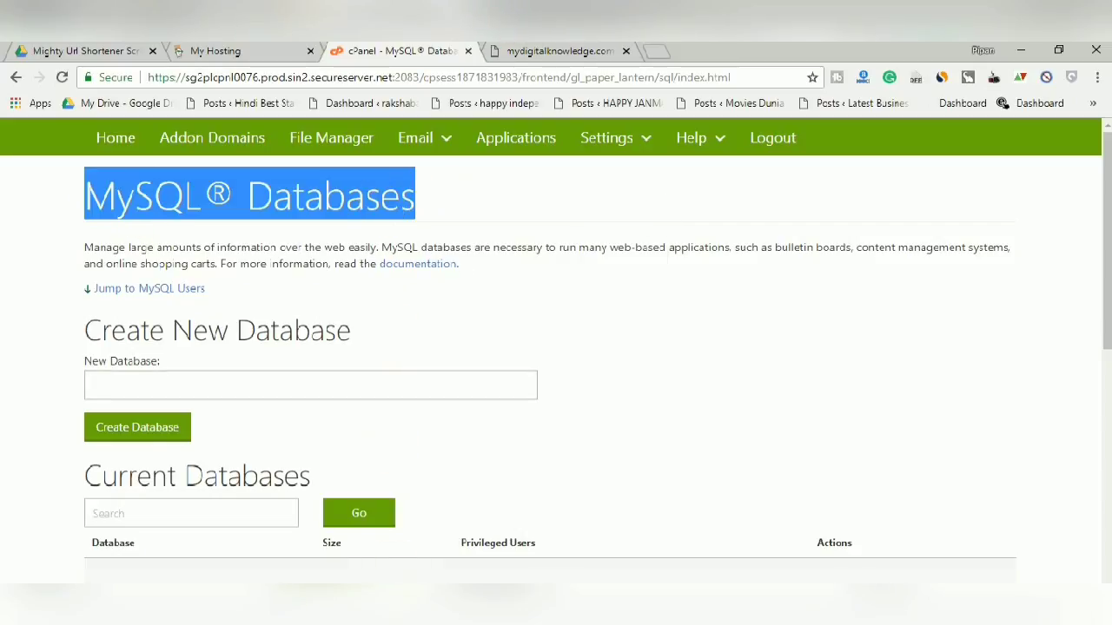
Add 'Go to MySQL® Databases' and 'Make a database' as steps 10 and 11, starting 12.
{"action": "key", "text": "alt+Tab"}
{"action": "type", "text": "G"}
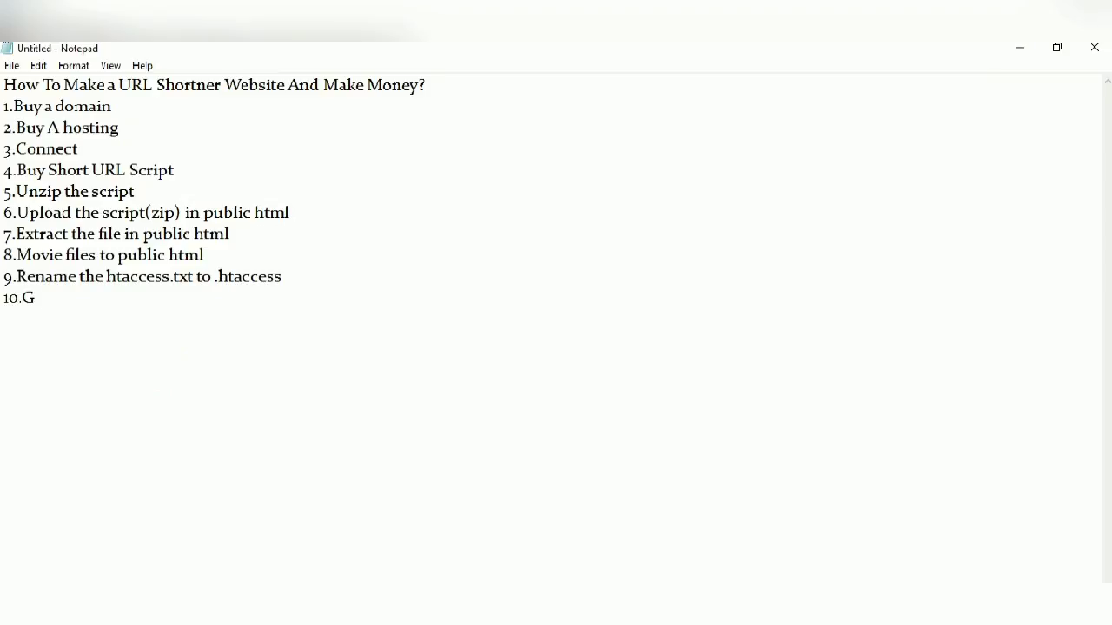
{"action": "type", "text": "o to"}
{"action": "key", "text": "ctrl+v"}
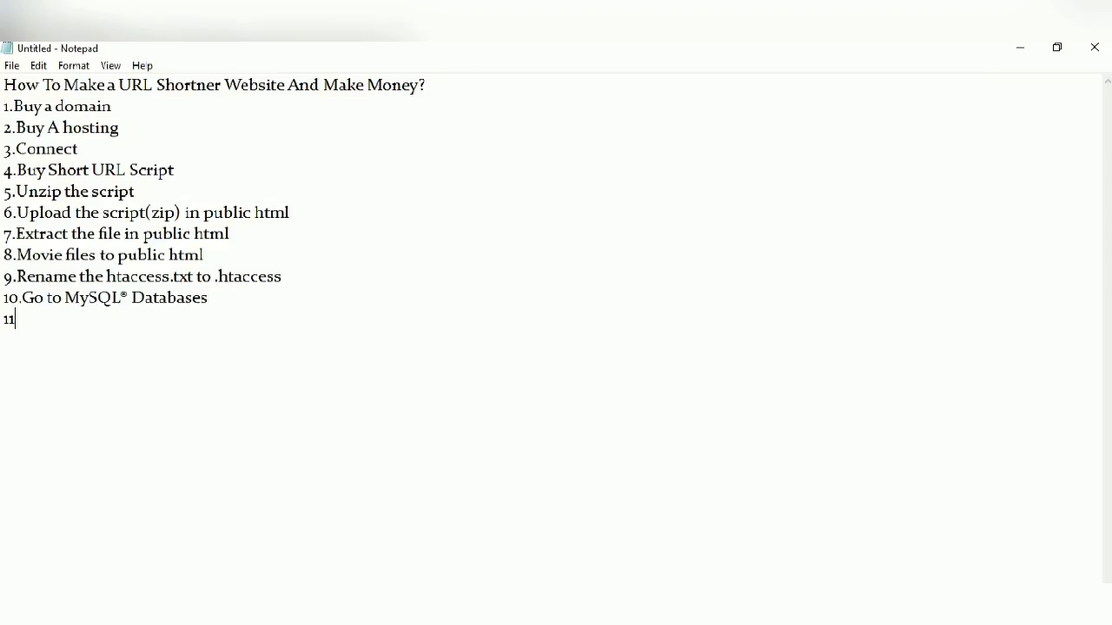
{"action": "type", "text": "Make a data"}
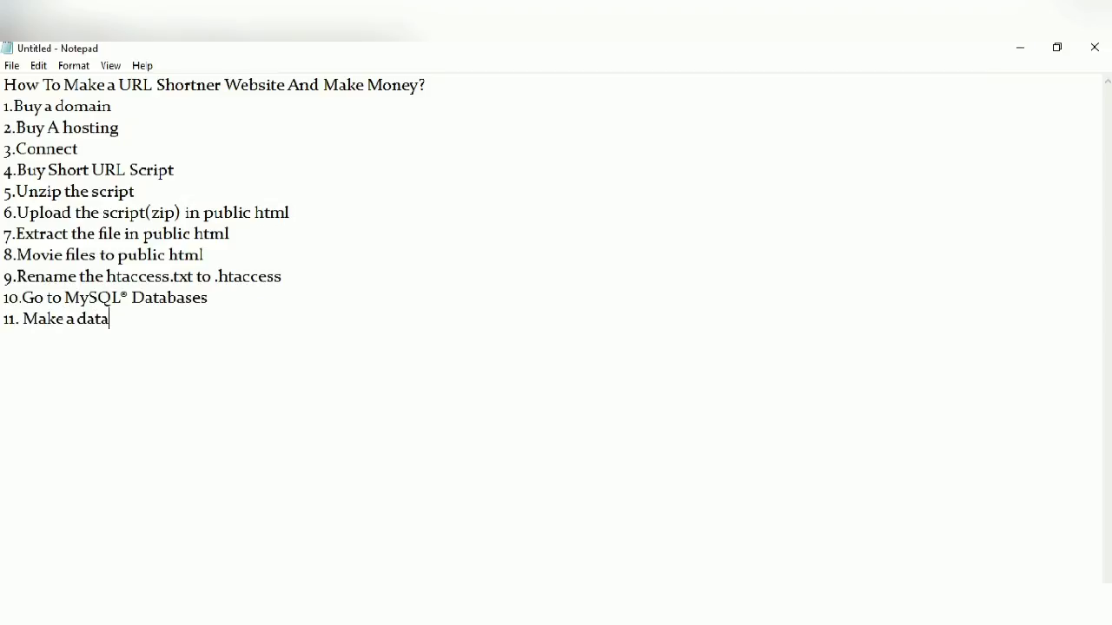
{"action": "type", "text": "base"}
{"action": "key", "text": "Return"}
{"action": "type", "text": "12."}
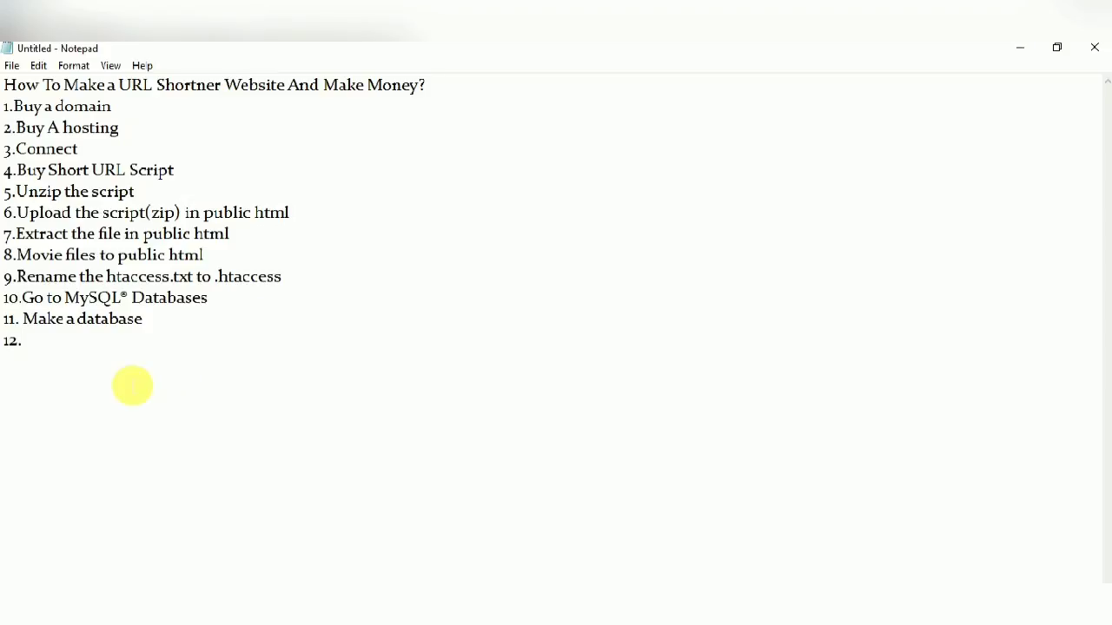
Create a new MySQL database named myurl11.
{"action": "key", "text": "alt+Tab"}
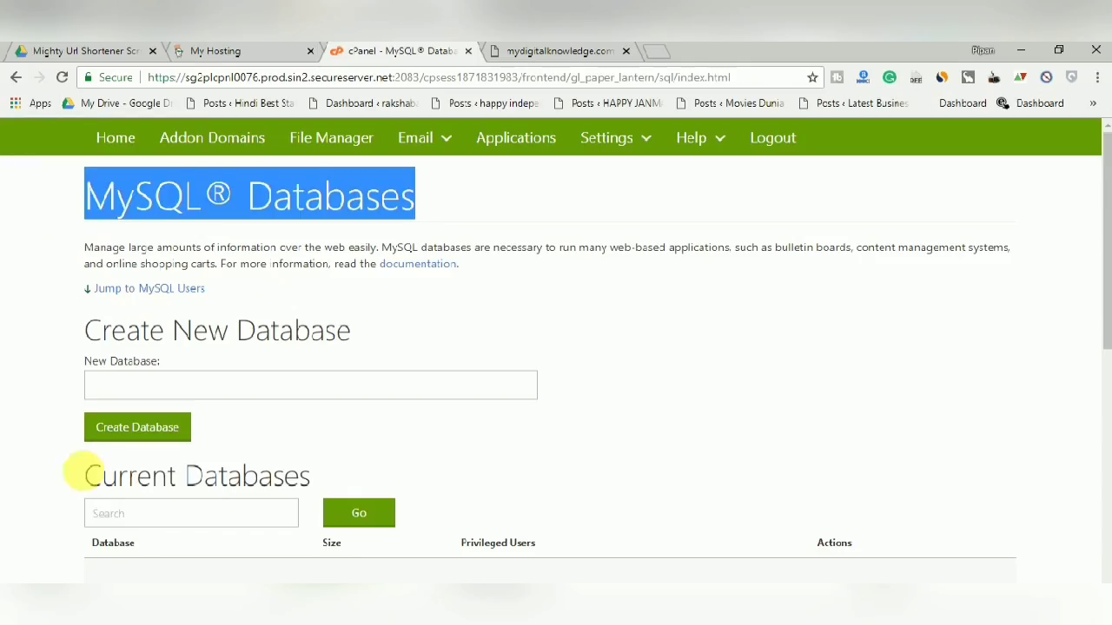
{"action": "left_click", "coordinate": [558, 335]}
{"action": "scroll", "coordinate": [261, 330], "scroll_direction": "down", "scroll_amount": 1}
{"action": "left_click", "coordinate": [242, 310]}
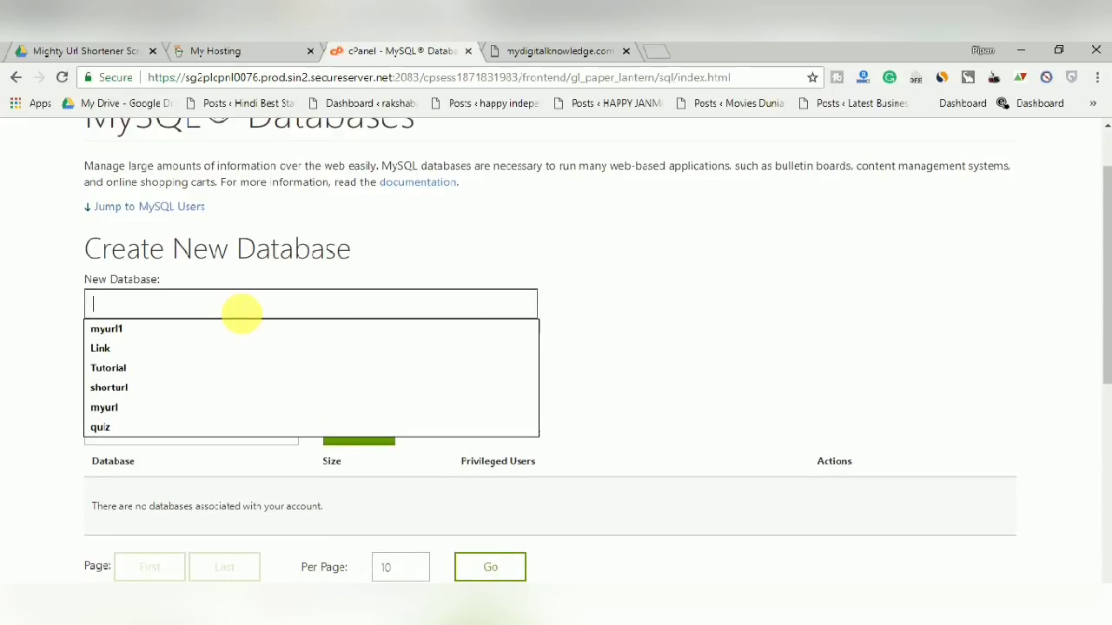
{"action": "left_click", "coordinate": [240, 329]}
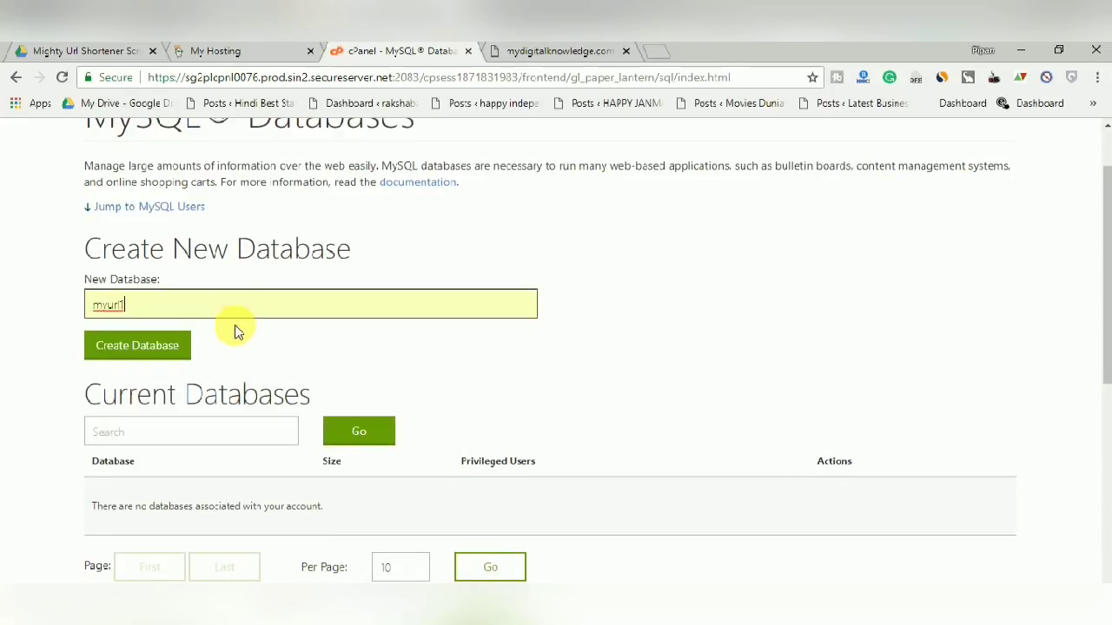
{"action": "type", "text": "1"}
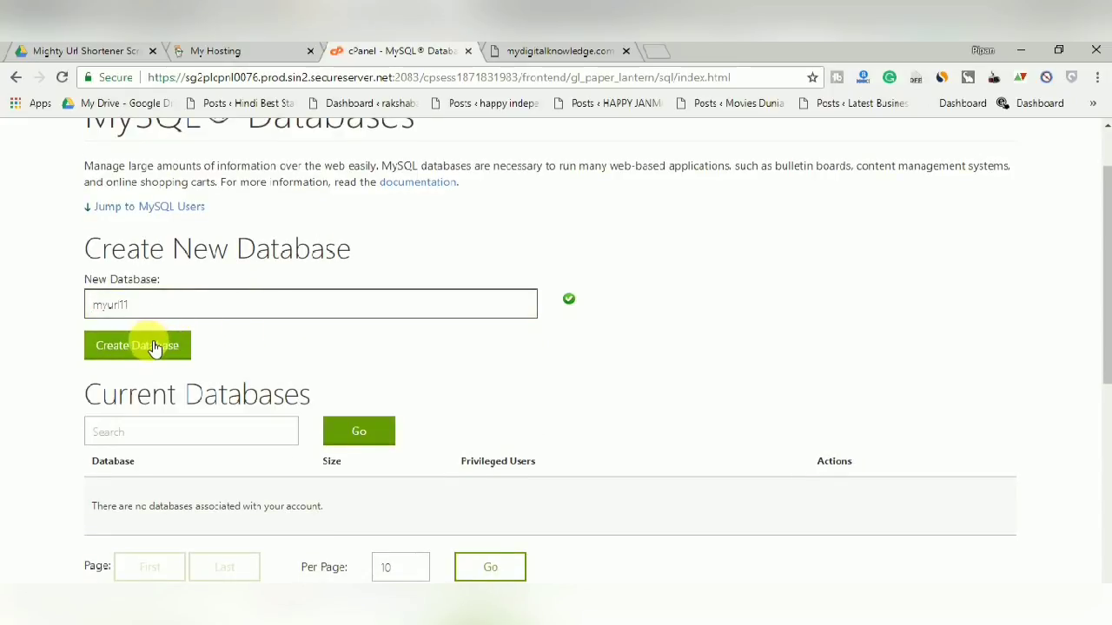
{"action": "left_click", "coordinate": [153, 346]}
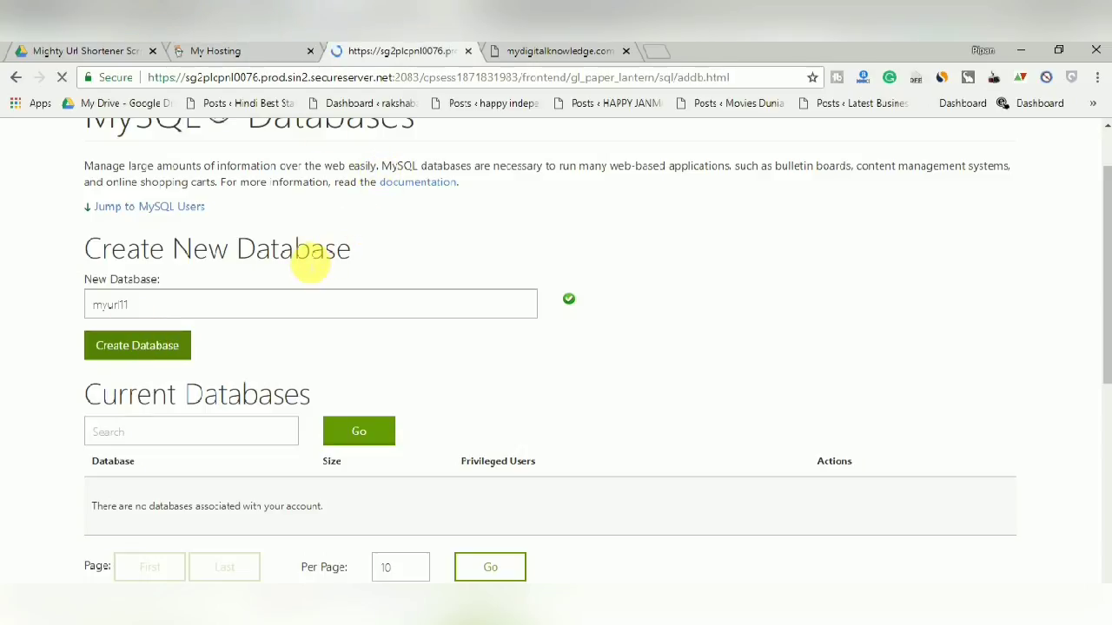
Copy the myurl11 name from the confirmation and return to the databases overview.
{"action": "left_click_drag", "start_coordinate": [227, 263], "coordinate": [267, 265]}
{"action": "right_click", "coordinate": [268, 264]}
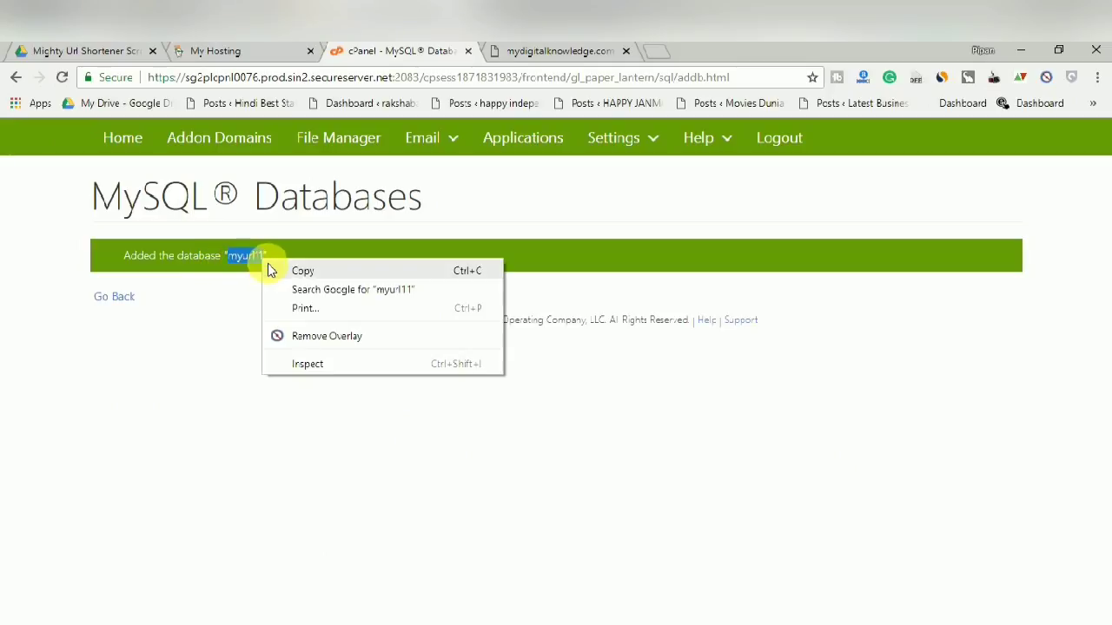
{"action": "left_click", "coordinate": [286, 272]}
{"action": "left_click", "coordinate": [115, 297]}
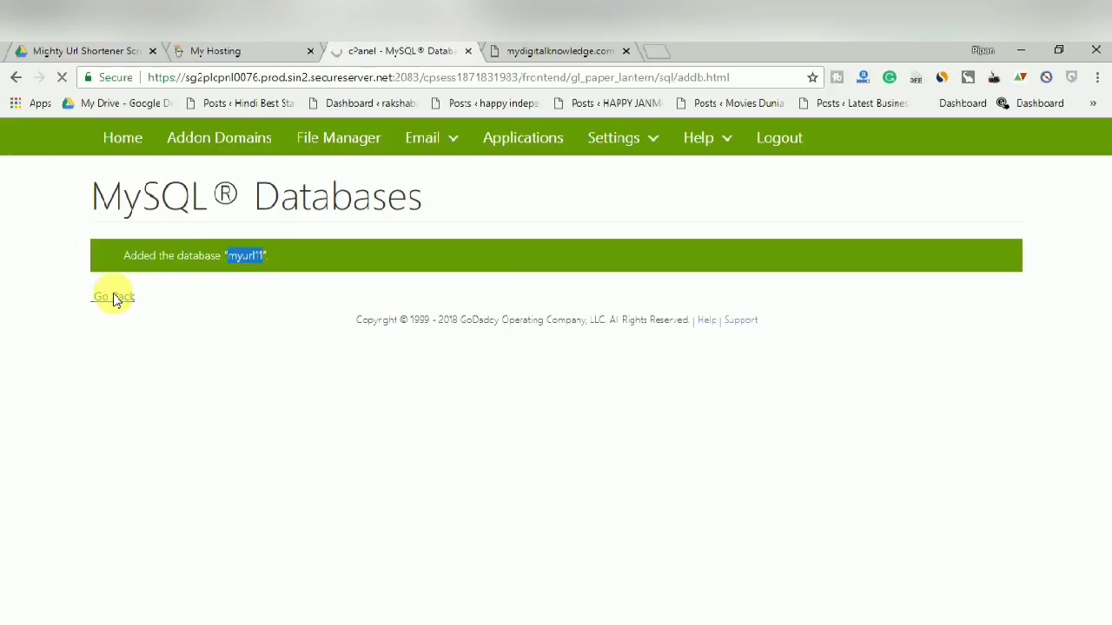
{"action": "left_click", "coordinate": [119, 300]}
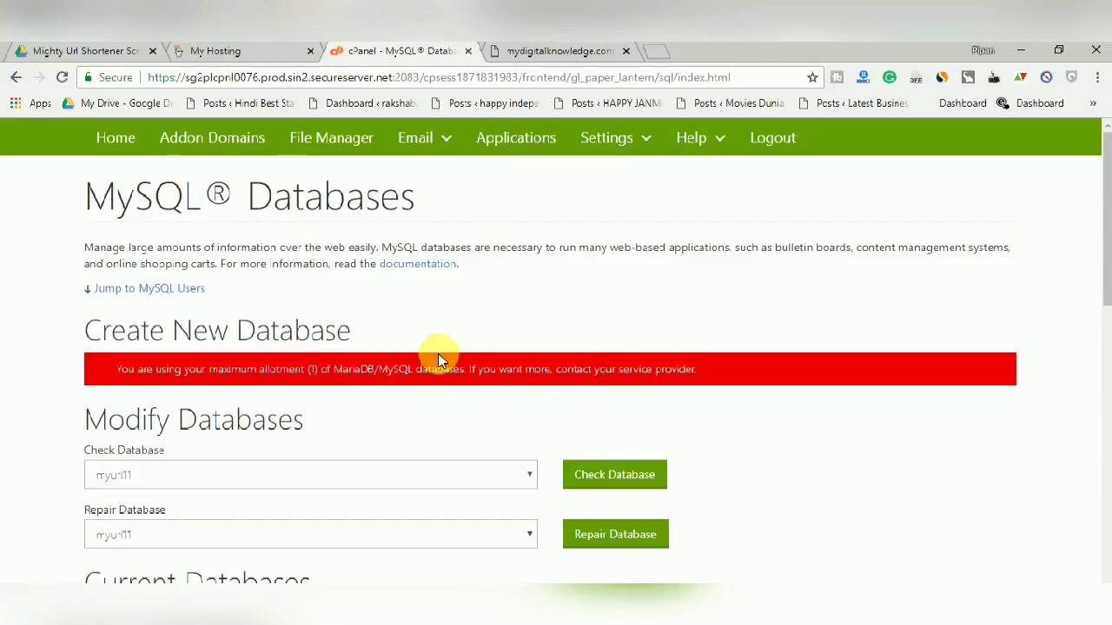
Create a MySQL user with a chosen username and confirmed password, declining Chrome's save-password offer.
{"action": "scroll", "coordinate": [434, 392], "scroll_direction": "down", "scroll_amount": 6}
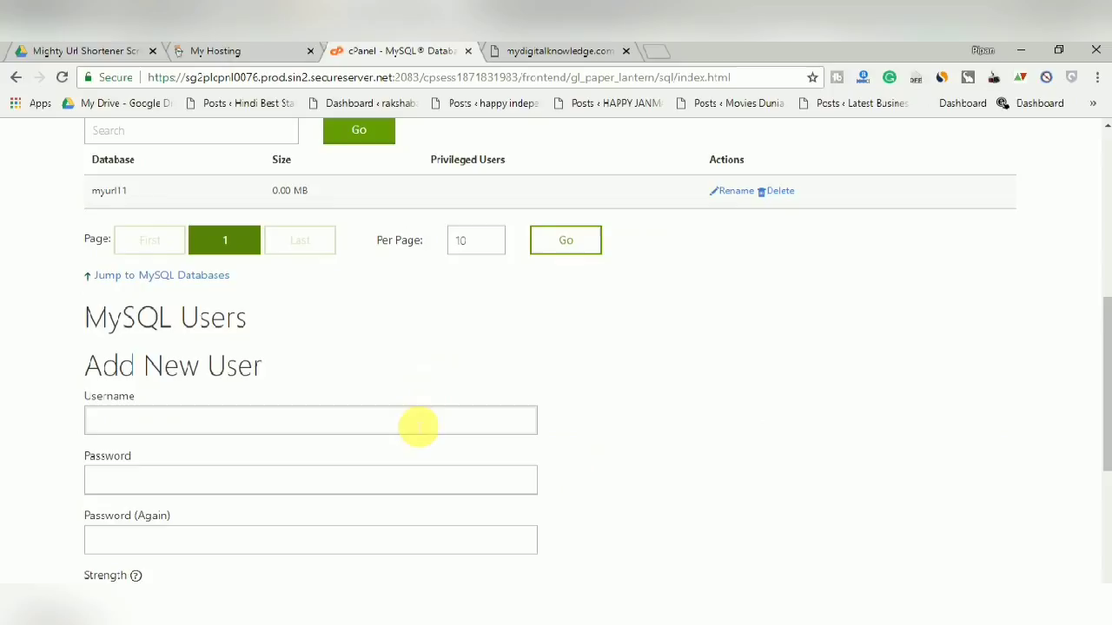
{"action": "left_click", "coordinate": [417, 425]}
{"action": "type", "text": "pip"}
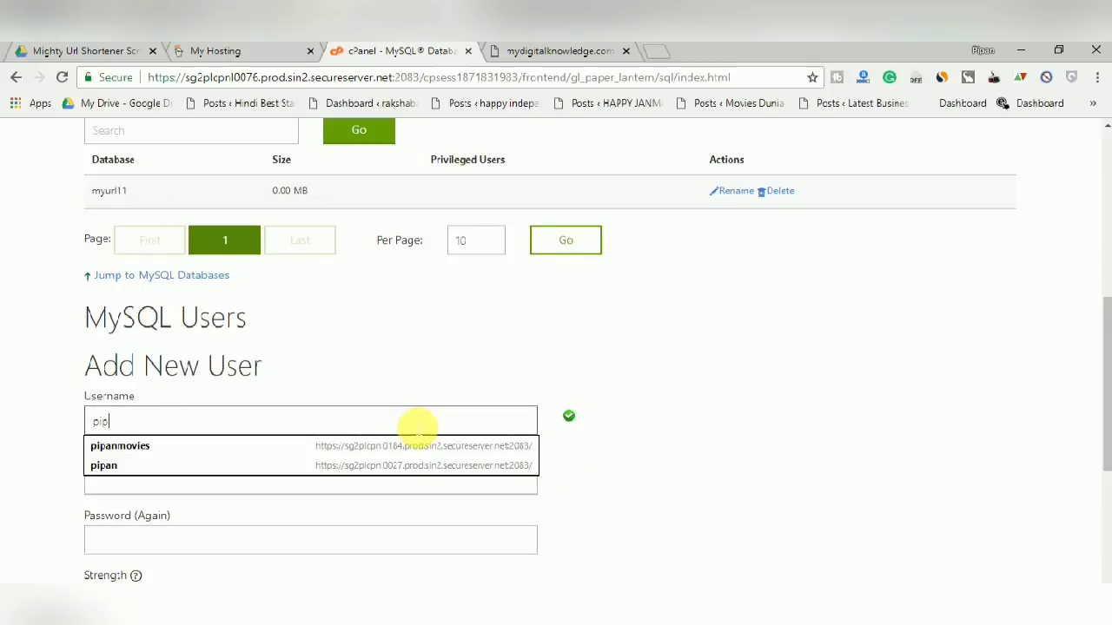
{"action": "type", "text": "anmyurl11"}
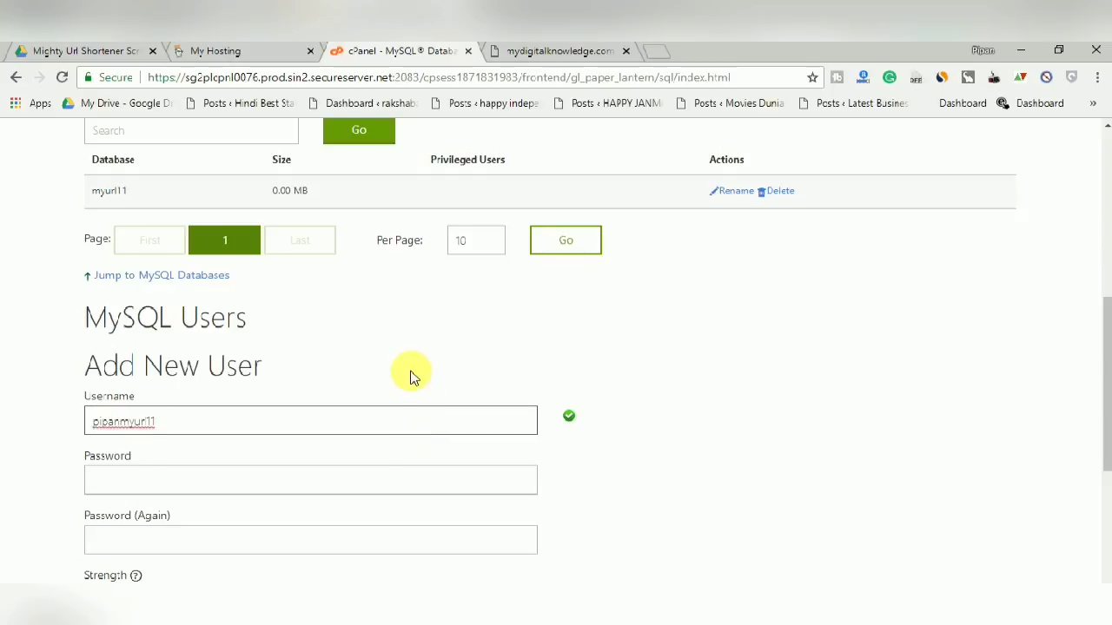
{"action": "scroll", "coordinate": [321, 330], "scroll_direction": "down", "scroll_amount": 2}
{"action": "left_click", "coordinate": [320, 322]}
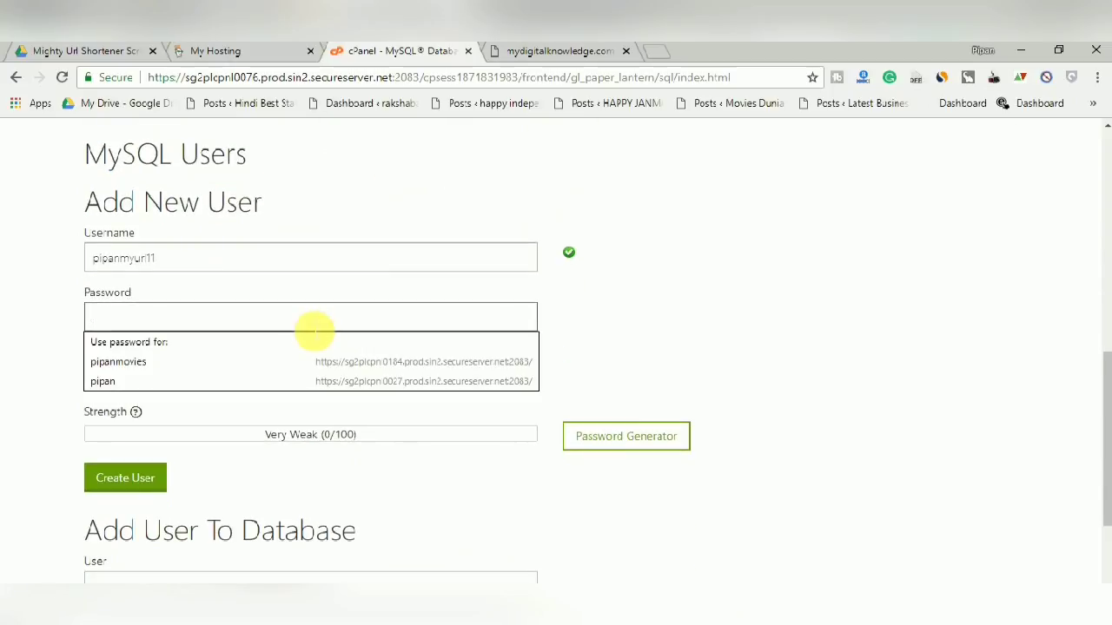
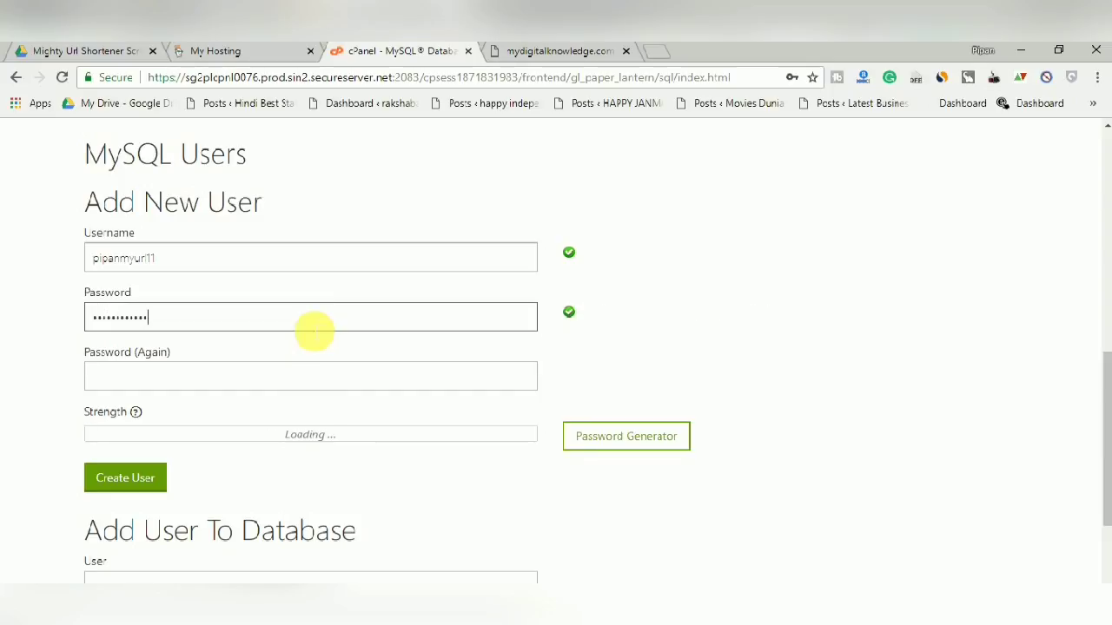
{"action": "left_click", "coordinate": [310, 375]}
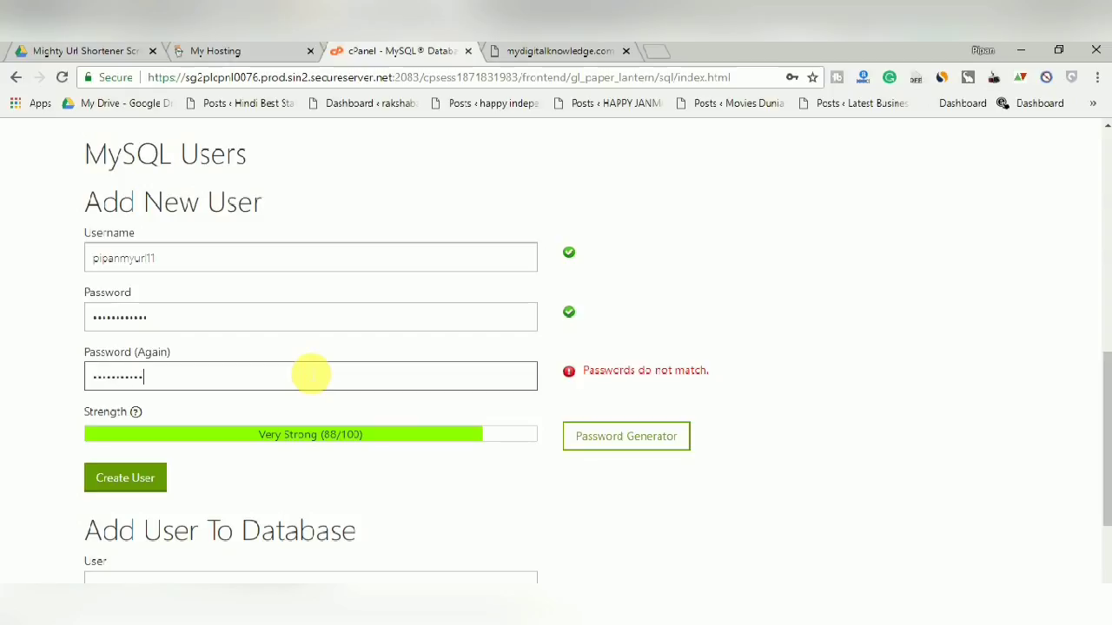
{"action": "scroll", "coordinate": [310, 375], "scroll_direction": "down", "scroll_amount": 1}
{"action": "left_click", "coordinate": [119, 382]}
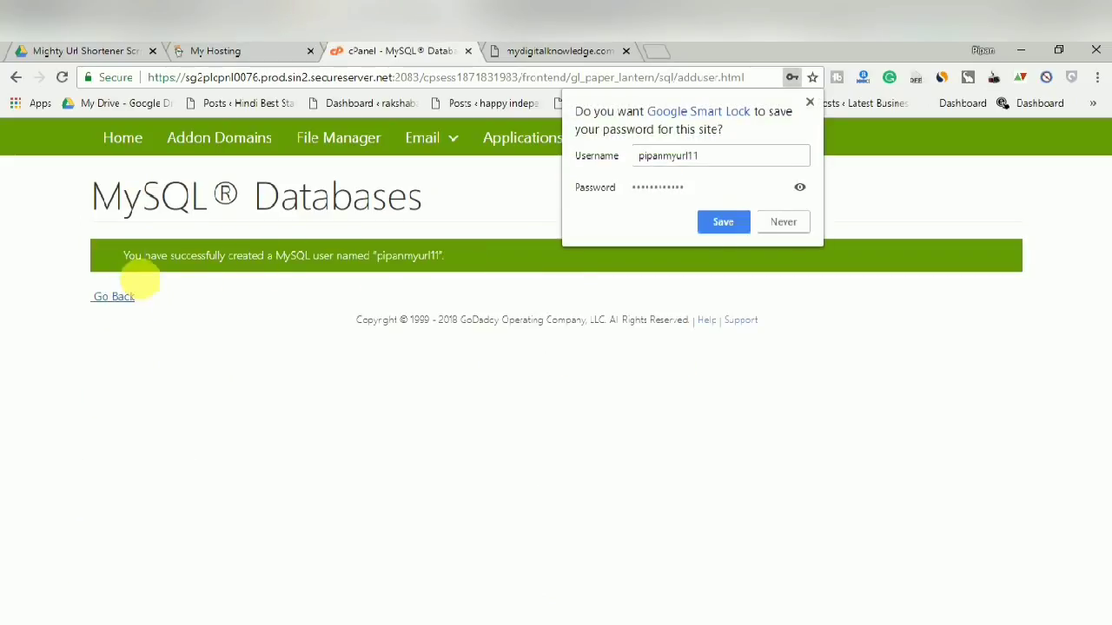
{"action": "left_click", "coordinate": [808, 103]}
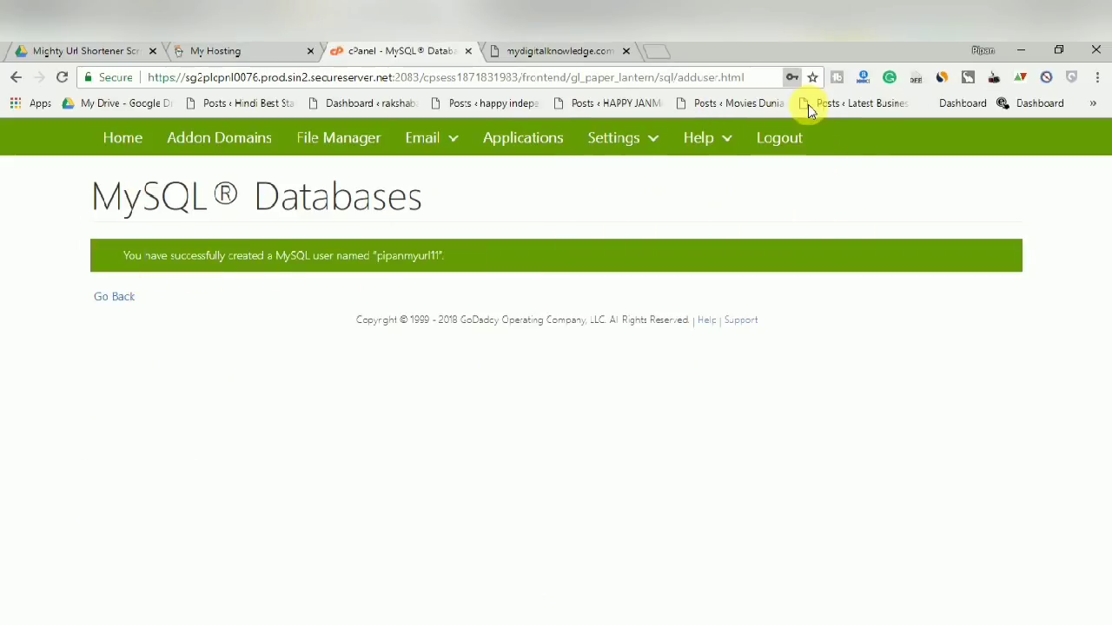
Add the new user to the myurl11 database with ALL PRIVILEGES.
{"action": "left_click", "coordinate": [111, 299]}
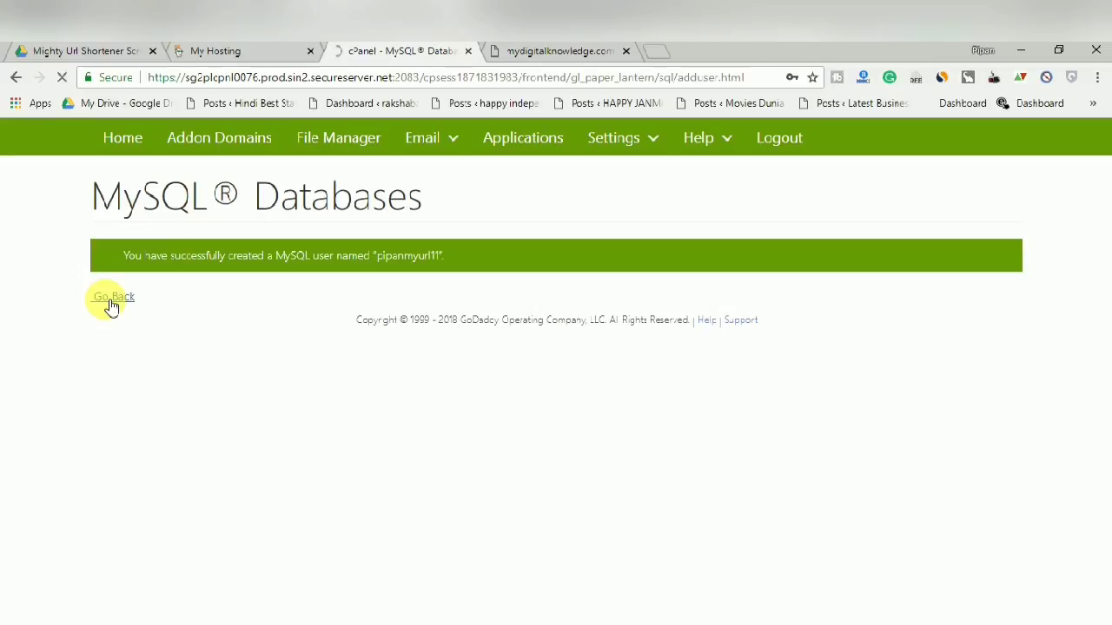
{"action": "scroll", "coordinate": [369, 346], "scroll_direction": "down", "scroll_amount": 15}
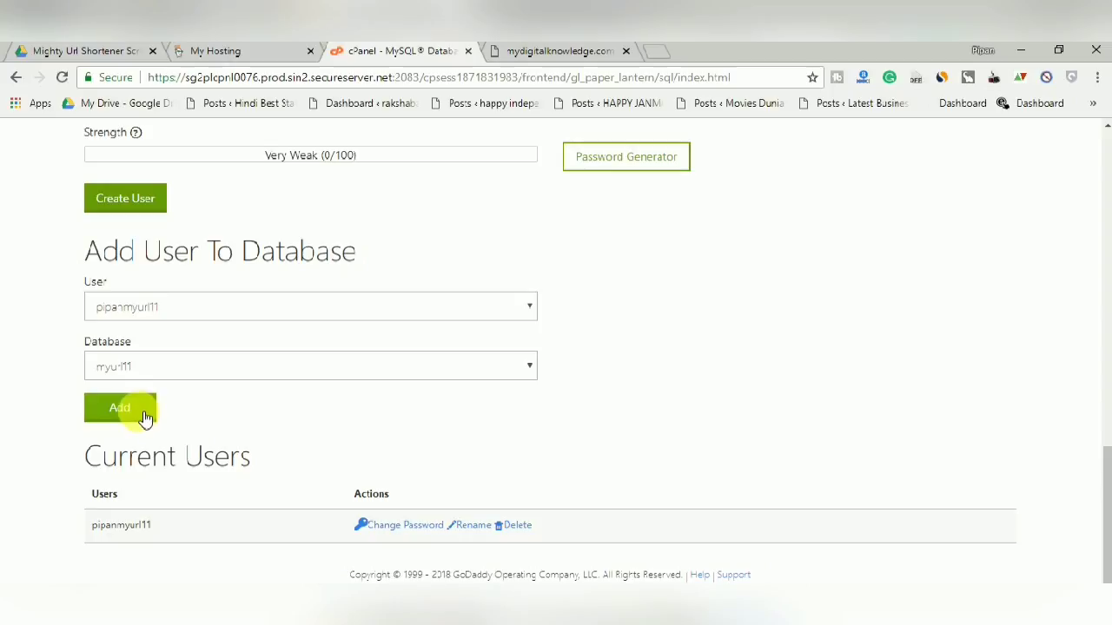
{"action": "left_click", "coordinate": [143, 414]}
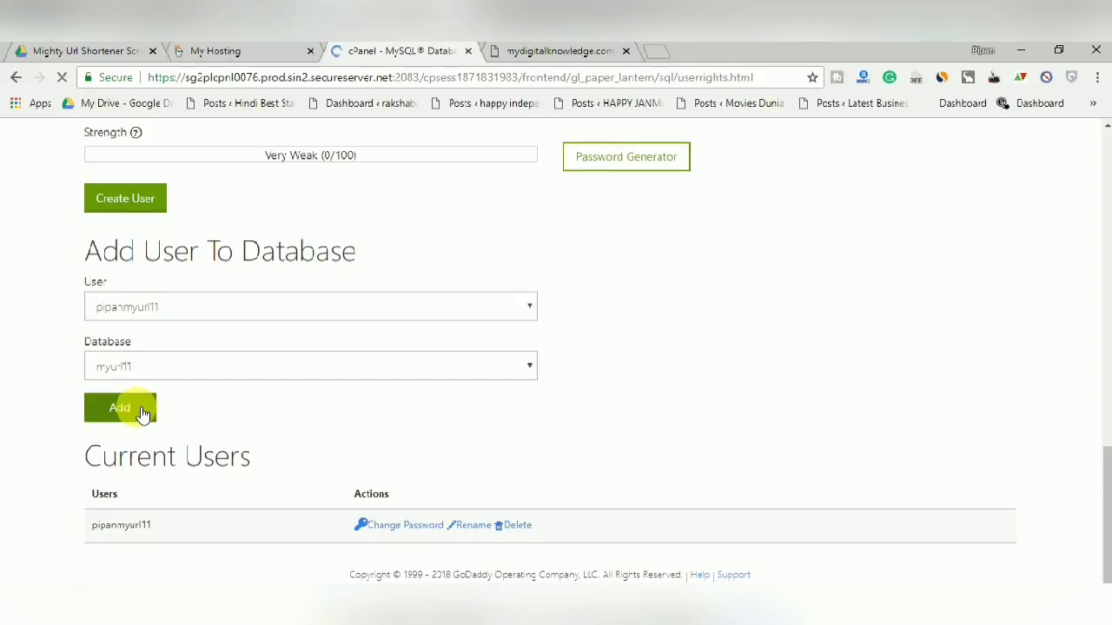
{"action": "left_click", "coordinate": [99, 352]}
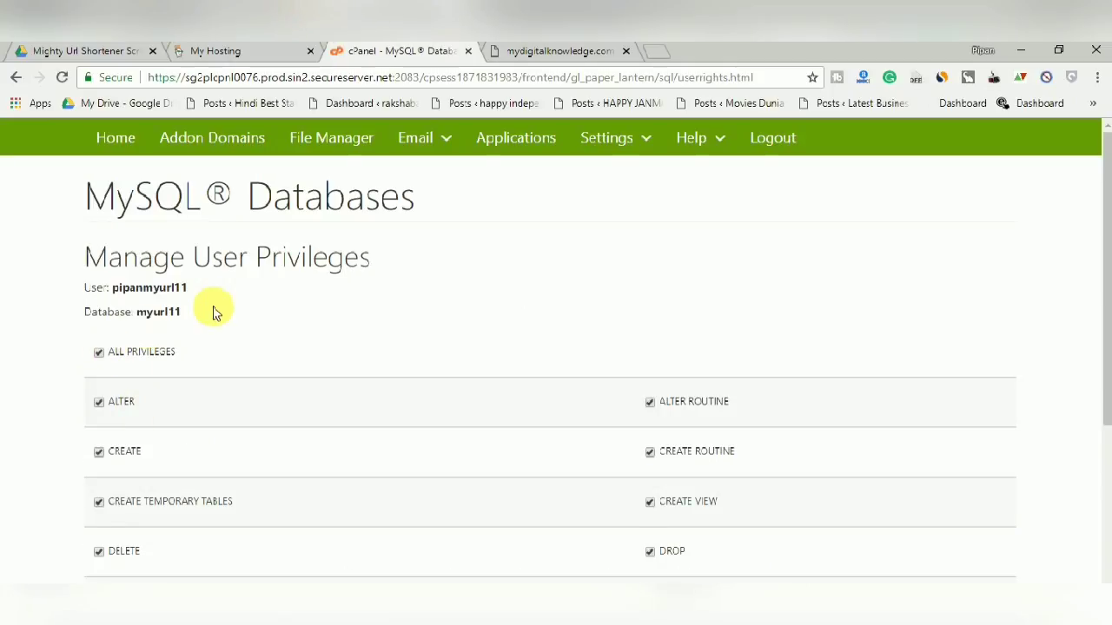
{"action": "scroll", "coordinate": [218, 304], "scroll_direction": "down", "scroll_amount": 4}
{"action": "left_click", "coordinate": [155, 516]}
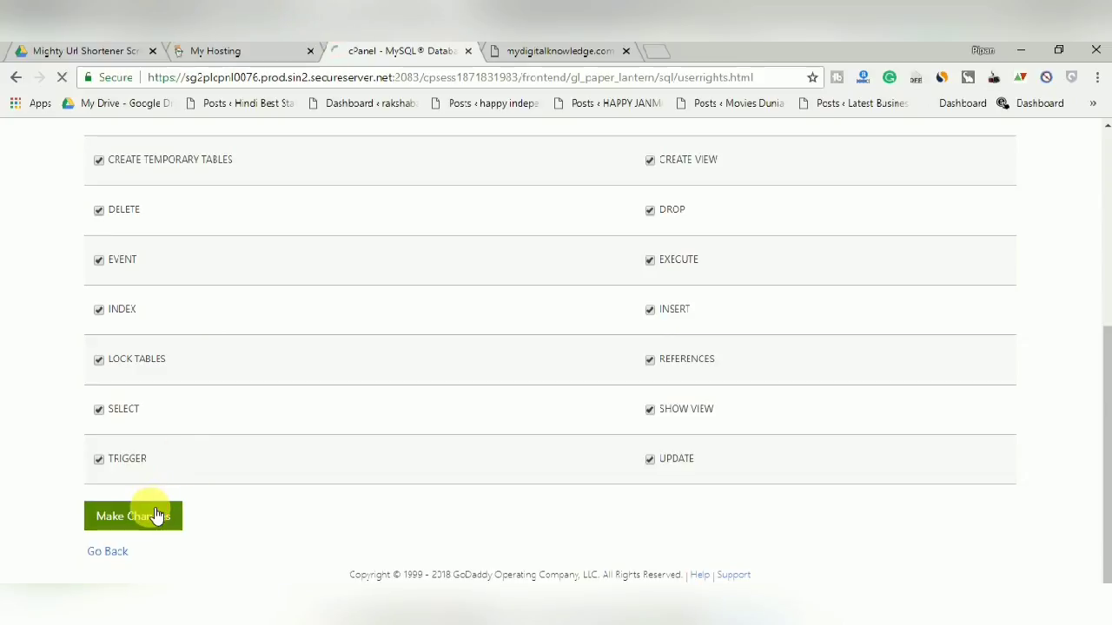
{"action": "left_click", "coordinate": [121, 344]}
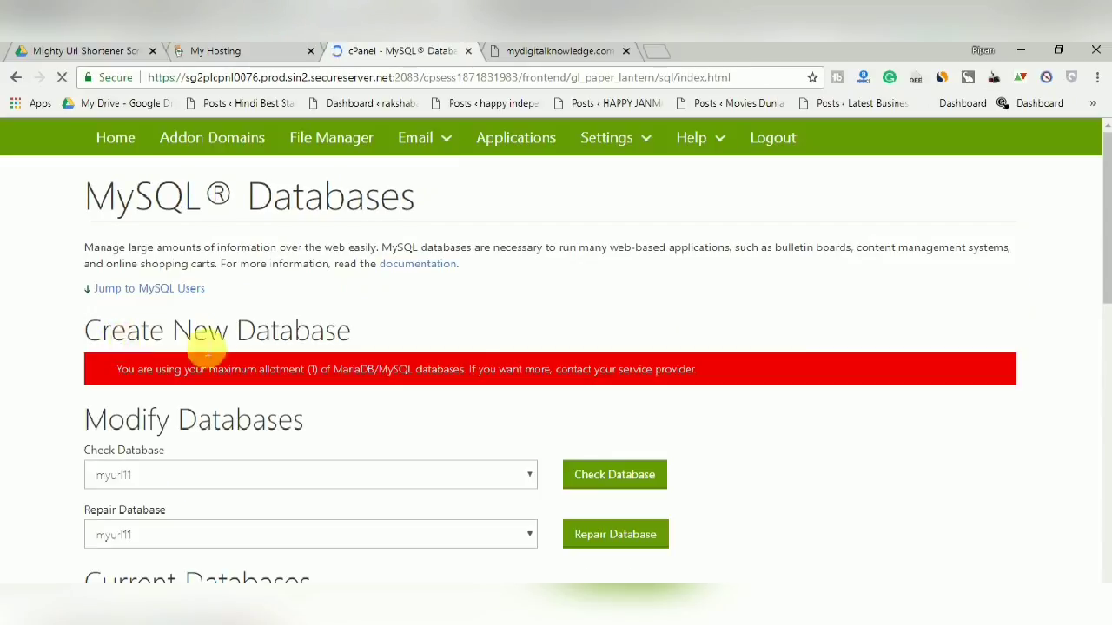
Scroll the MySQL Databases page to check the user listed as privileged on myurl11.
{"action": "scroll", "coordinate": [224, 357], "scroll_direction": "down", "scroll_amount": 10}
{"action": "left_click_drag", "start_coordinate": [105, 525], "coordinate": [146, 533]}
{"action": "scroll", "coordinate": [174, 504], "scroll_direction": "up", "scroll_amount": 15}
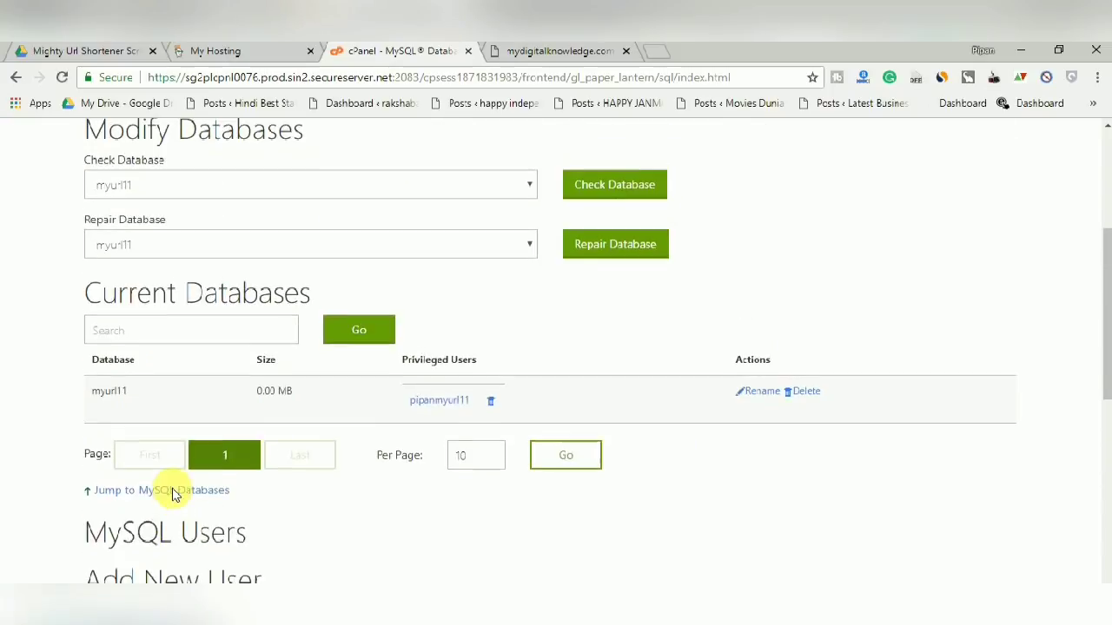
{"action": "scroll", "coordinate": [215, 279], "scroll_direction": "up", "scroll_amount": 1}
{"action": "scroll", "coordinate": [216, 286], "scroll_direction": "down", "scroll_amount": 3}
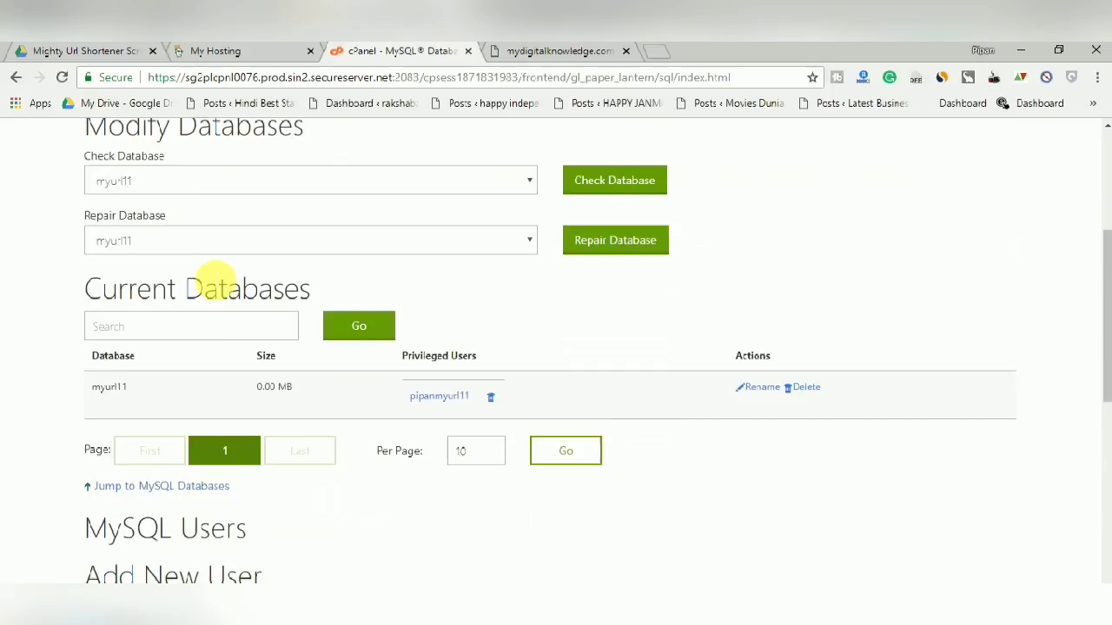
{"action": "scroll", "coordinate": [167, 380], "scroll_direction": "up", "scroll_amount": 3}
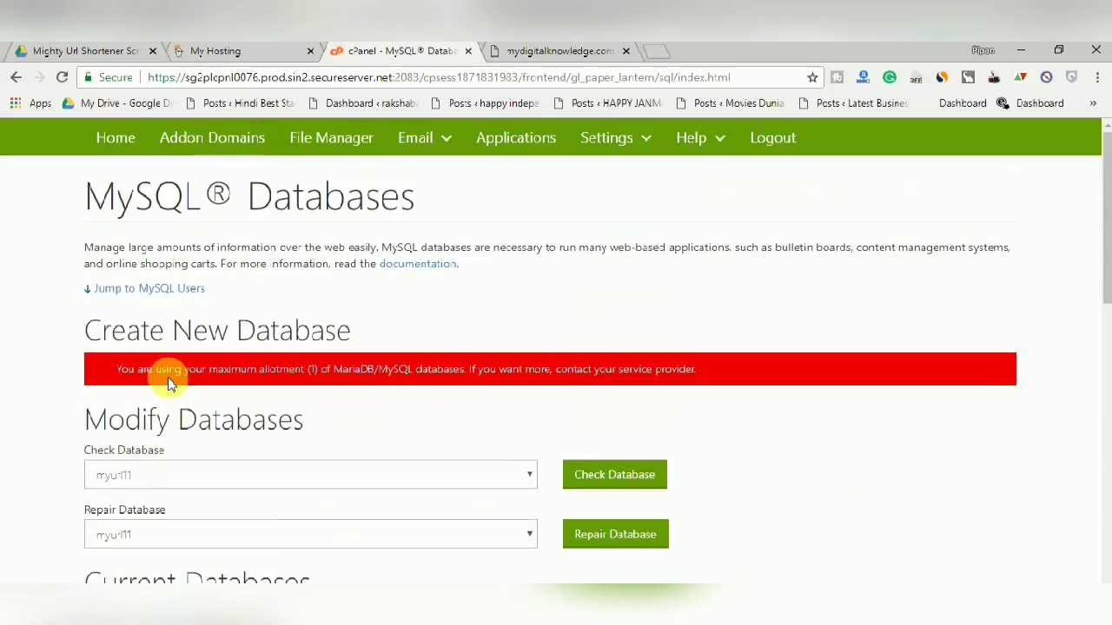
Reload the website to show the installer's Installation: Welcome page and copy its heading for Notepad.
{"action": "left_click", "coordinate": [514, 51]}
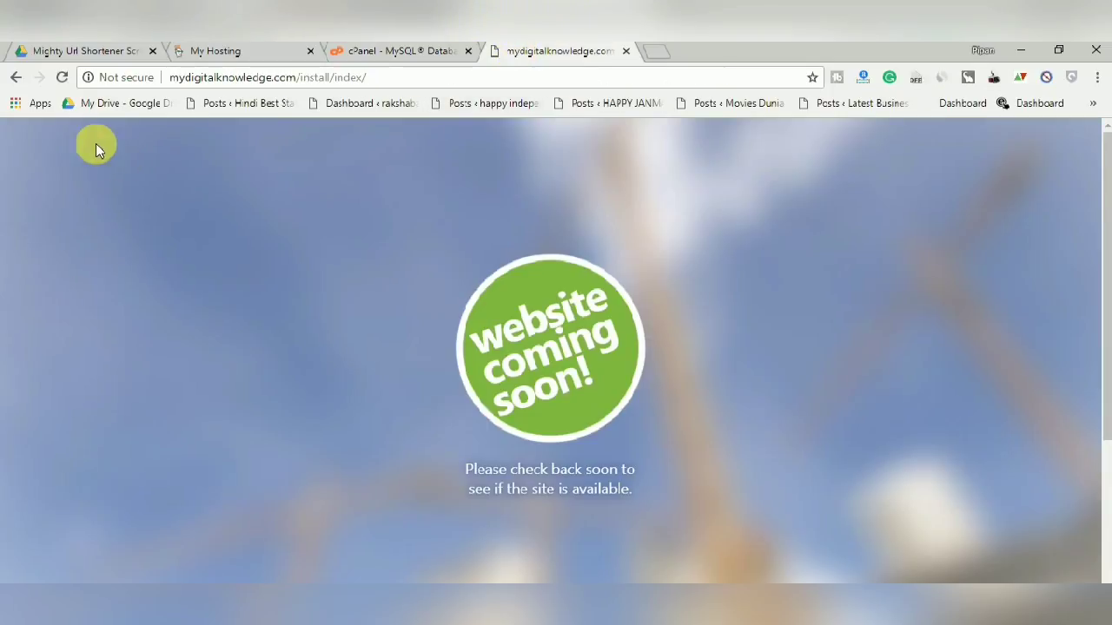
{"action": "left_click", "coordinate": [62, 77]}
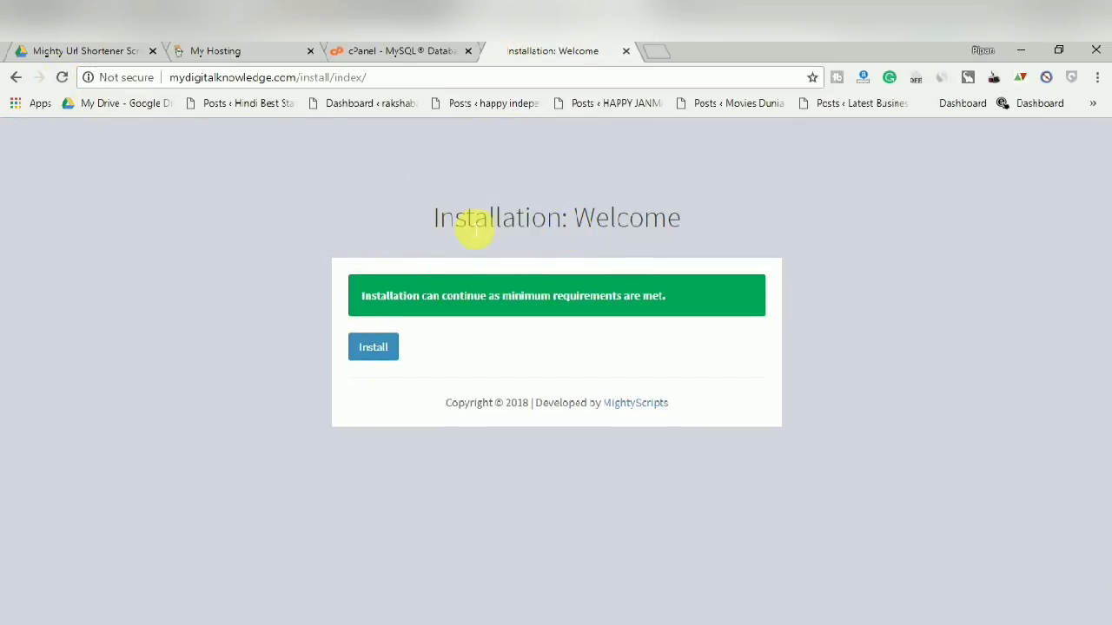
{"action": "left_click_drag", "start_coordinate": [434, 221], "coordinate": [718, 214]}
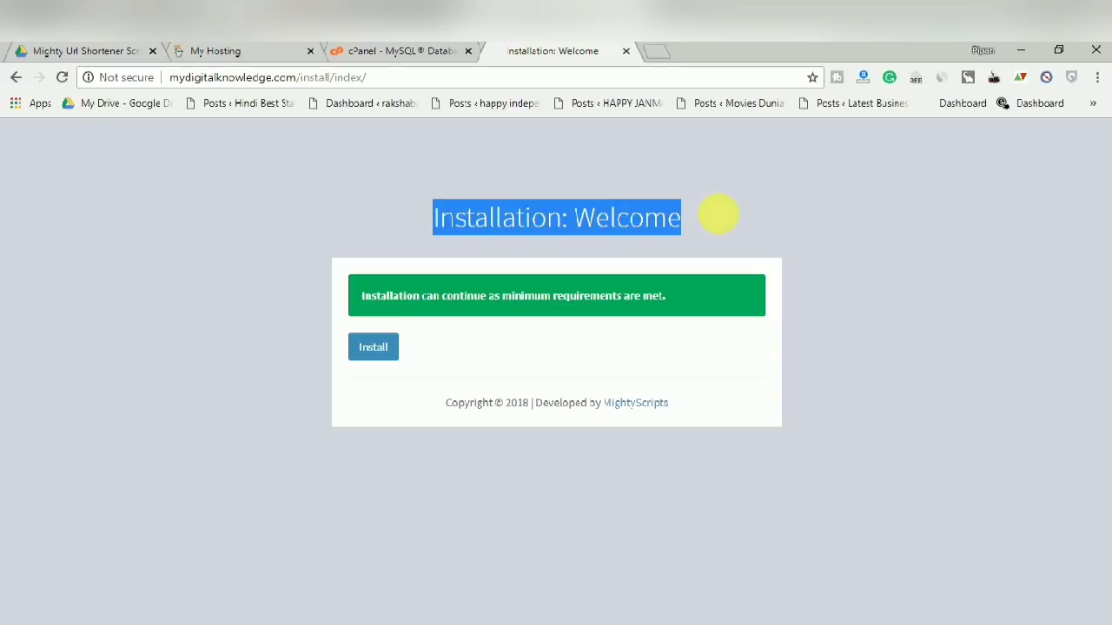
{"action": "right_click", "coordinate": [496, 221]}
{"action": "left_click", "coordinate": [508, 232]}
{"action": "key", "text": "alt+Tab"}
Write step 12 in Notepad: 'After creating database, Installation option will come'.
{"action": "type", "text": "A"}
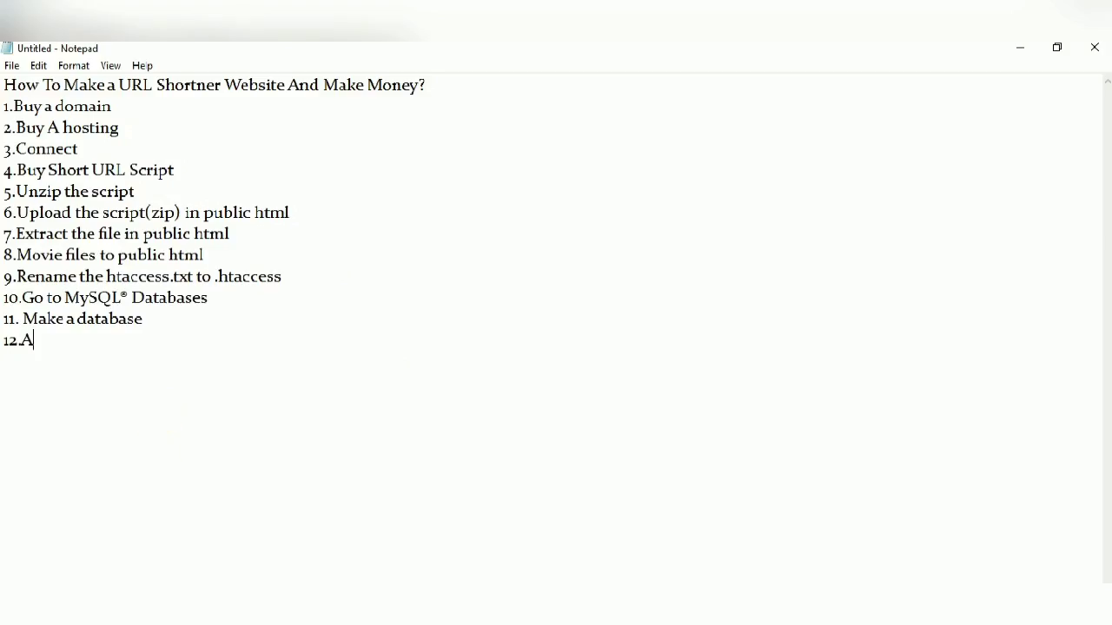
{"action": "type", "text": "fter creating database the"}
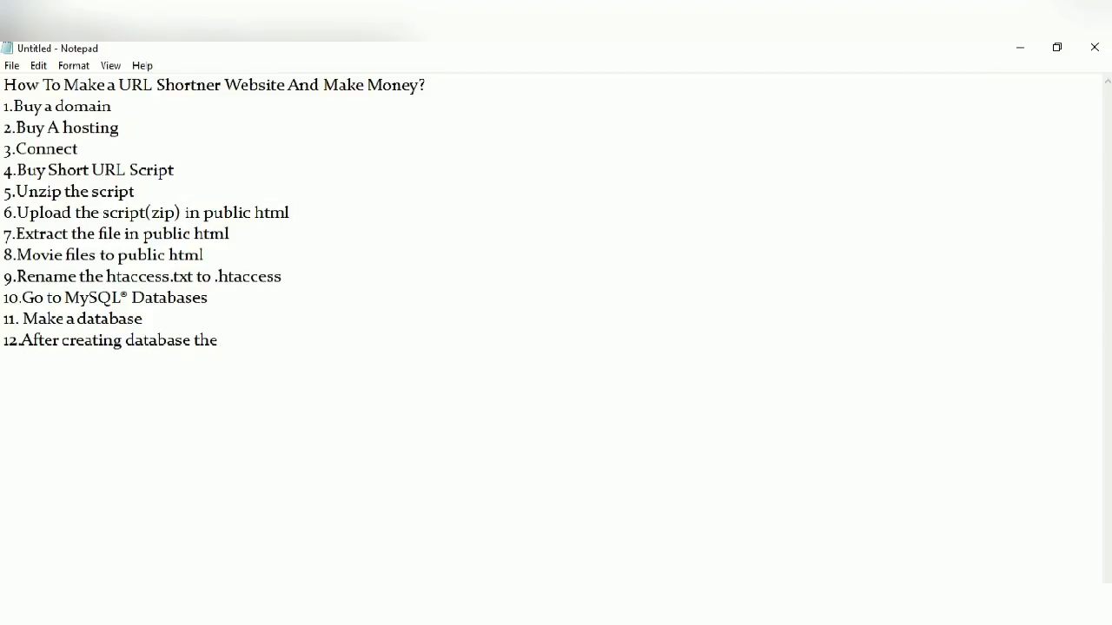
{"action": "key", "text": "ctrl+v"}
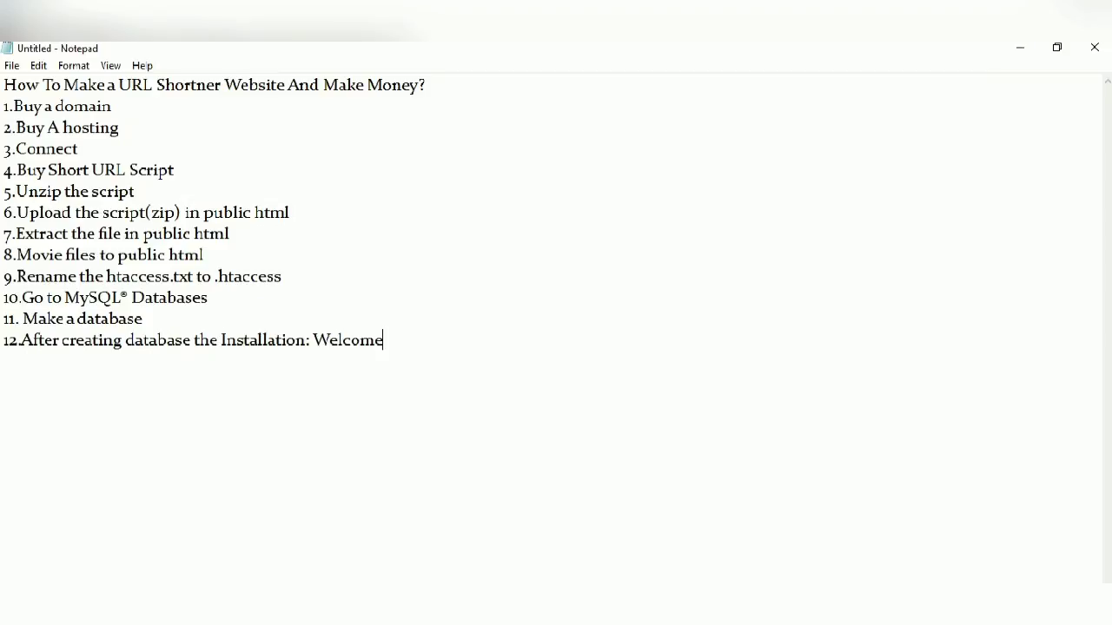
{"action": "left_click_drag", "start_coordinate": [308, 348], "coordinate": [471, 367]}
{"action": "key", "text": "BackSpace"}
{"action": "type", "text": "option will come"}
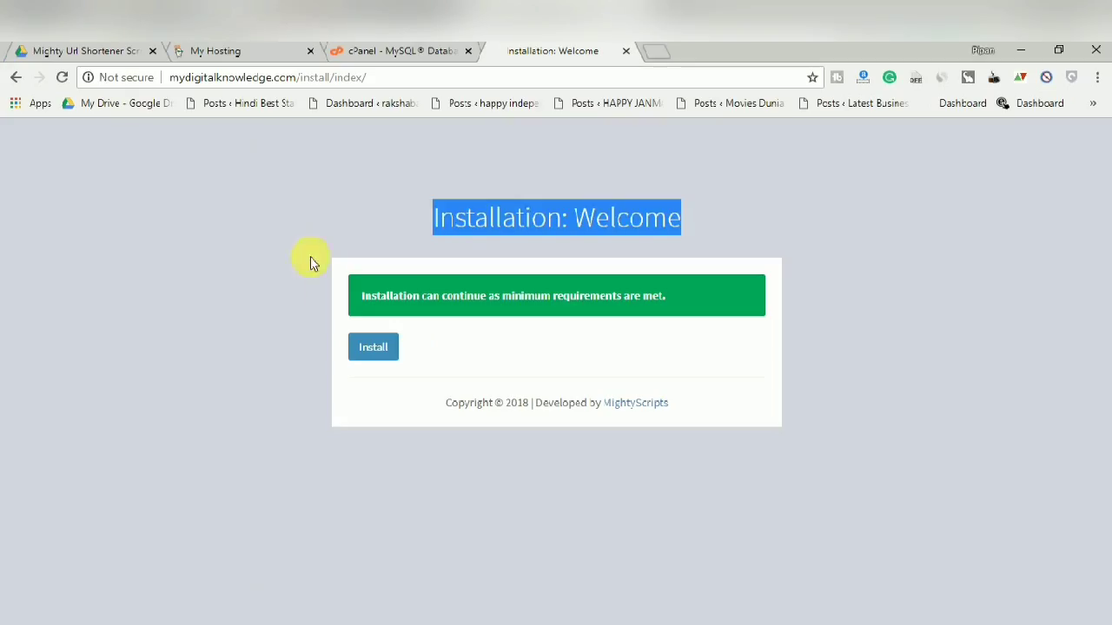
{"action": "left_click", "coordinate": [634, 484]}
Start the installation and clear the autofilled database username and password.
{"action": "left_click", "coordinate": [372, 351]}
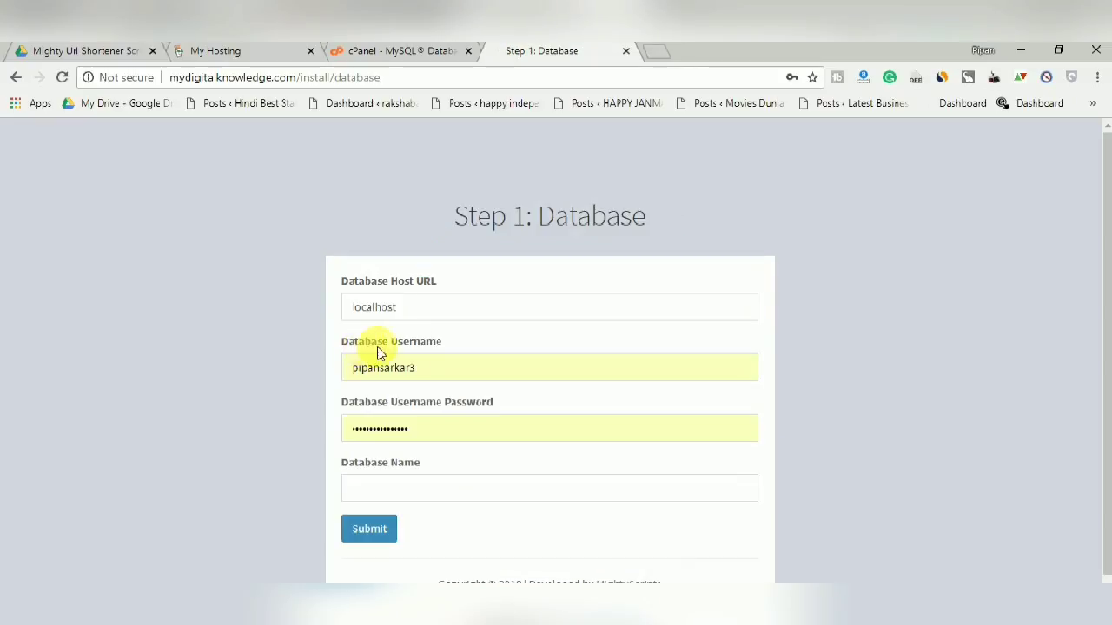
{"action": "left_click", "coordinate": [439, 363]}
{"action": "left_click_drag", "start_coordinate": [442, 367], "coordinate": [321, 369]}
{"action": "key", "text": "BackSpace"}
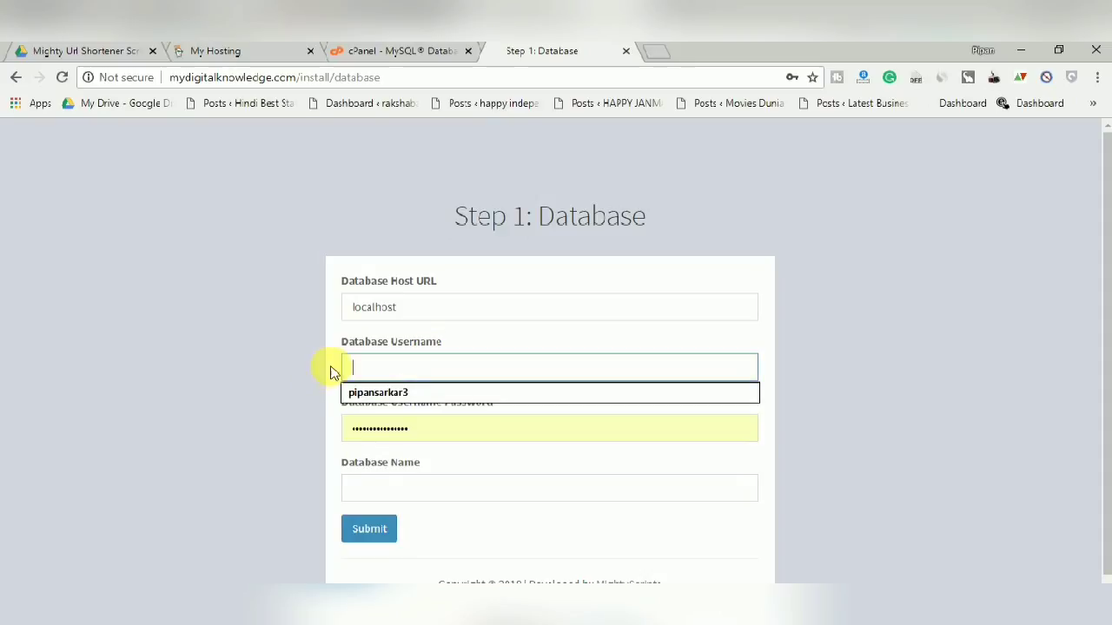
{"action": "left_click_drag", "start_coordinate": [423, 434], "coordinate": [218, 426]}
{"action": "key", "text": "BackSpace"}
{"action": "left_click", "coordinate": [318, 297]}
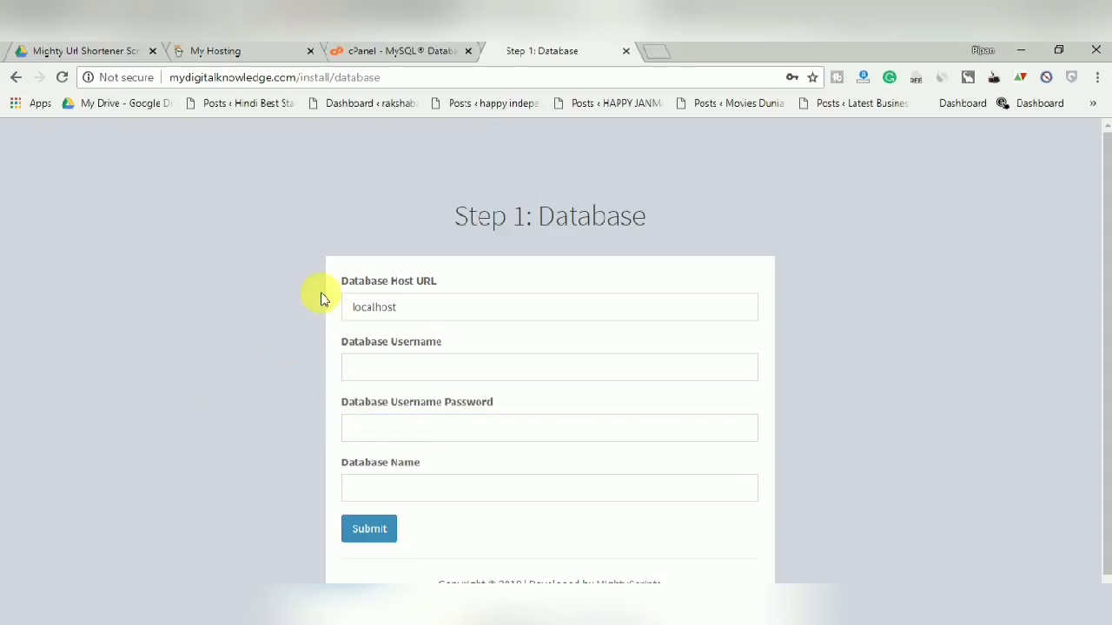
Copy the database user name from cPanel's Current Users into the Database Username field.
{"action": "left_click", "coordinate": [374, 52]}
{"action": "scroll", "coordinate": [333, 323], "scroll_direction": "down", "scroll_amount": 5}
{"action": "scroll", "coordinate": [512, 168], "scroll_direction": "up", "scroll_amount": 2}
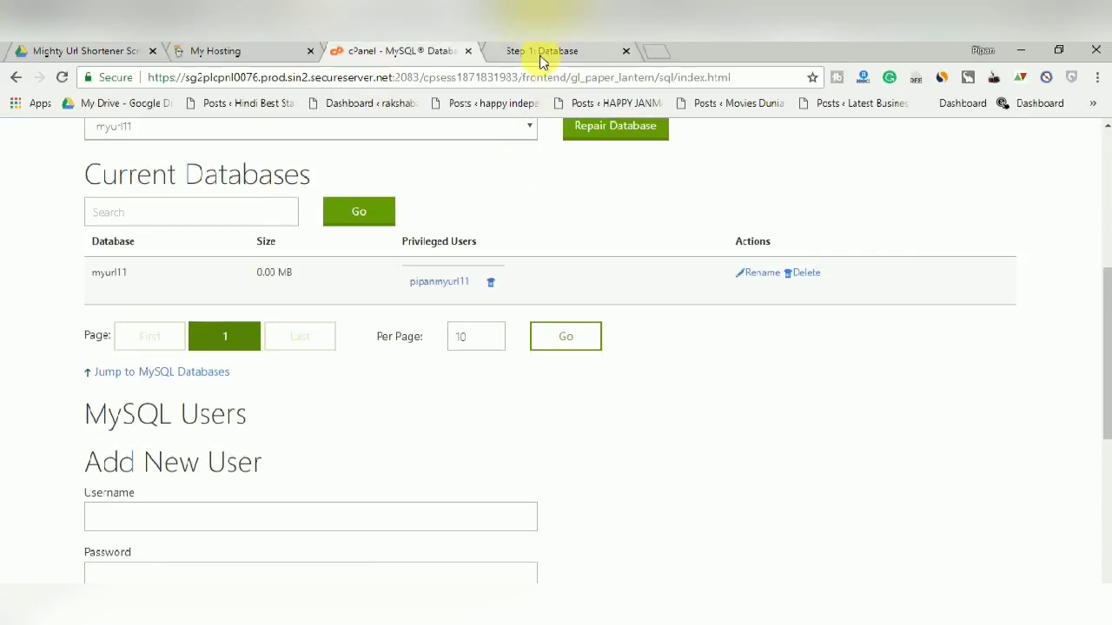
{"action": "left_click", "coordinate": [541, 52]}
{"action": "left_click", "coordinate": [422, 367]}
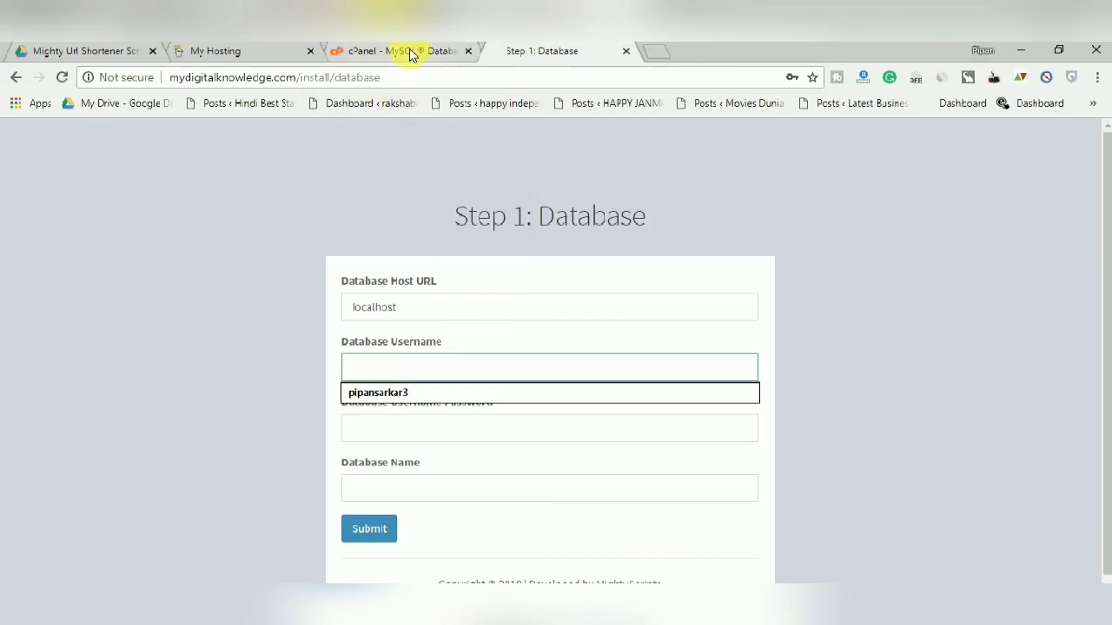
{"action": "left_click", "coordinate": [400, 50]}
{"action": "scroll", "coordinate": [272, 370], "scroll_direction": "up", "scroll_amount": 5}
{"action": "scroll", "coordinate": [272, 370], "scroll_direction": "down", "scroll_amount": 6}
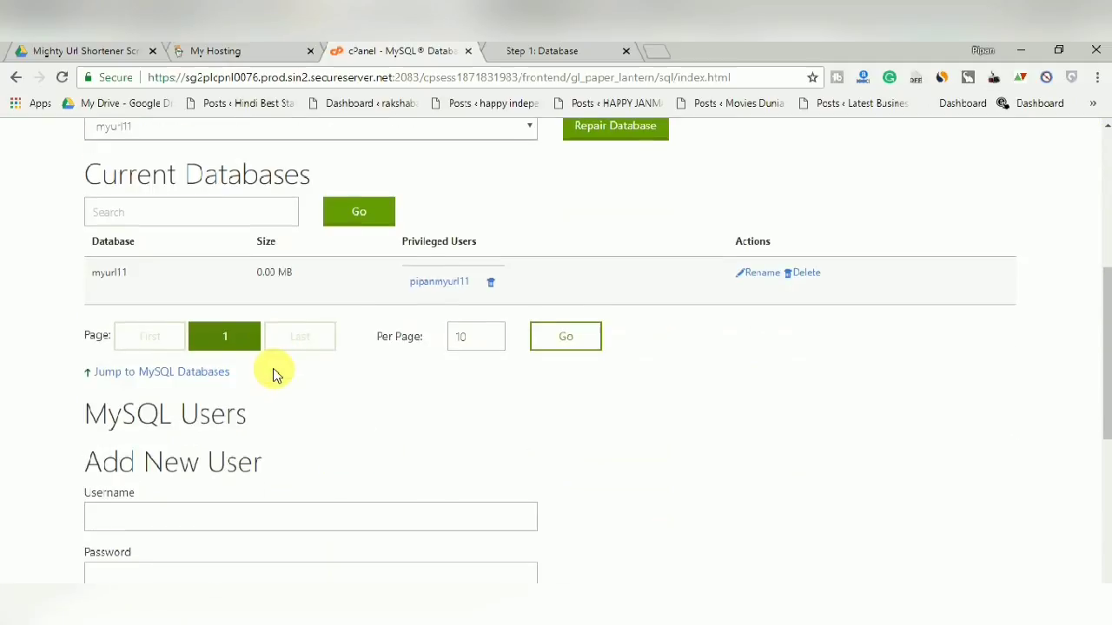
{"action": "scroll", "coordinate": [273, 375], "scroll_direction": "down", "scroll_amount": 5}
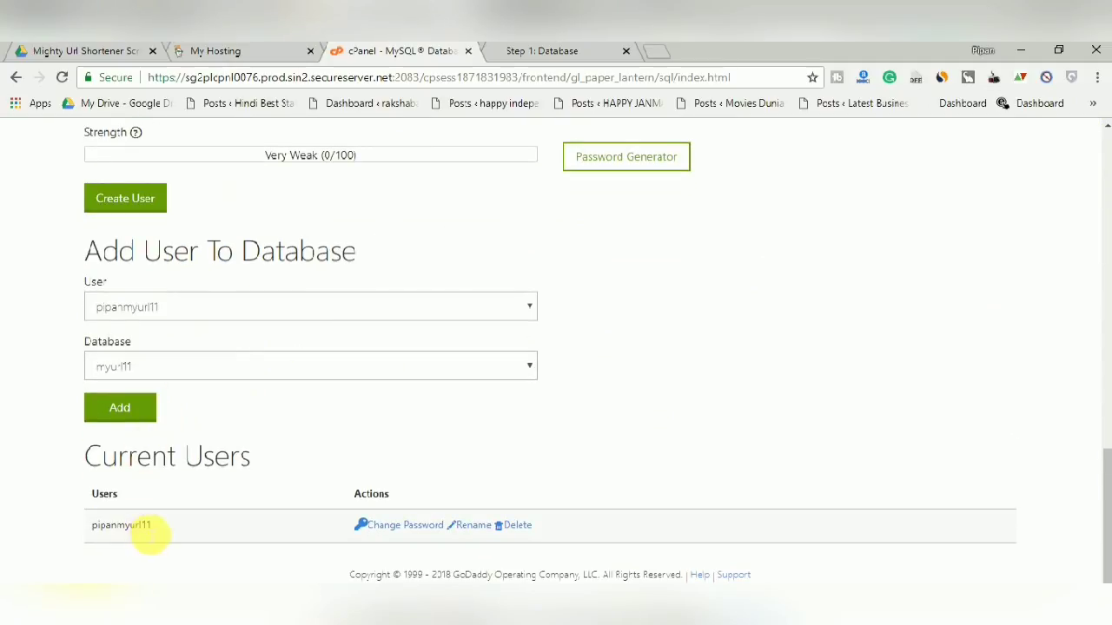
{"action": "left_click_drag", "start_coordinate": [153, 532], "coordinate": [94, 526]}
{"action": "right_click", "coordinate": [97, 526]}
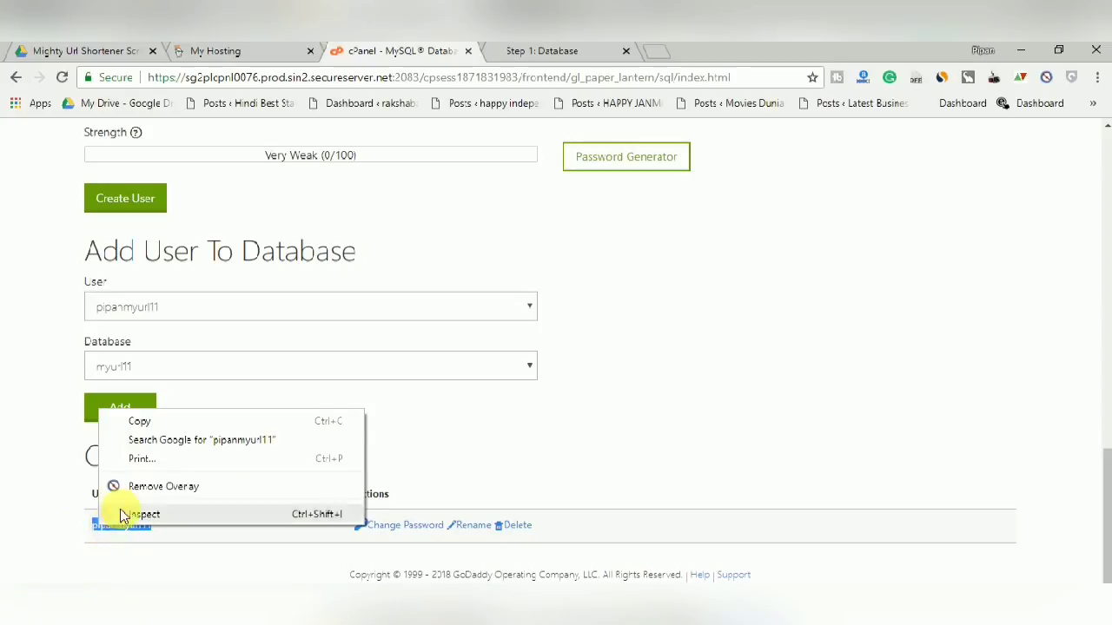
{"action": "left_click", "coordinate": [141, 422]}
{"action": "left_click", "coordinate": [538, 52]}
{"action": "key", "text": "ctrl+v"}
Enter the database password and paste the database name myurl11 copied from cPanel.
{"action": "left_click", "coordinate": [390, 427]}
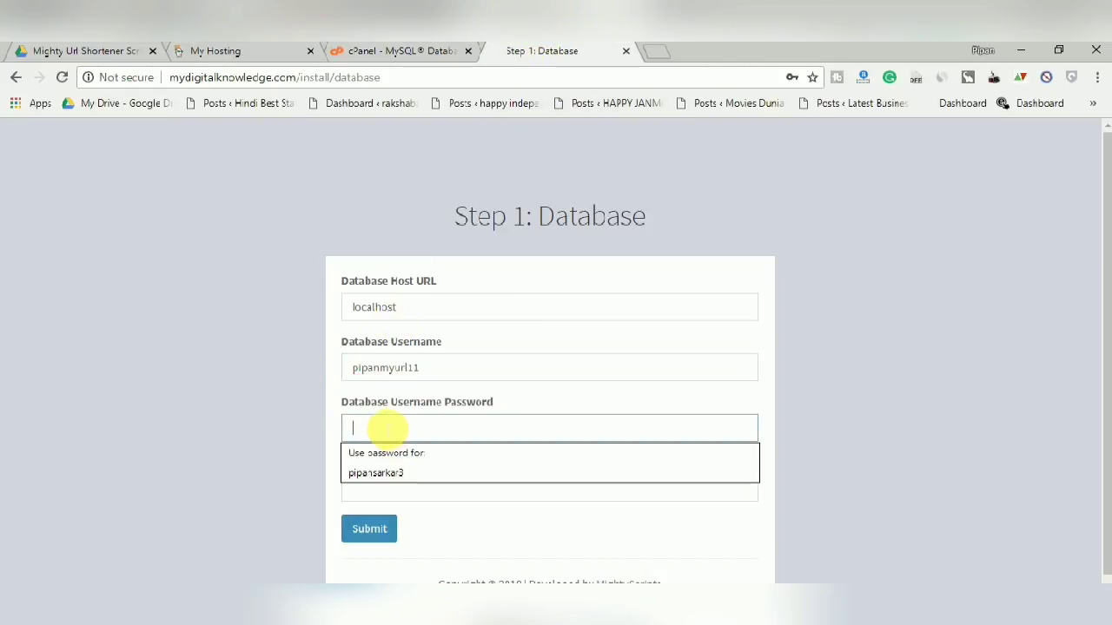
{"action": "type", "text": "p"}
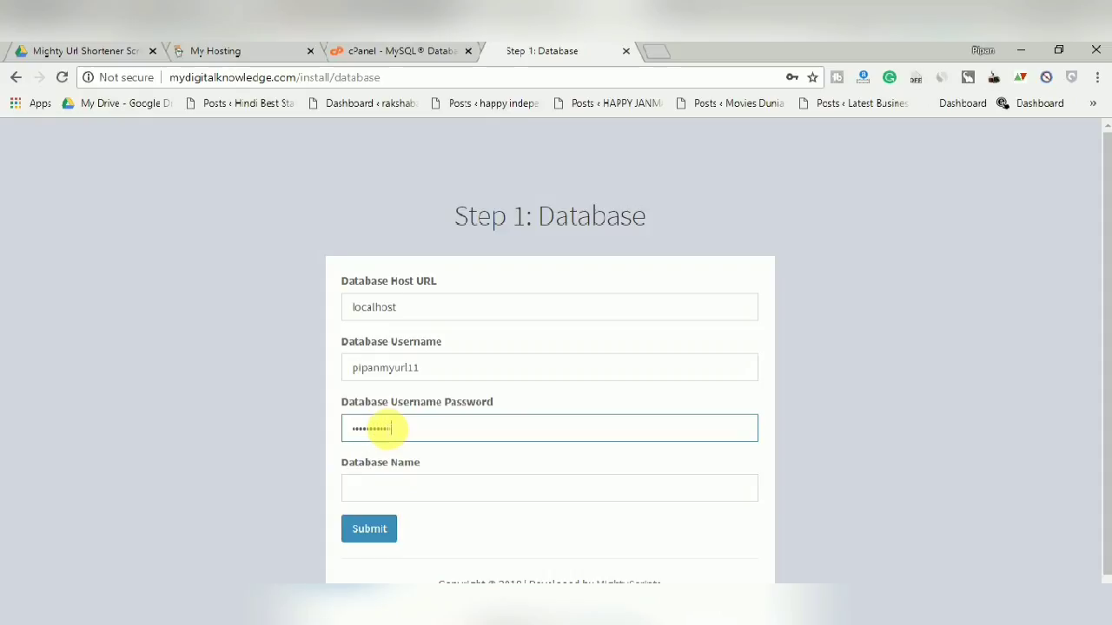
{"action": "left_click", "coordinate": [382, 50]}
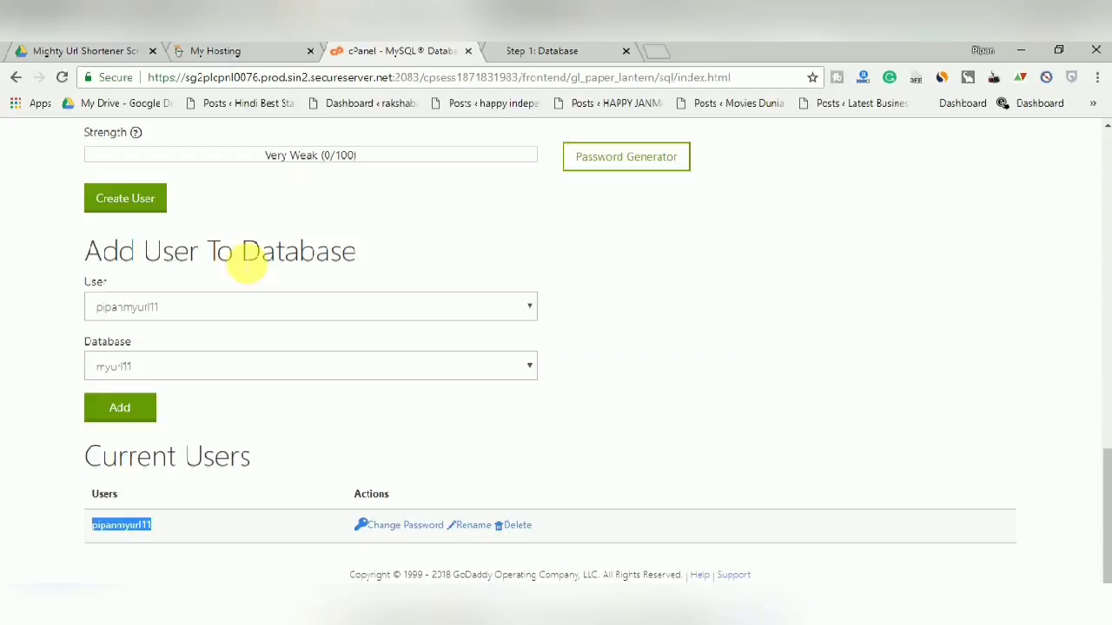
{"action": "scroll", "coordinate": [248, 266], "scroll_direction": "up", "scroll_amount": 5}
{"action": "scroll", "coordinate": [173, 330], "scroll_direction": "up", "scroll_amount": 2}
{"action": "left_click_drag", "start_coordinate": [130, 308], "coordinate": [92, 309]}
{"action": "right_click", "coordinate": [93, 311]}
{"action": "left_click", "coordinate": [117, 315]}
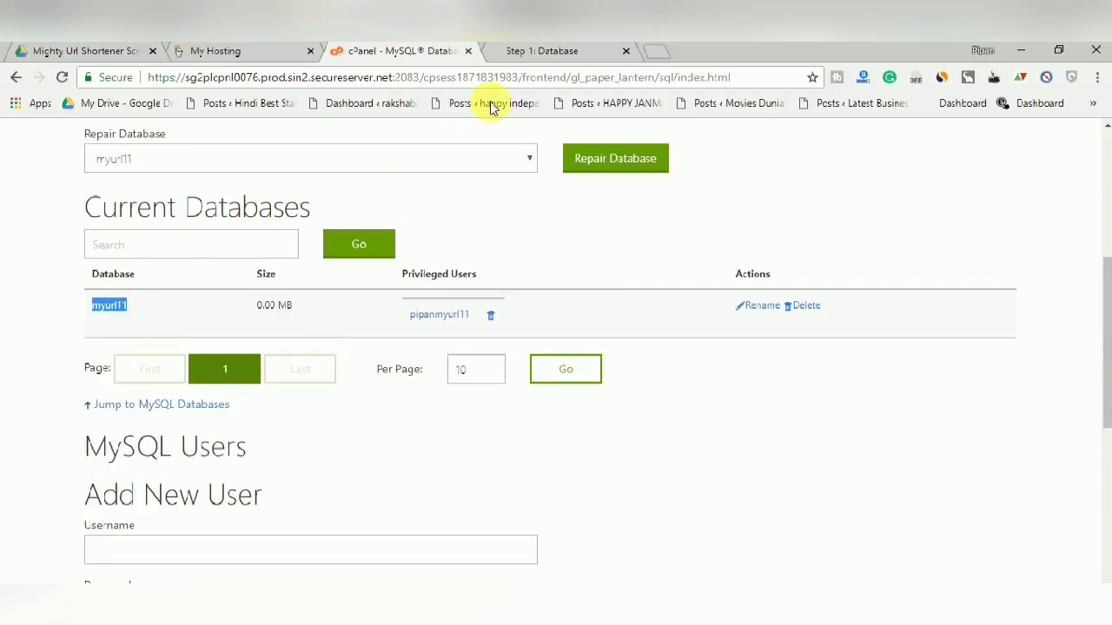
{"action": "left_click", "coordinate": [525, 54]}
{"action": "left_click", "coordinate": [421, 488]}
{"action": "key", "text": "ctrl+v"}
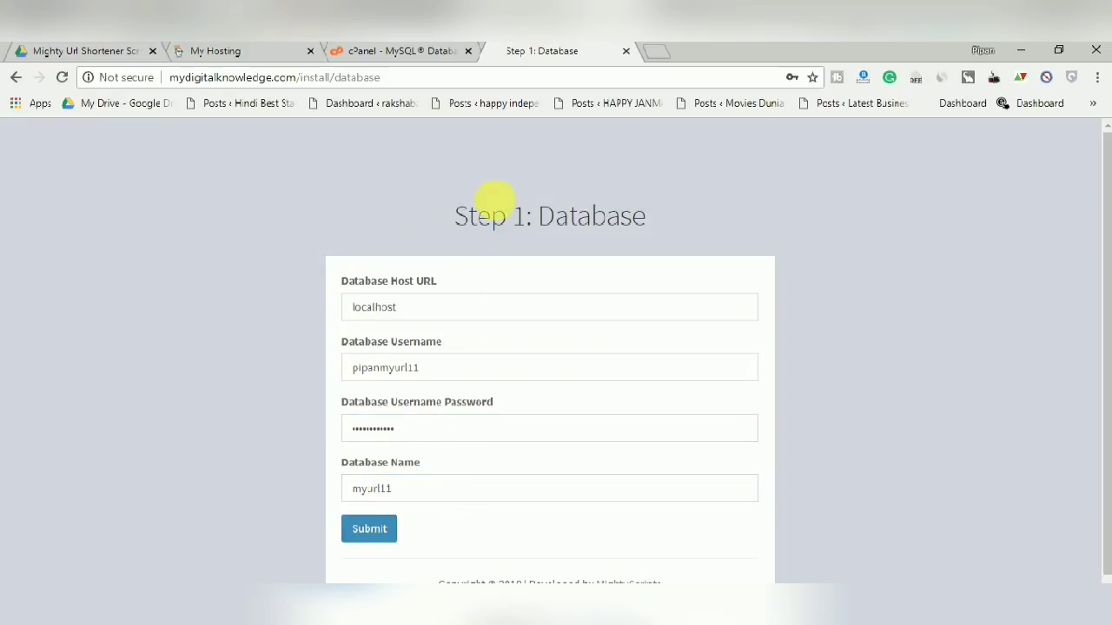
Submit the connection details, build the database tables, and note 'Give database name, Username' in Notepad.
{"action": "left_click", "coordinate": [380, 532]}
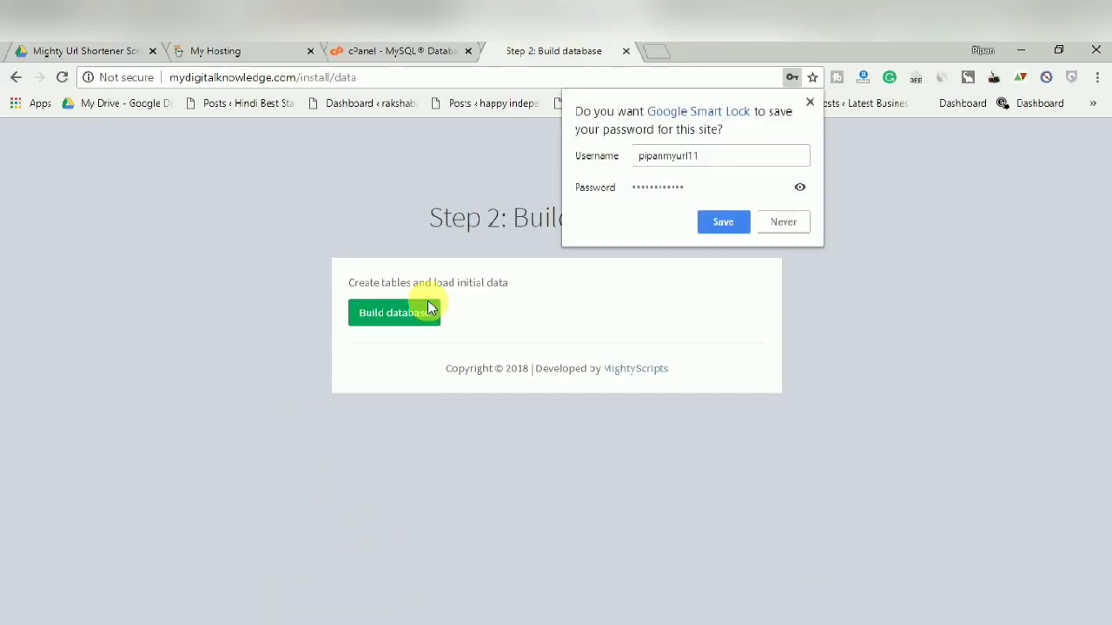
{"action": "left_click", "coordinate": [808, 104]}
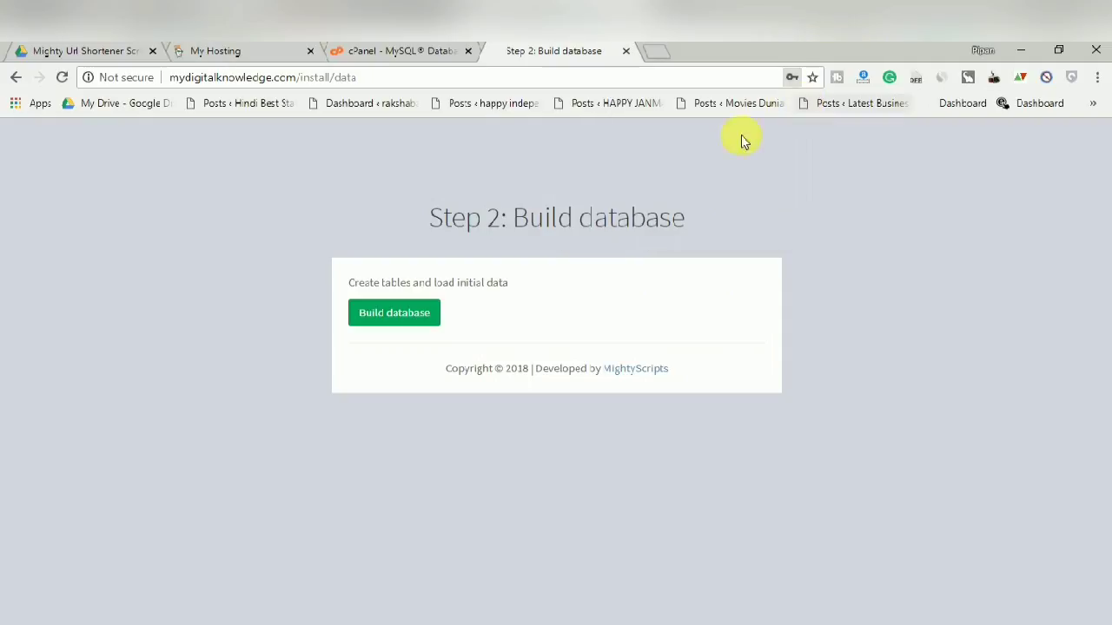
{"action": "left_click", "coordinate": [410, 318]}
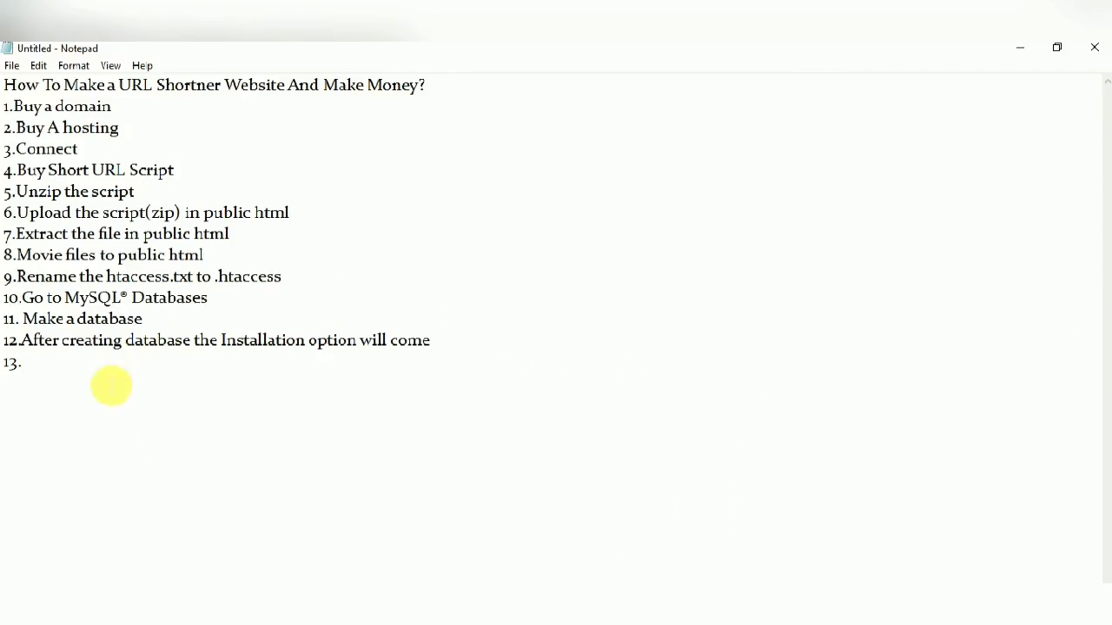
{"action": "type", "text": "Give"}
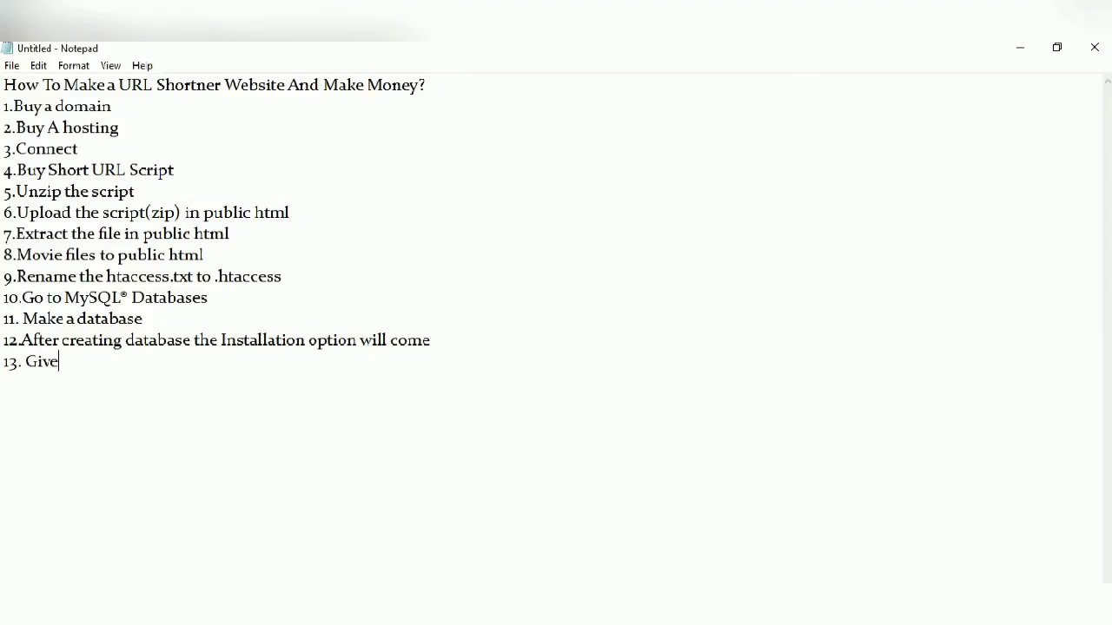
{"action": "type", "text": " database name, U"}
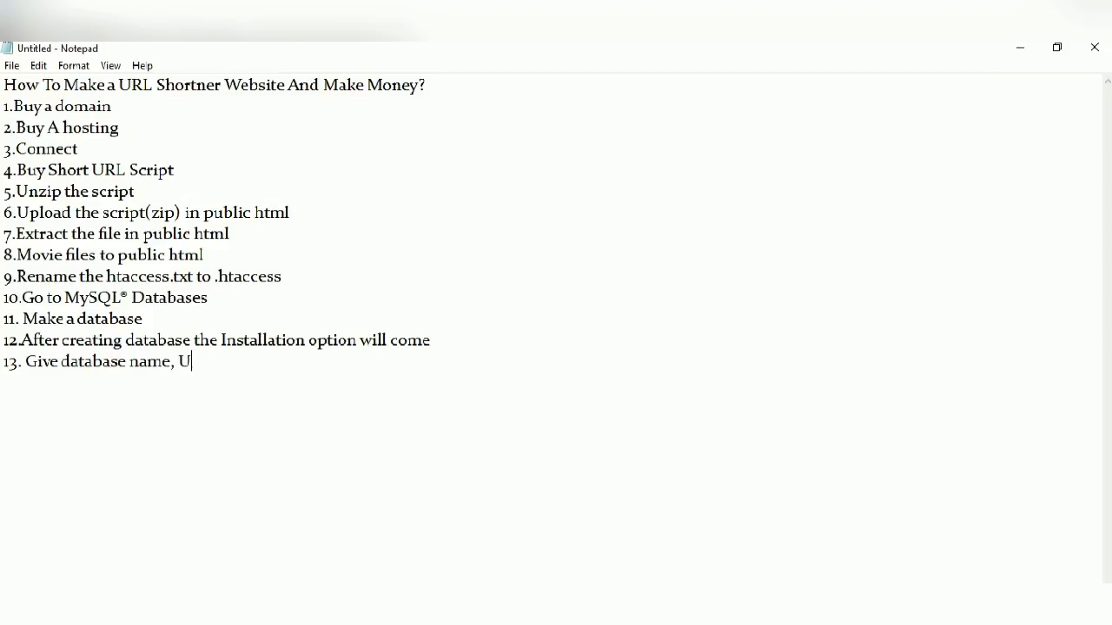
{"action": "type", "text": "sername, Pas"}
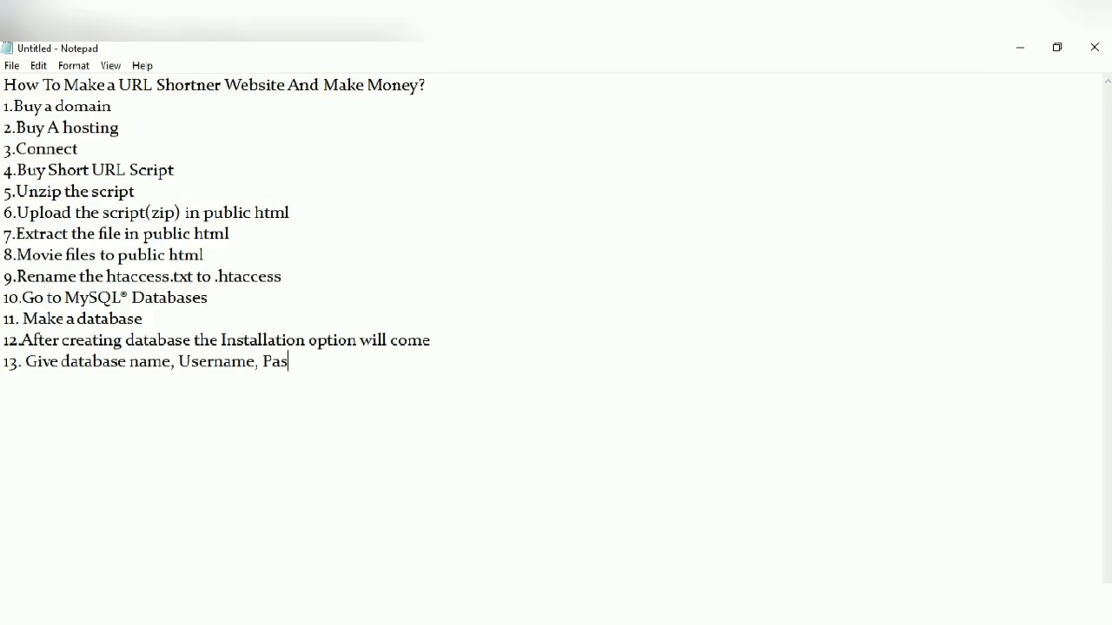
Complete step 13 as 'Give database name, Username, Password' and begin step 14.
{"action": "type", "text": "sword 1"}
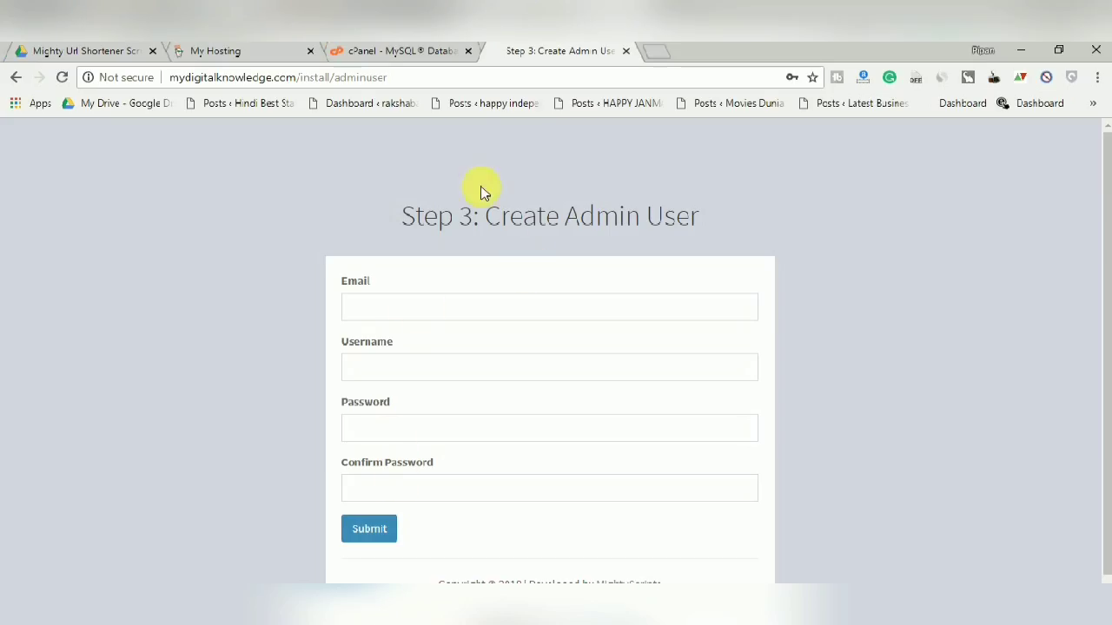
Copy the 'Create Admin User' heading and add 'after that Create Admin User' to the Notepad notes.
{"action": "left_click_drag", "start_coordinate": [410, 224], "coordinate": [799, 218]}
{"action": "left_click", "coordinate": [757, 221]}
{"action": "left_click_drag", "start_coordinate": [488, 219], "coordinate": [722, 218]}
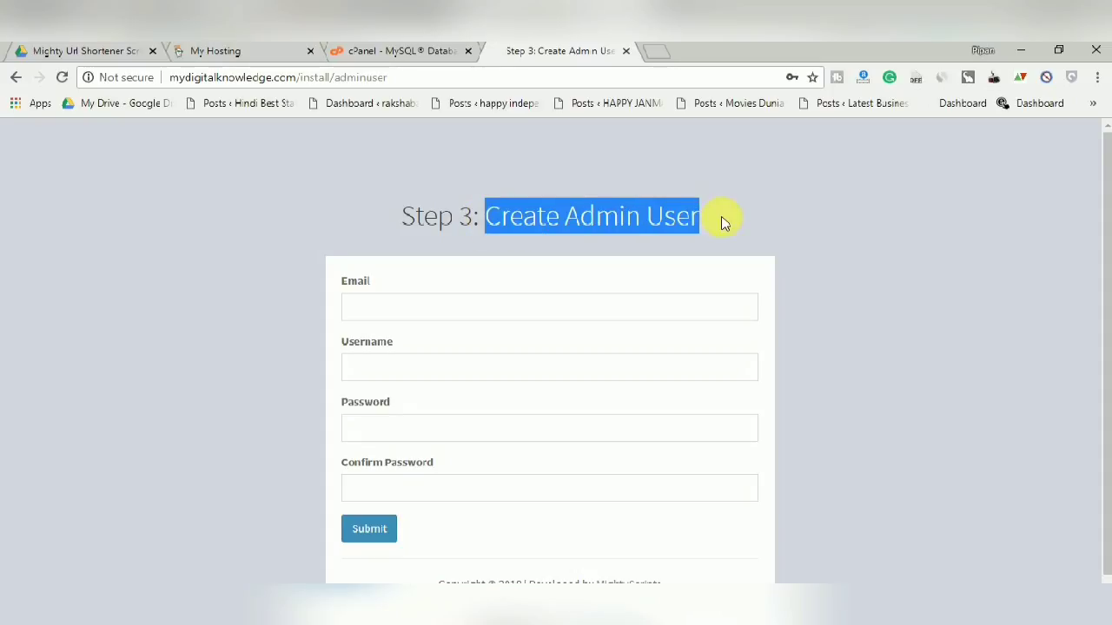
{"action": "right_click", "coordinate": [586, 219]}
{"action": "left_click", "coordinate": [608, 228]}
{"action": "key", "text": "alt+Tab"}
{"action": "type", "text": "after that Create Admin User"}
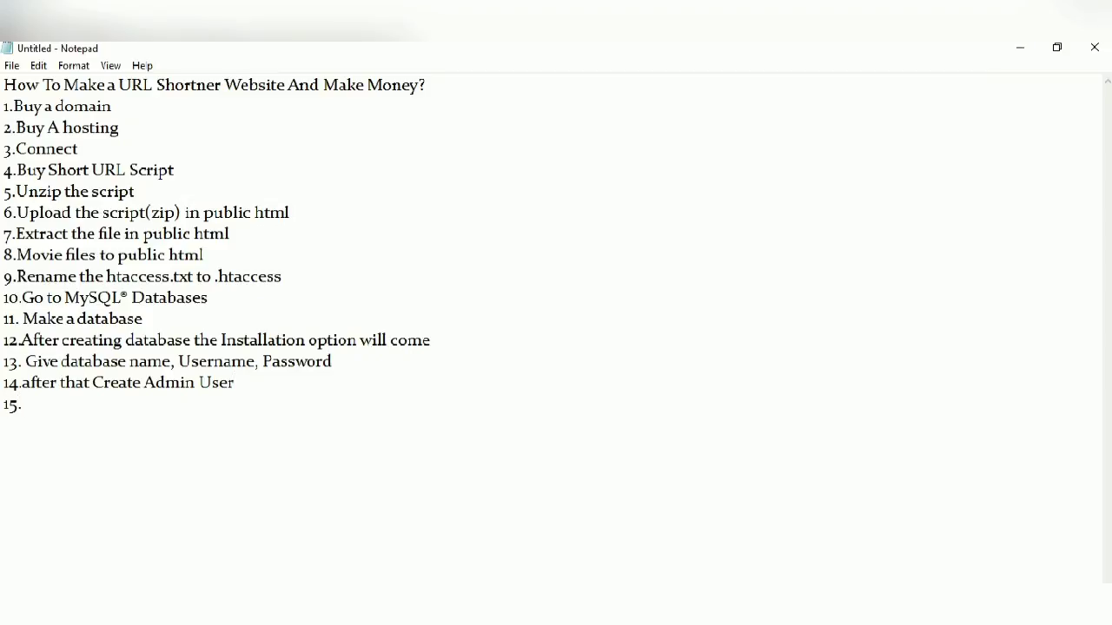
Fill the admin Email field from a saved suggestion.
{"action": "left_click", "coordinate": [425, 607]}
{"action": "left_click", "coordinate": [402, 306]}
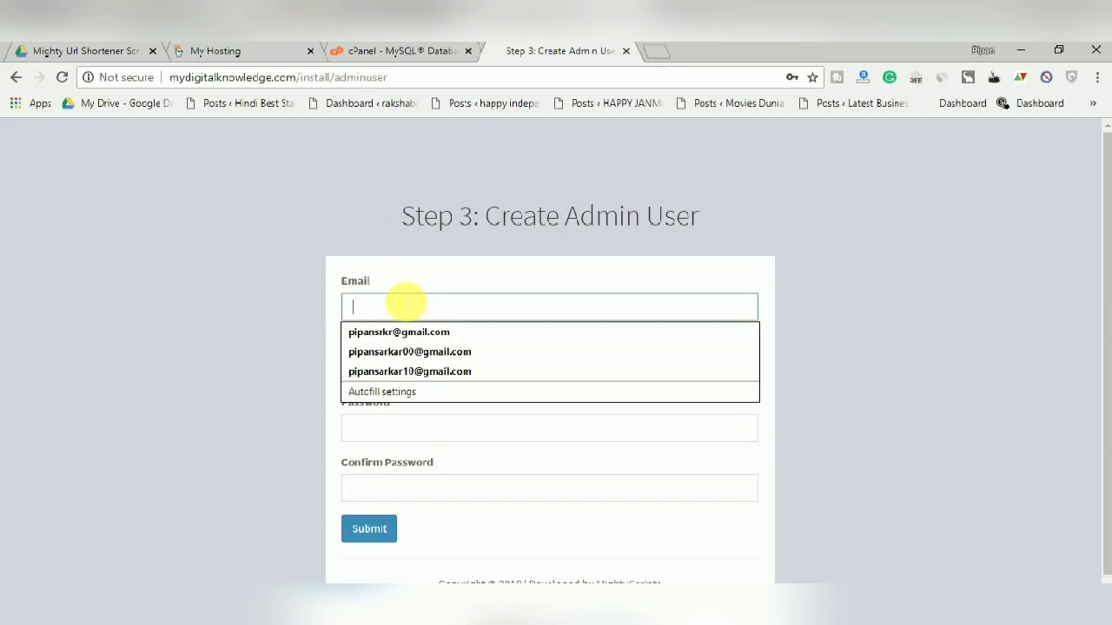
{"action": "left_click", "coordinate": [330, 254]}
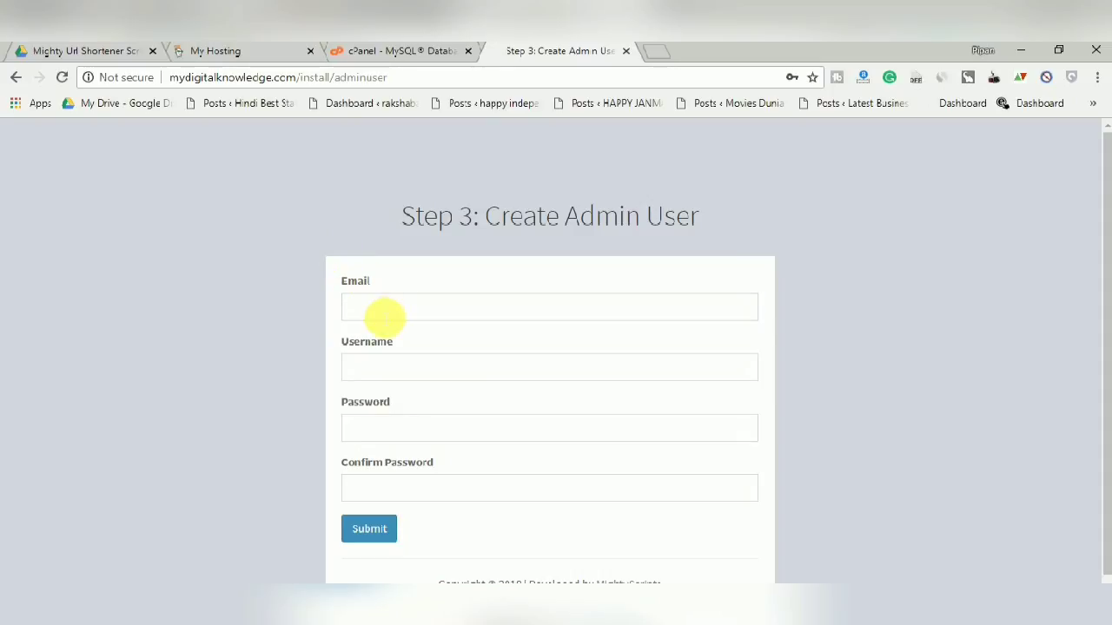
{"action": "left_click", "coordinate": [385, 317]}
{"action": "left_click", "coordinate": [388, 331]}
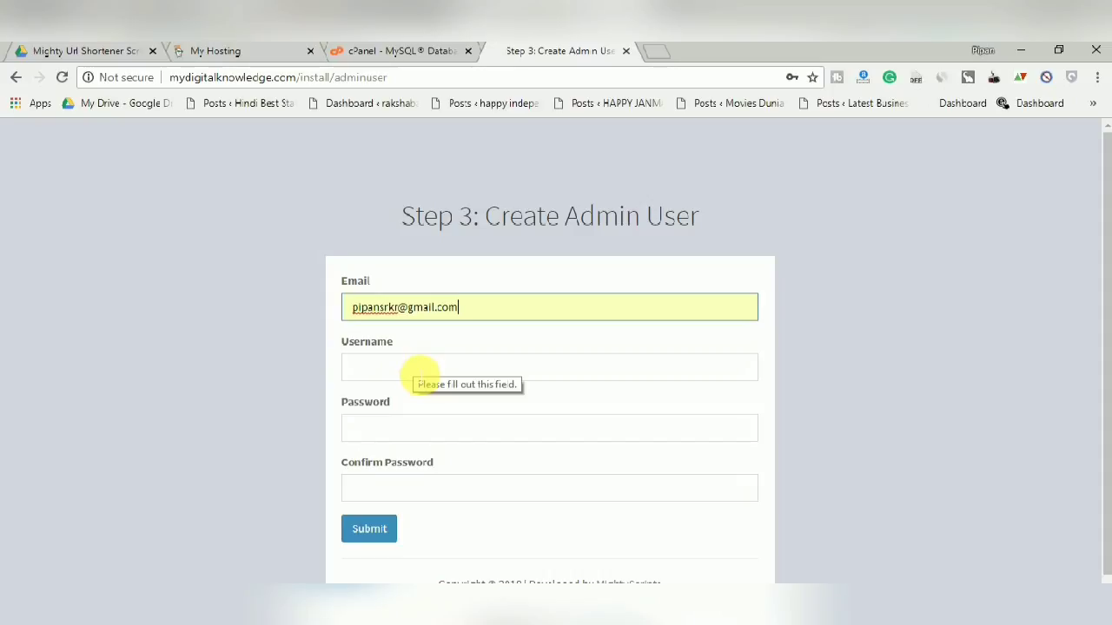
Set the admin Username from a saved suggestion, trimming the extra trailing characters.
{"action": "left_click", "coordinate": [419, 368]}
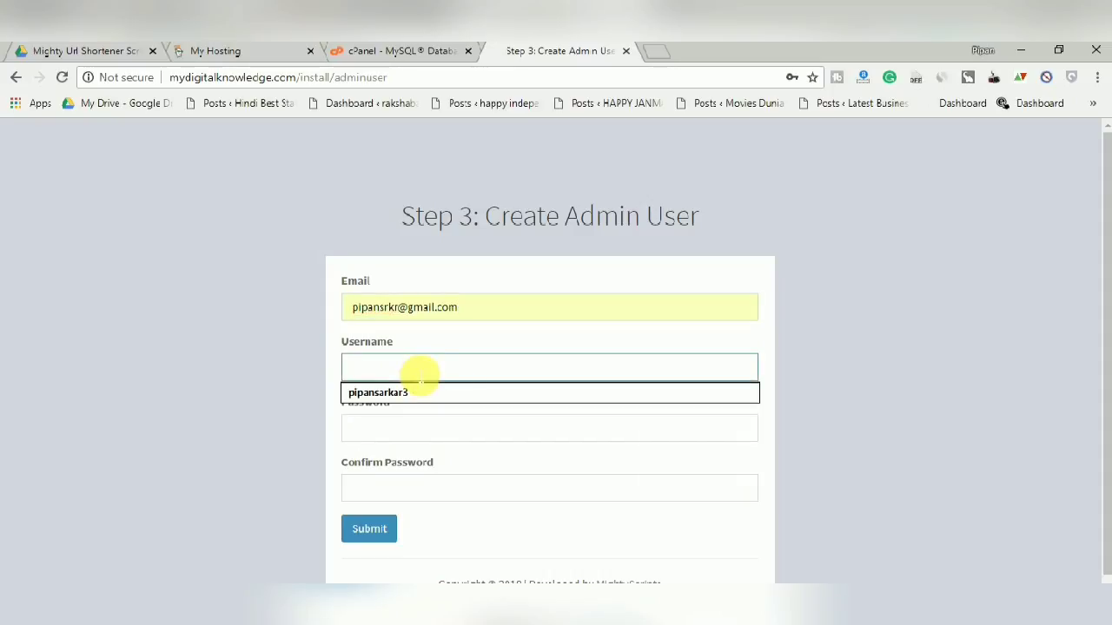
{"action": "left_click", "coordinate": [412, 392]}
{"action": "left_click", "coordinate": [408, 370]}
{"action": "left_click_drag", "start_coordinate": [406, 382], "coordinate": [474, 382]}
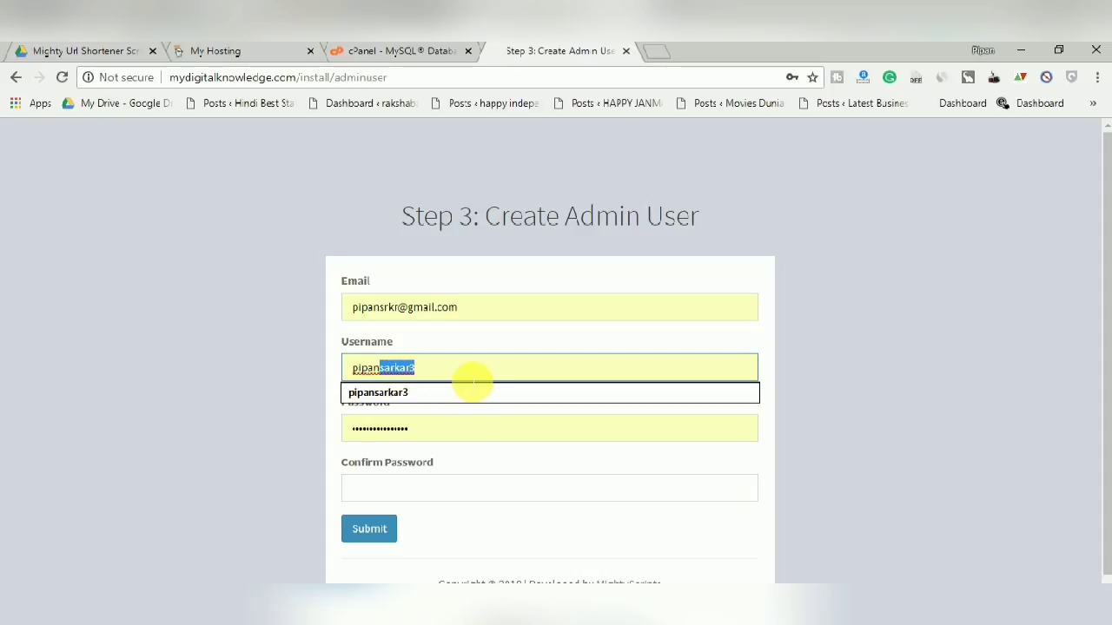
{"action": "key", "text": "BackSpace"}
{"action": "left_click", "coordinate": [287, 342]}
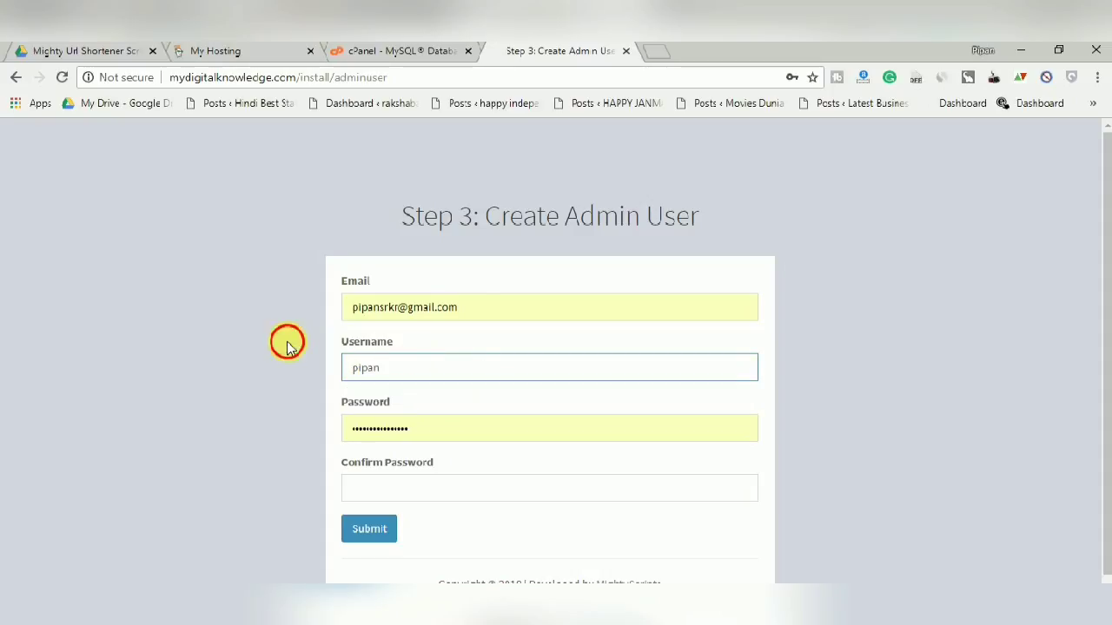
{"action": "left_click", "coordinate": [404, 369]}
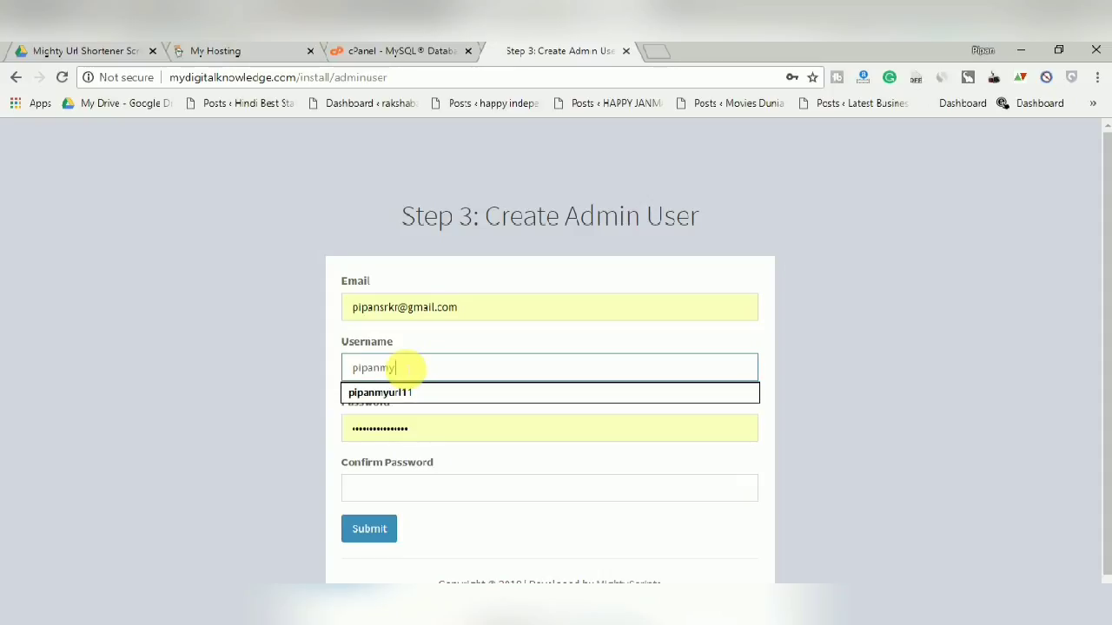
{"action": "left_click", "coordinate": [409, 391]}
{"action": "left_click_drag", "start_coordinate": [408, 368], "coordinate": [454, 367]}
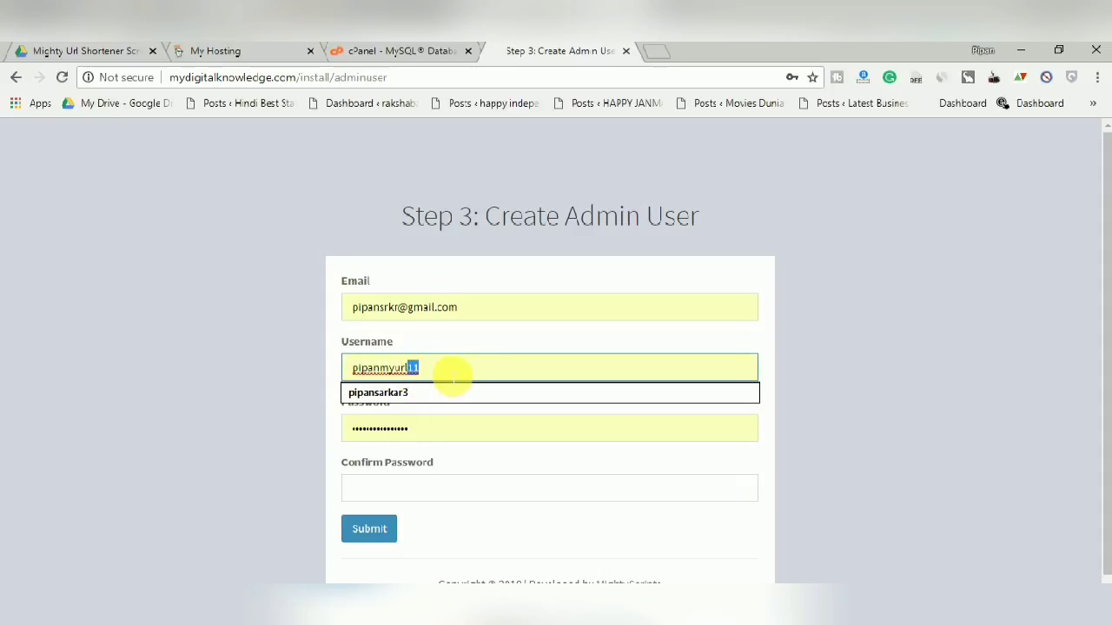
{"action": "key", "text": "BackSpace"}
Replace the autofilled password with a new one, confirm it, and submit the admin user form.
{"action": "left_click", "coordinate": [759, 396]}
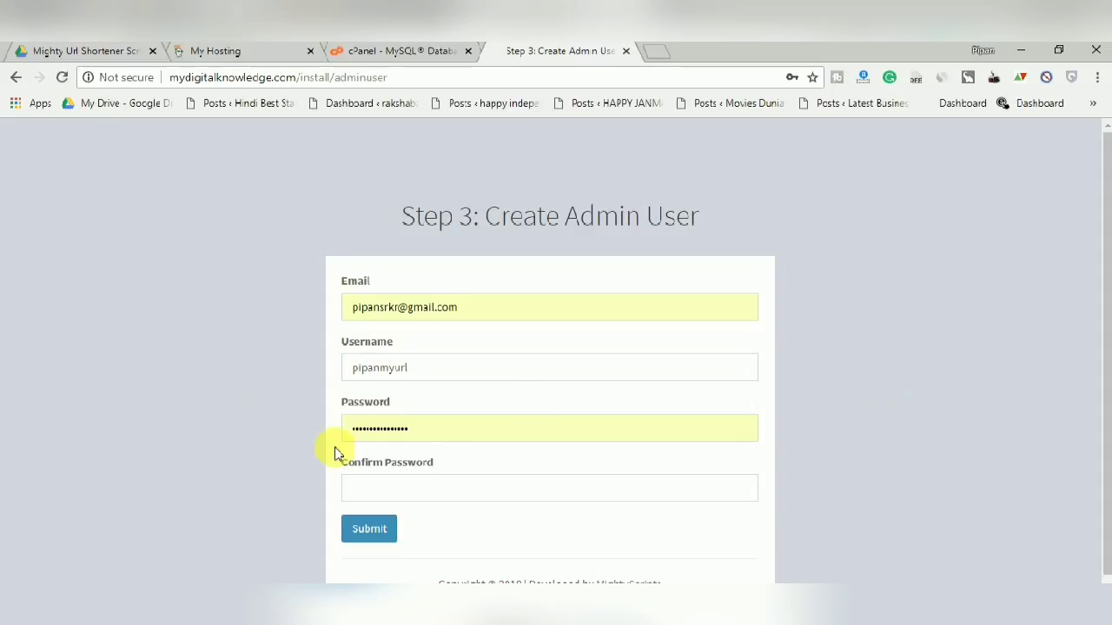
{"action": "left_click", "coordinate": [432, 430]}
{"action": "key", "text": "ctrl+a"}
{"action": "key", "text": "BackSpace"}
{"action": "type", "text": "****"}
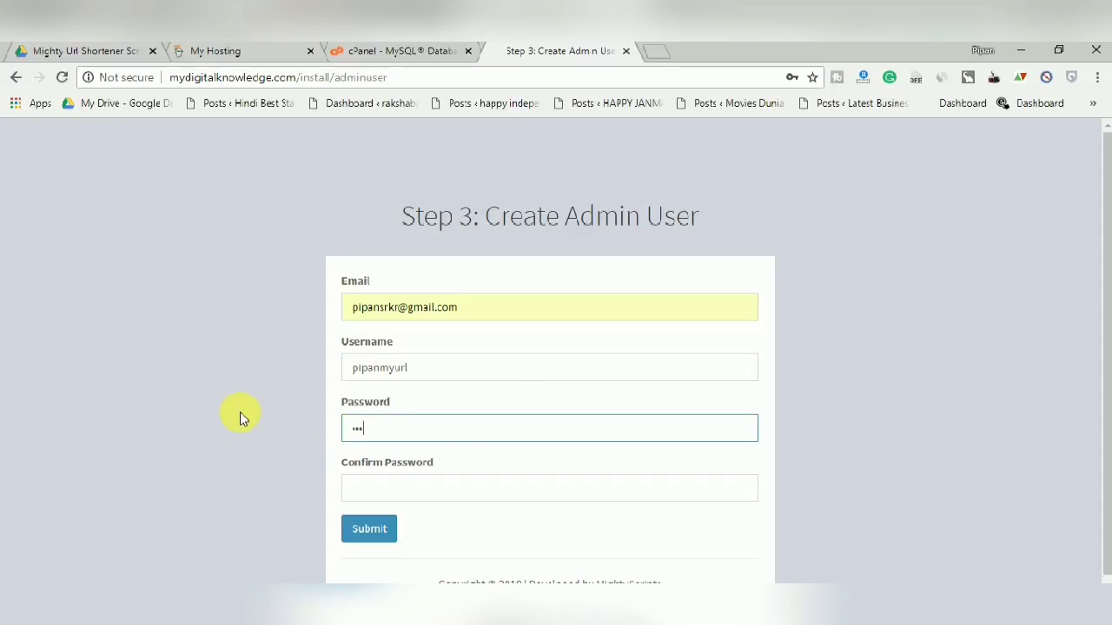
{"action": "type", "text": "********"}
{"action": "left_click", "coordinate": [391, 477]}
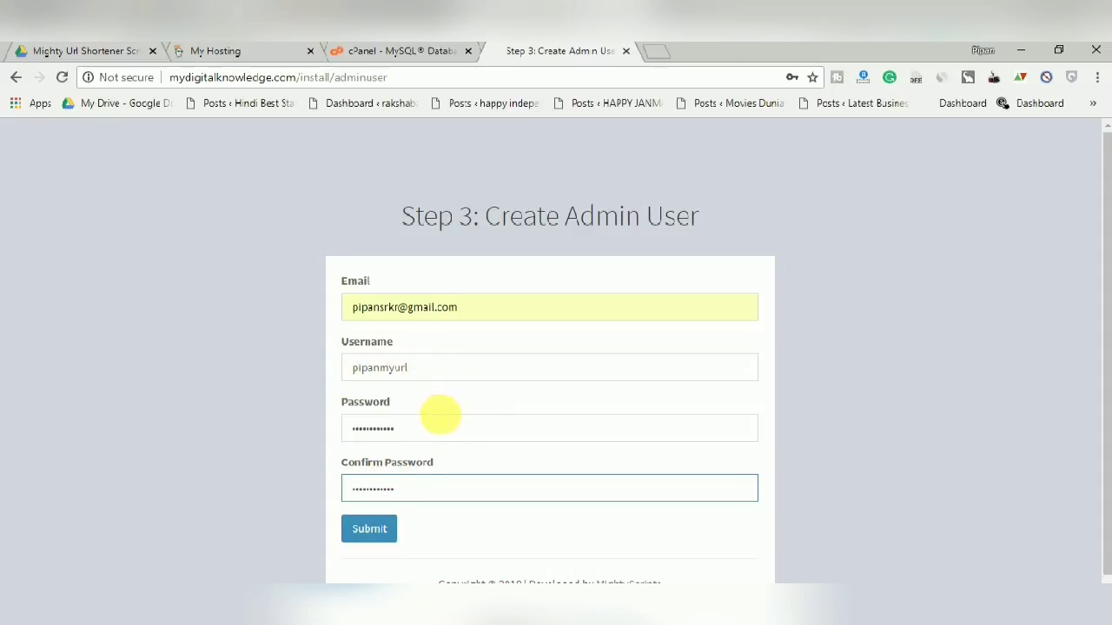
{"action": "scroll", "coordinate": [430, 417], "scroll_direction": "down", "scroll_amount": 2}
{"action": "left_click", "coordinate": [376, 483]}
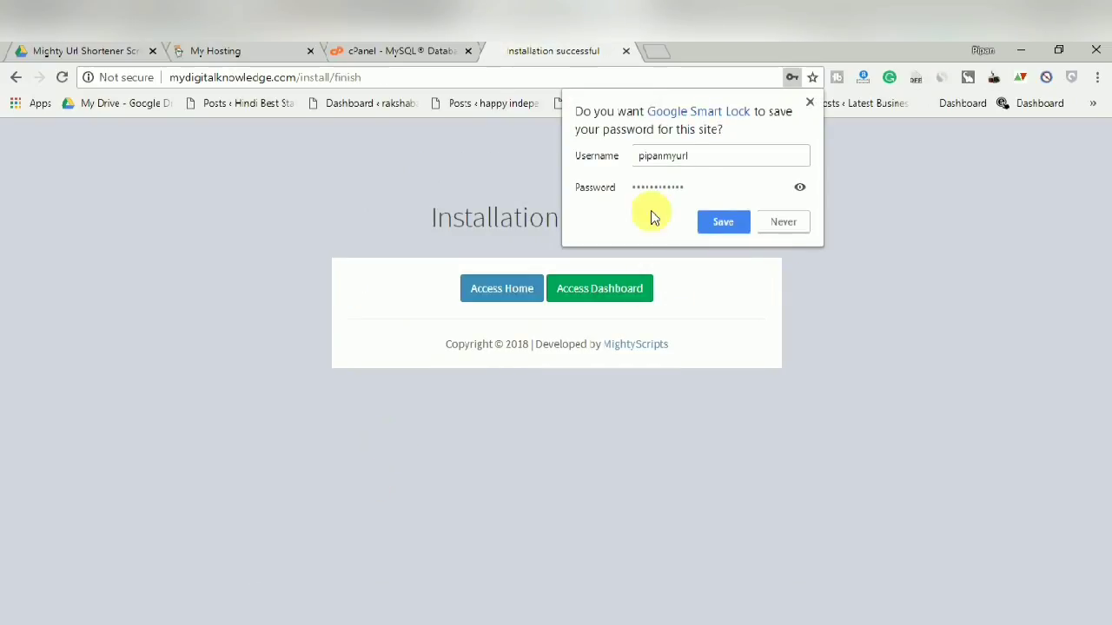
Dismiss the save-password prompt and open Access Dashboard in a new tab showing the sign-in page.
{"action": "left_click", "coordinate": [808, 104]}
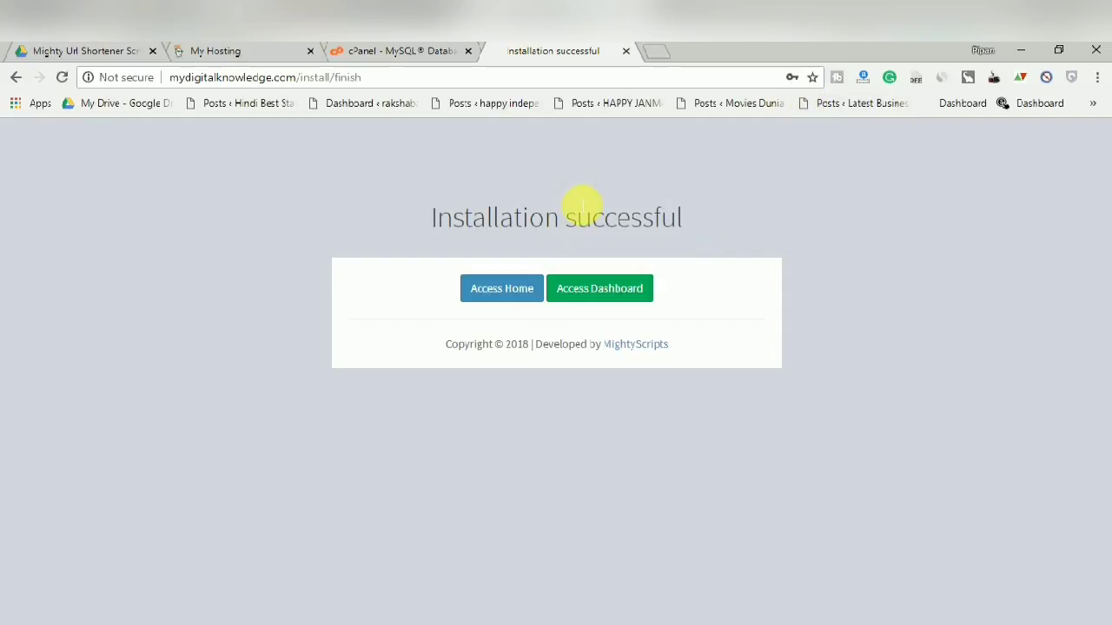
{"action": "right_click", "coordinate": [602, 298]}
{"action": "left_click", "coordinate": [643, 301]}
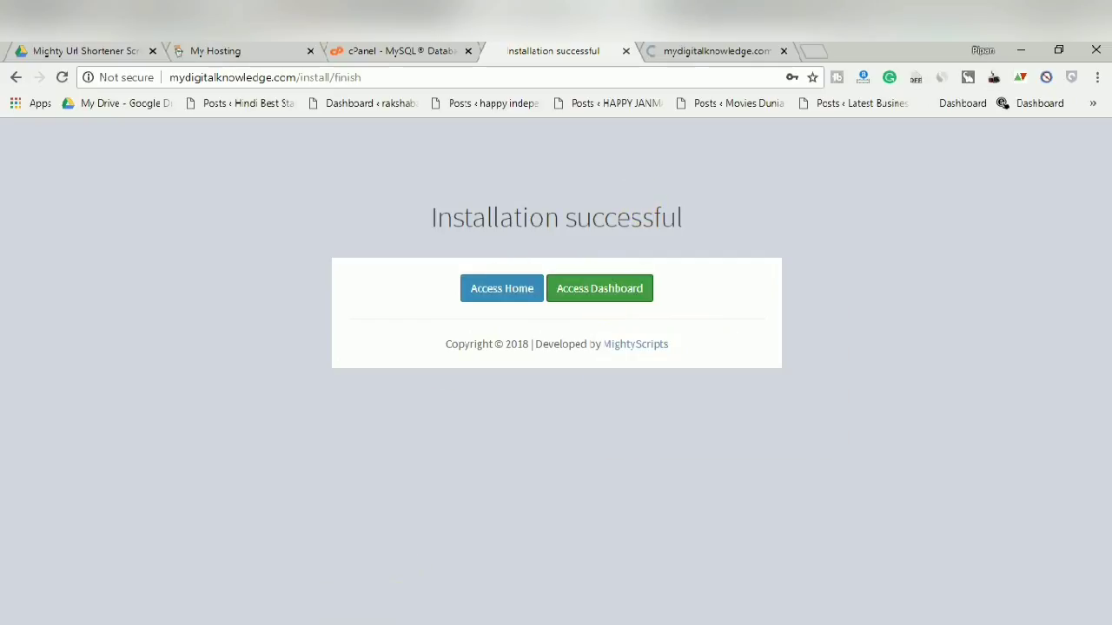
{"action": "key", "text": "alt+Tab"}
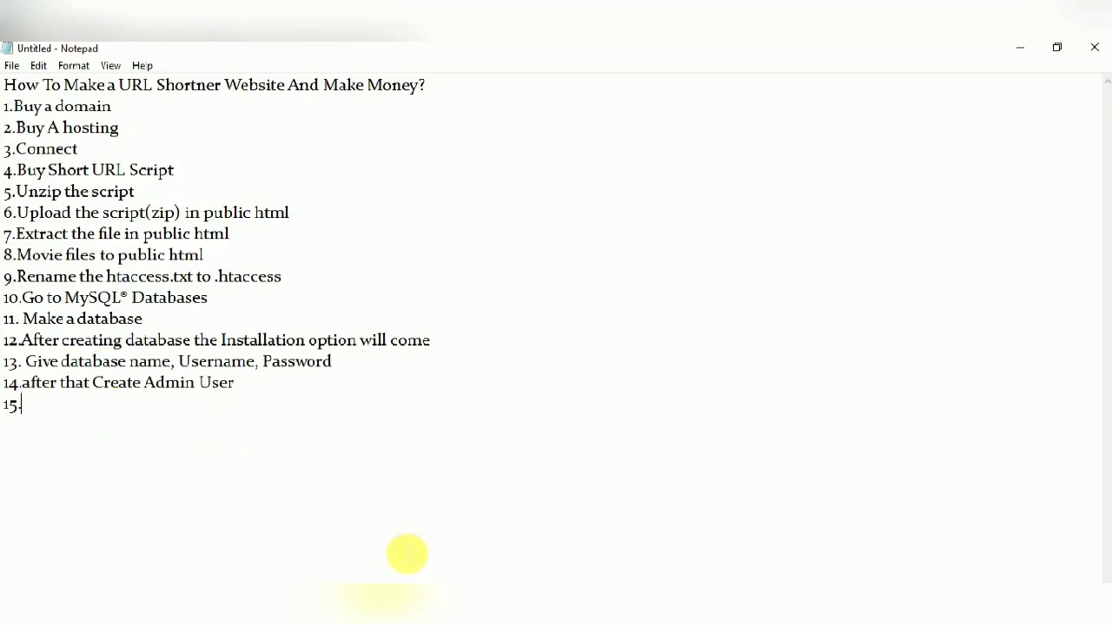
{"action": "key", "text": "alt+Tab"}
{"action": "left_click", "coordinate": [700, 54]}
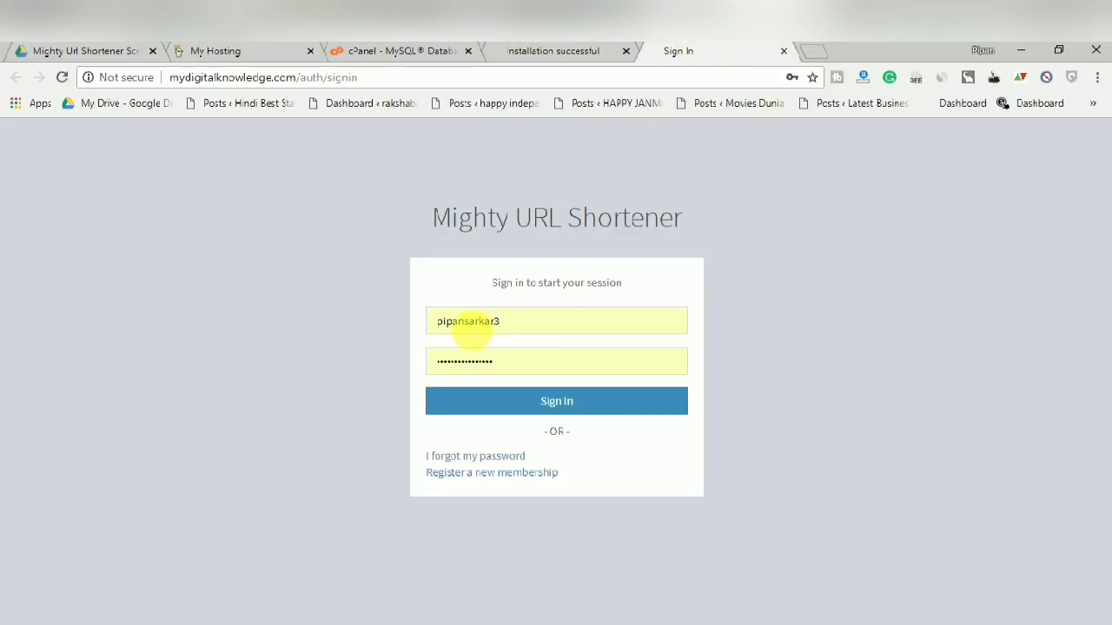
Pick the admin username from saved logins and attempt to sign in.
{"action": "left_click_drag", "start_coordinate": [467, 321], "coordinate": [559, 332]}
{"action": "type", "text": "m"}
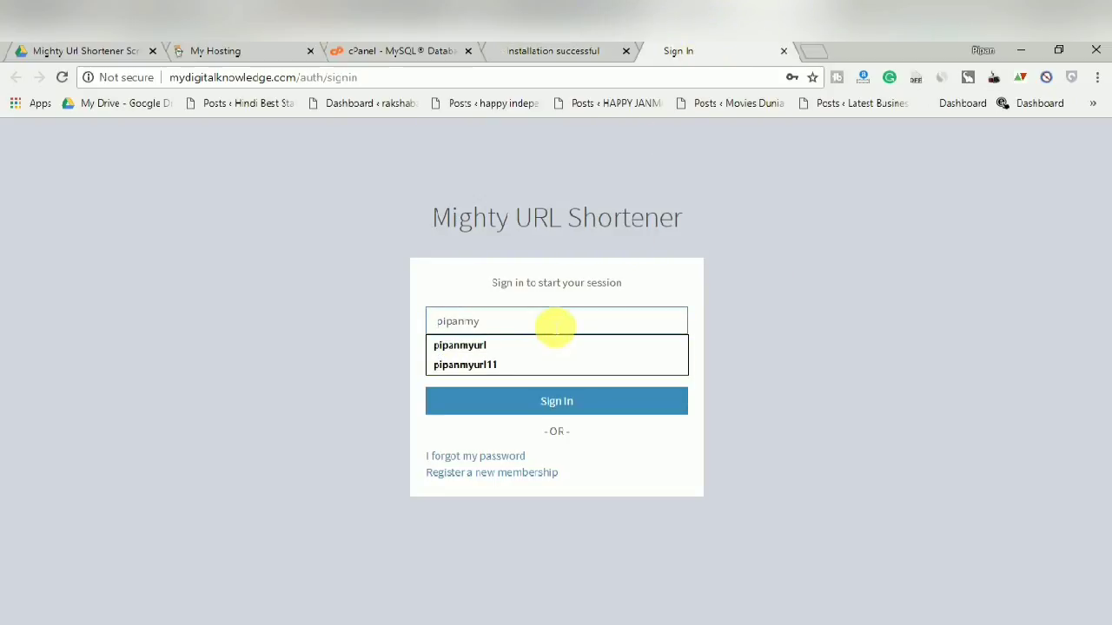
{"action": "type", "text": "y"}
{"action": "left_click", "coordinate": [502, 344]}
{"action": "left_click", "coordinate": [529, 399]}
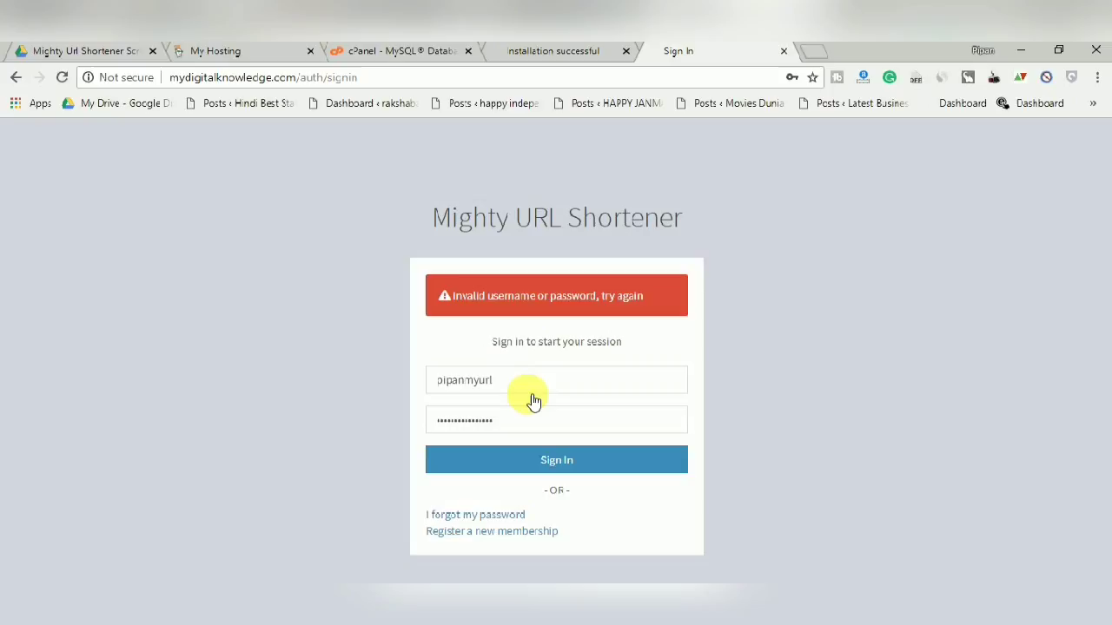
Retype the correct admin password, sign in again, and dismiss the save-password offer.
{"action": "left_click_drag", "start_coordinate": [534, 422], "coordinate": [388, 422]}
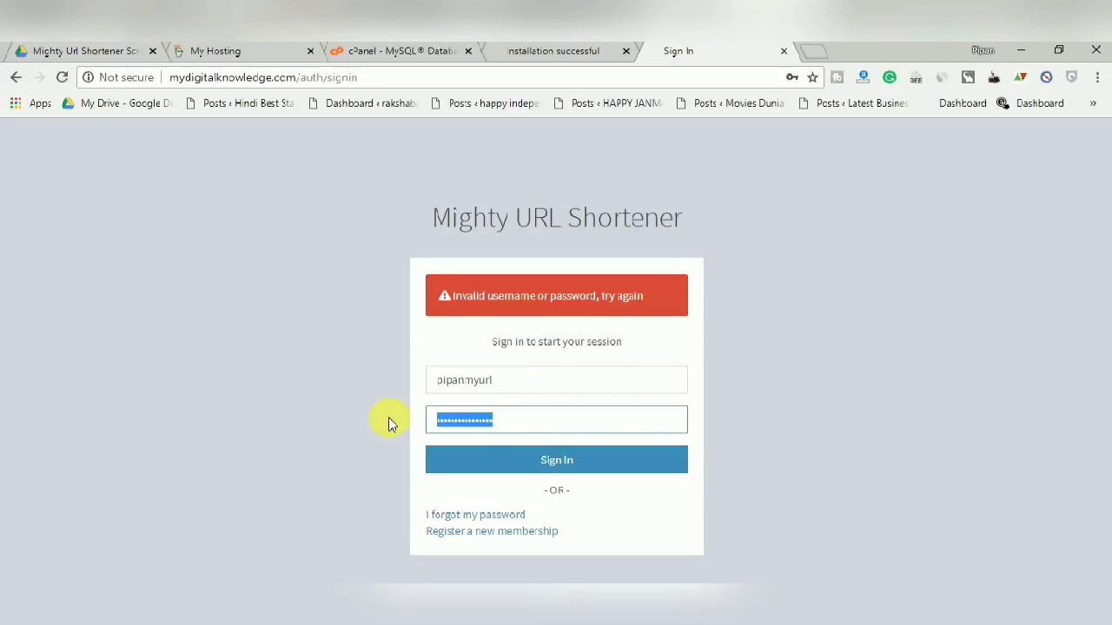
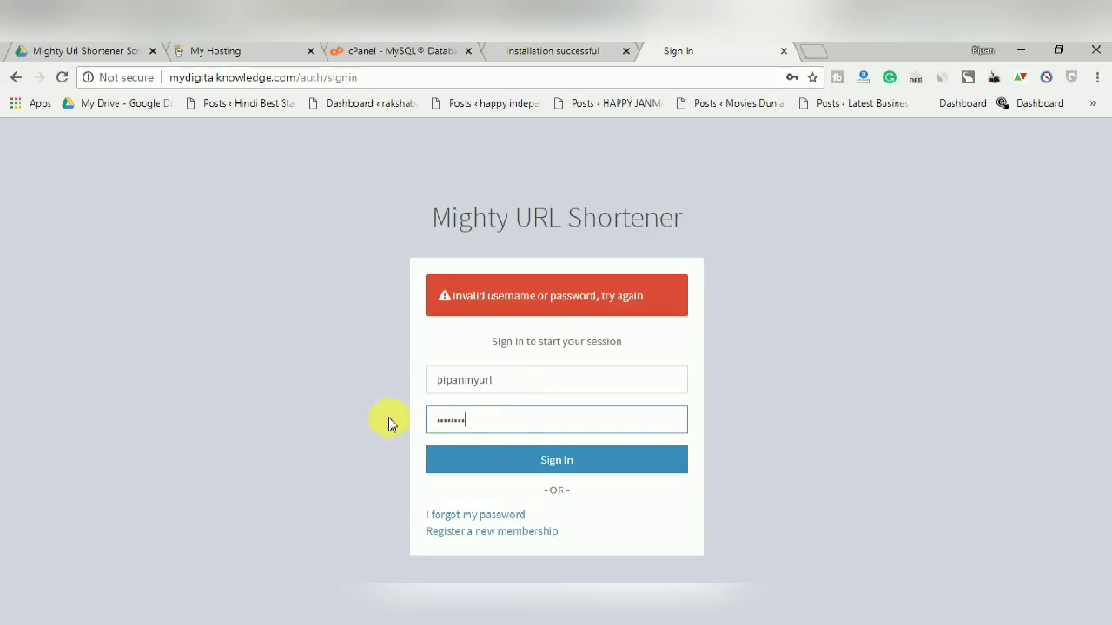
{"action": "left_click", "coordinate": [538, 465]}
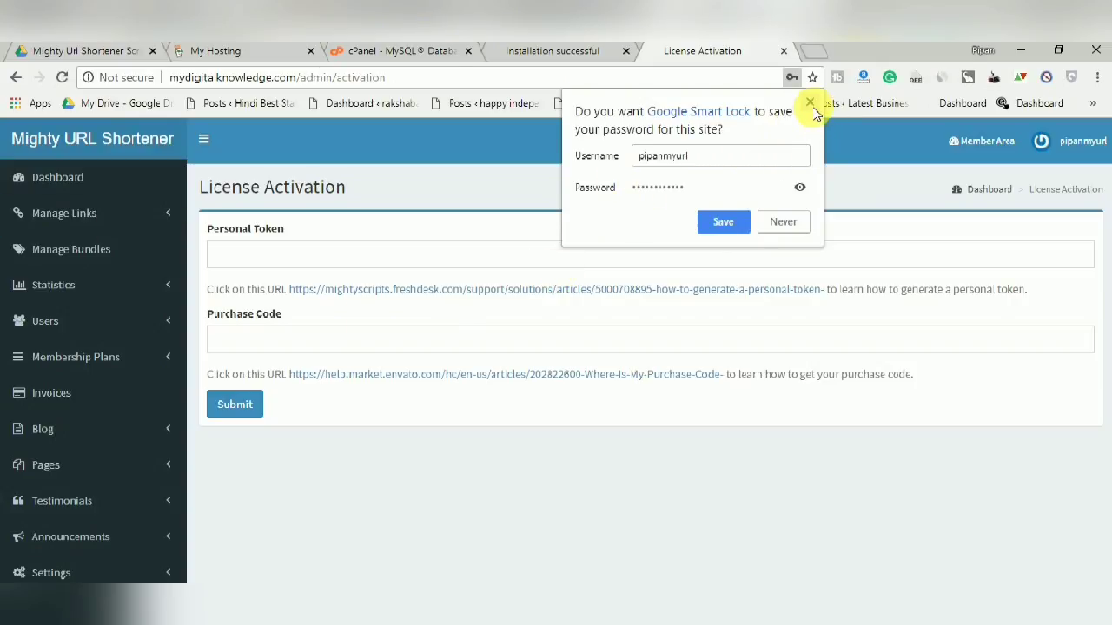
{"action": "left_click", "coordinate": [812, 105]}
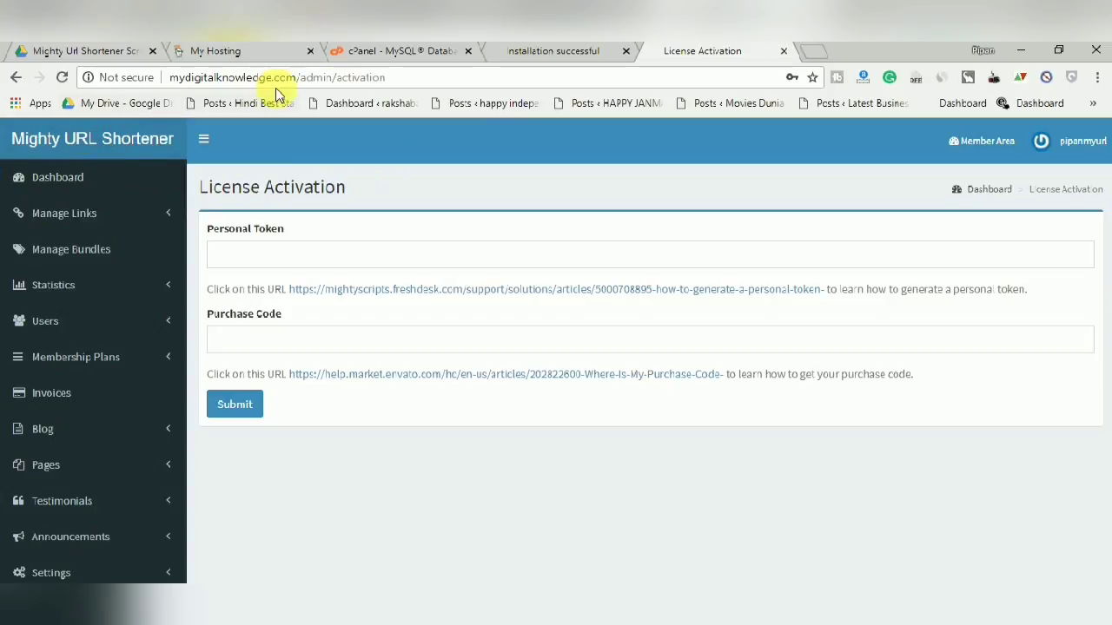
Switch between the License Activation and Installation successful tabs, ending on Installation successful.
{"action": "left_click_drag", "start_coordinate": [387, 78], "coordinate": [170, 78]}
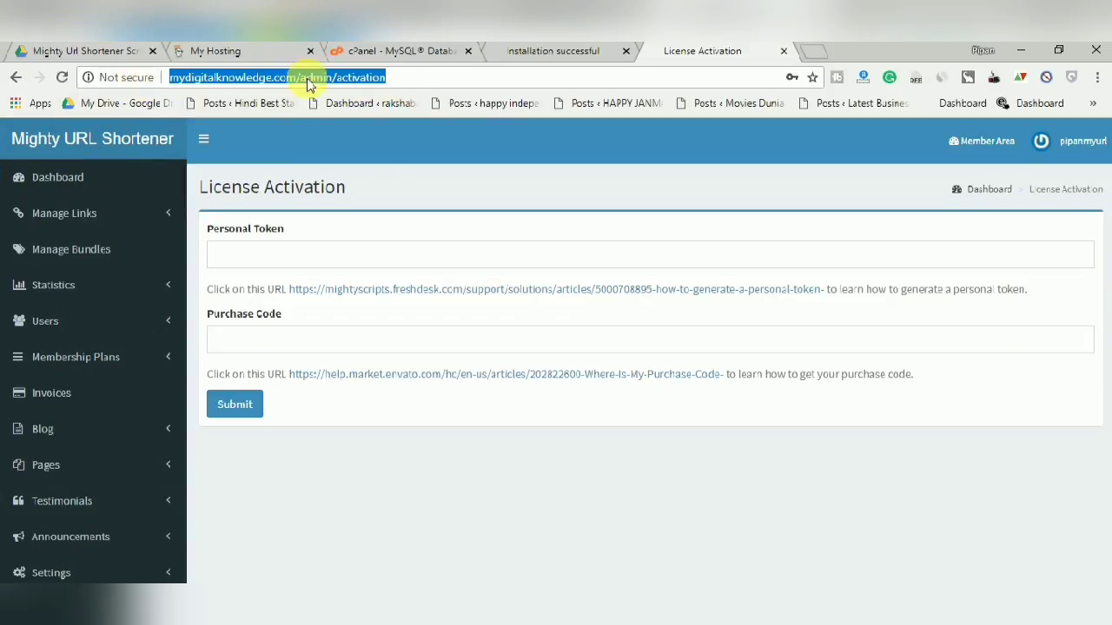
{"action": "left_click", "coordinate": [565, 50]}
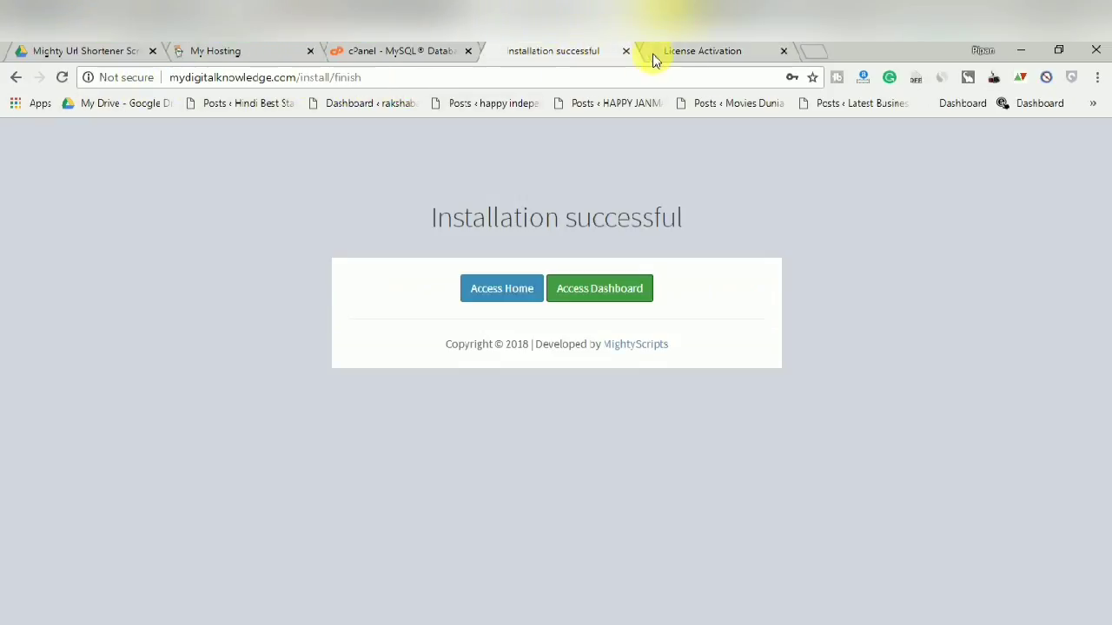
{"action": "left_click", "coordinate": [666, 52]}
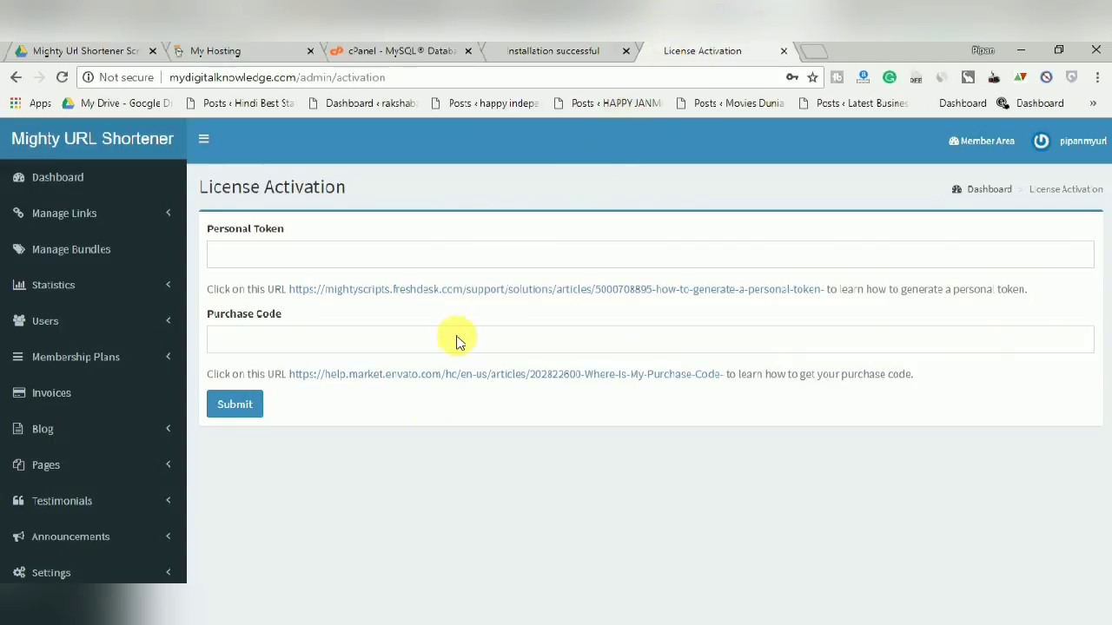
{"action": "left_click", "coordinate": [604, 52]}
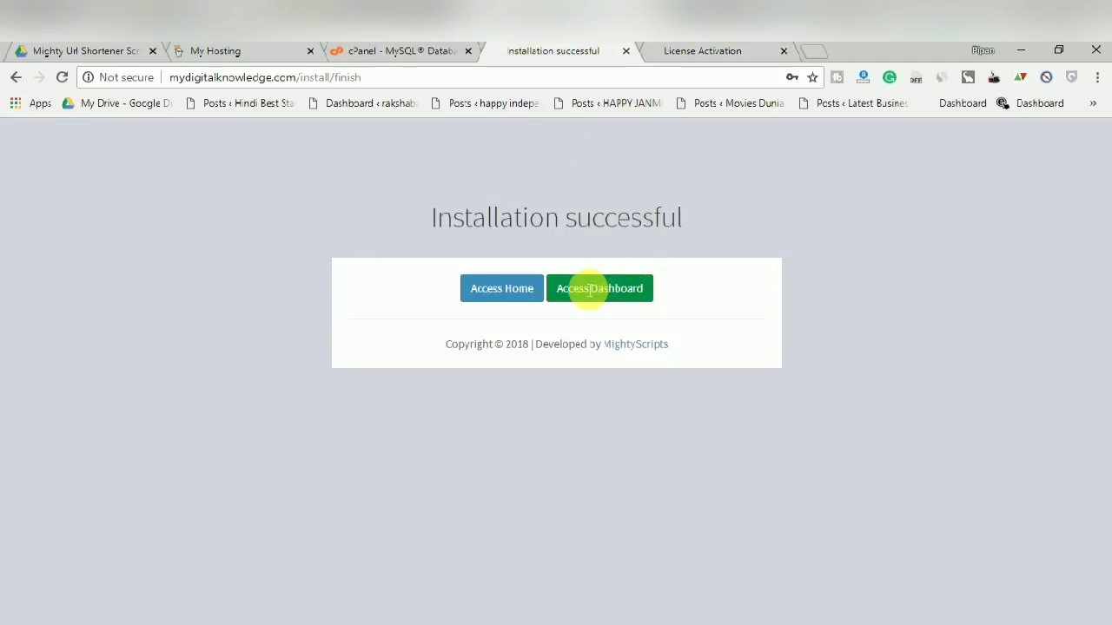
Write step 15 'Go access dashboard' and copy the Personal Token label for step 16.
{"action": "left_click", "coordinate": [718, 54]}
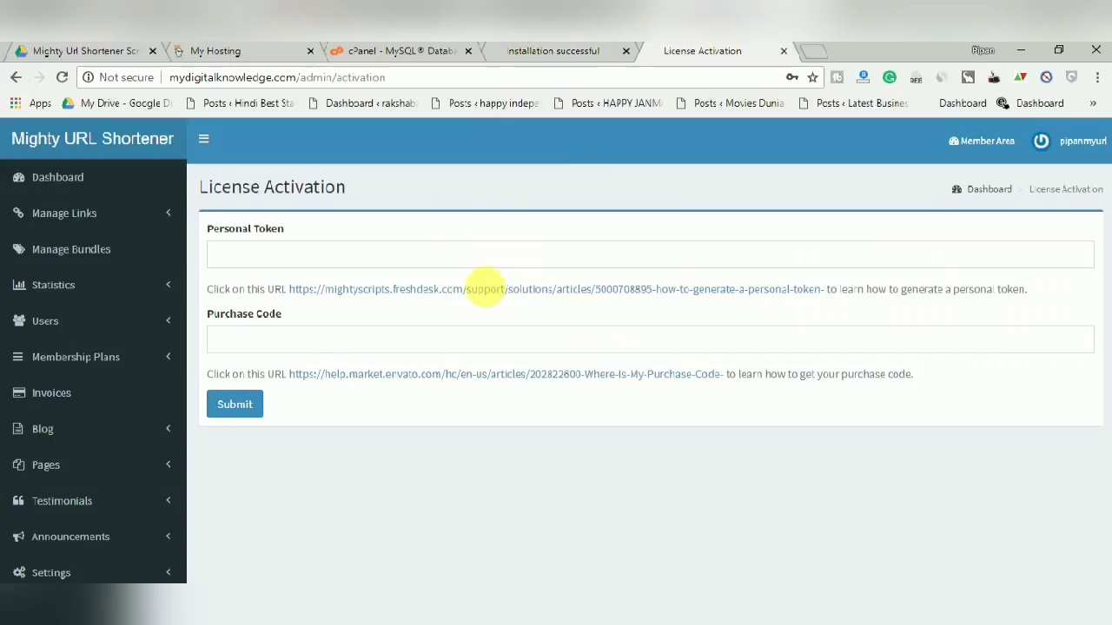
{"action": "key", "text": "alt+Tab"}
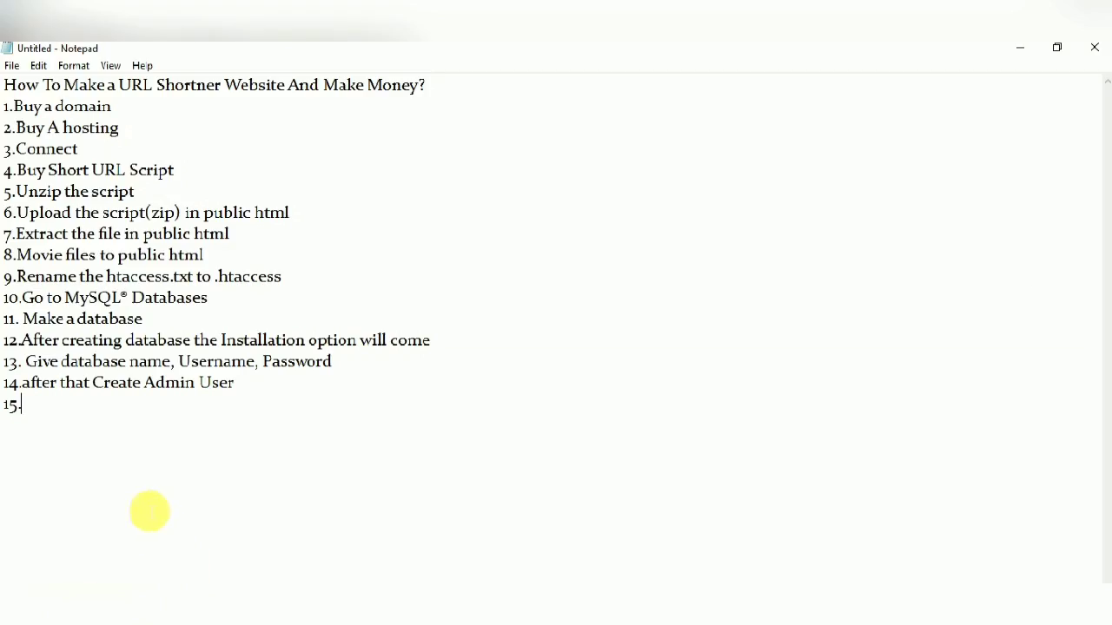
{"action": "type", "text": "G"}
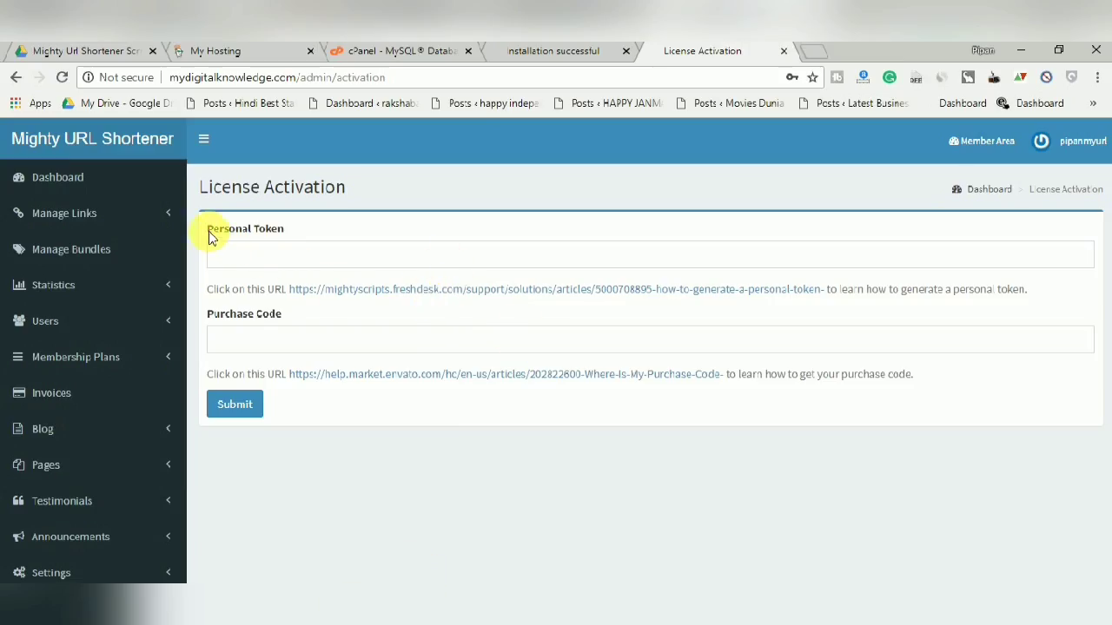
{"action": "left_click_drag", "start_coordinate": [214, 234], "coordinate": [289, 320]}
{"action": "left_click", "coordinate": [348, 203]}
{"action": "left_click_drag", "start_coordinate": [303, 236], "coordinate": [207, 231]}
{"action": "right_click", "coordinate": [208, 231]}
{"action": "left_click", "coordinate": [239, 238]}
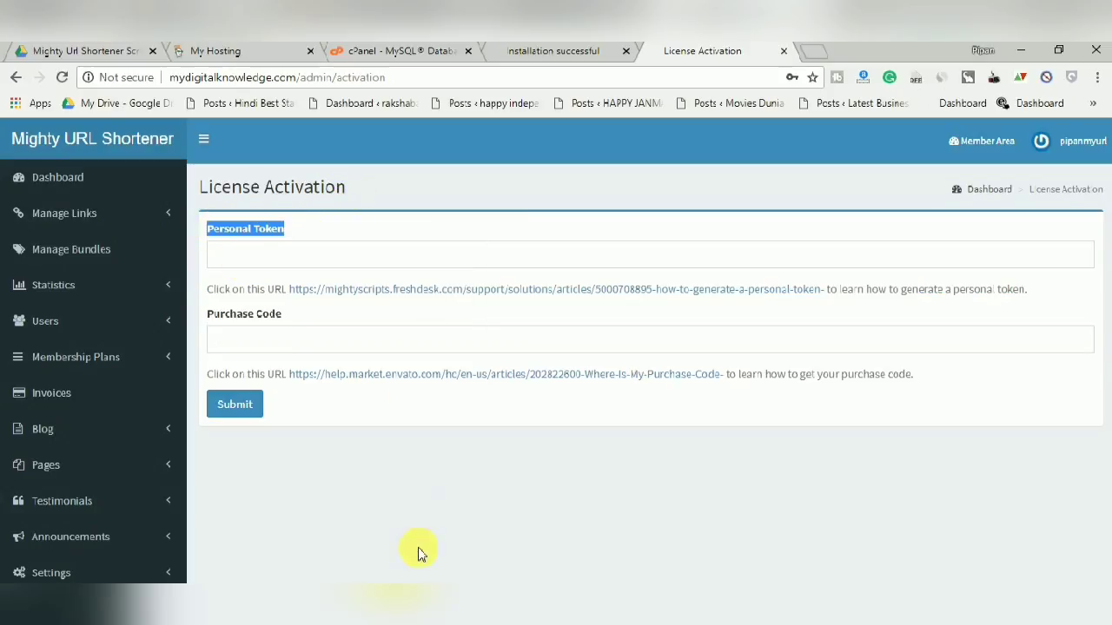
{"action": "key", "text": "alt+Tab"}
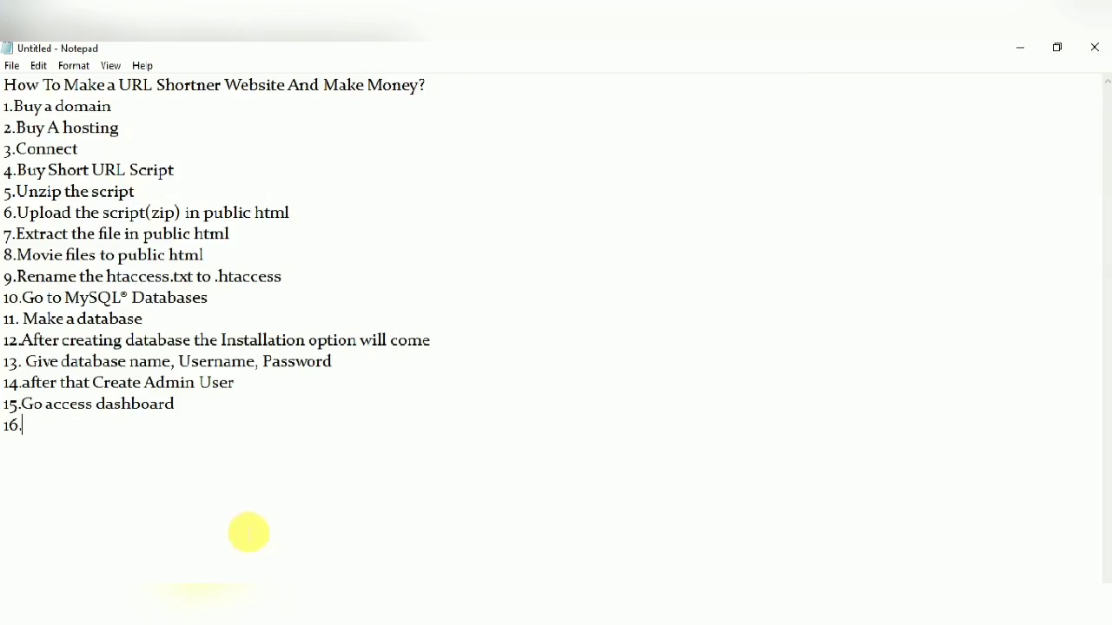
{"action": "type", "text": "Give Personal Token and"}
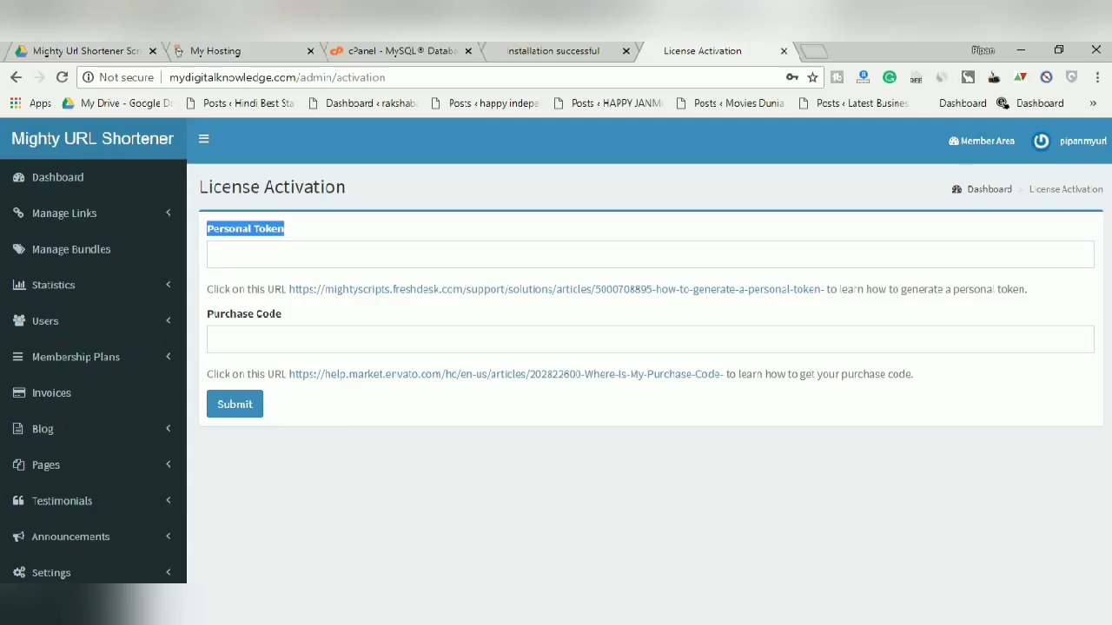
Complete step 16 'Give Personal Token and Purchase Code' and begin step 17.
{"action": "key", "text": "alt+Tab"}
{"action": "left_click", "coordinate": [282, 319]}
{"action": "left_click_drag", "start_coordinate": [282, 320], "coordinate": [211, 312]}
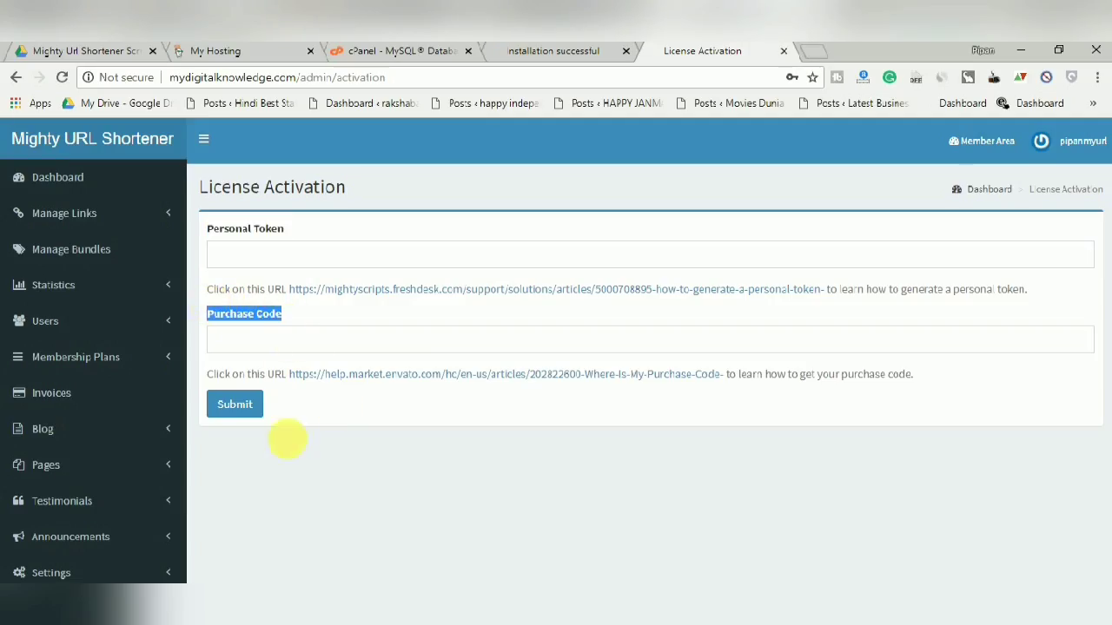
{"action": "key", "text": "alt+Tab"}
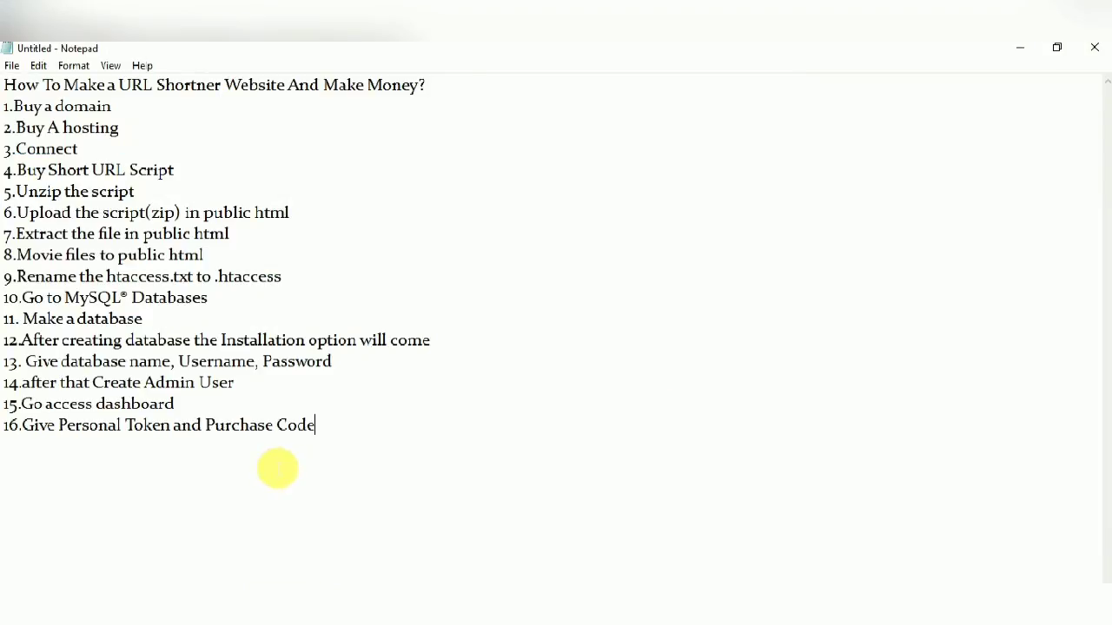
{"action": "key", "text": "Return"}
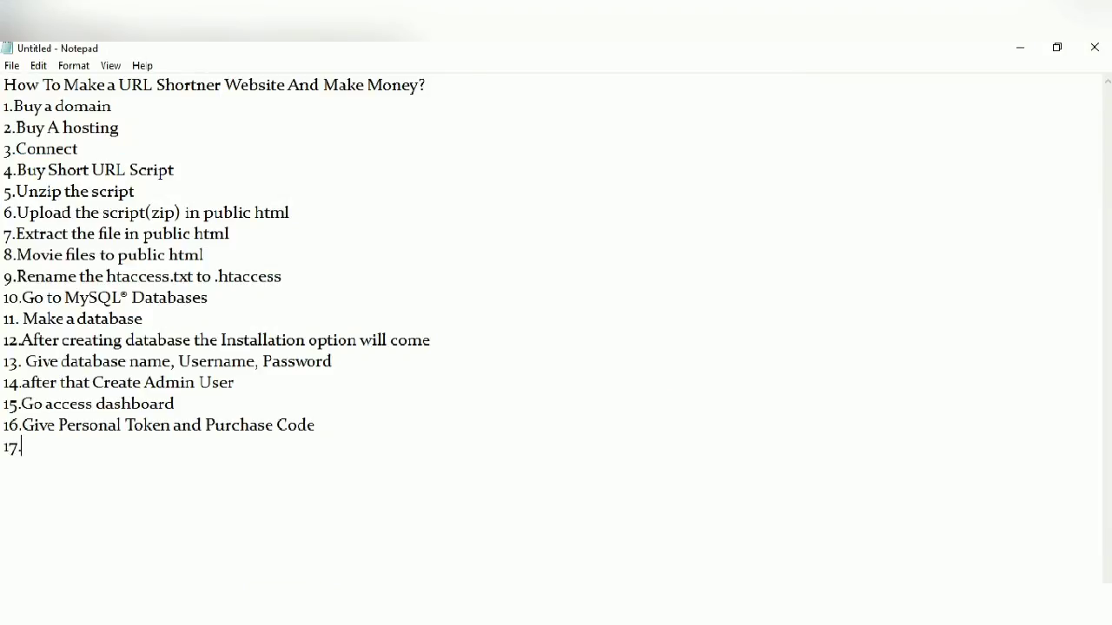
{"action": "key", "text": "alt+Tab"}
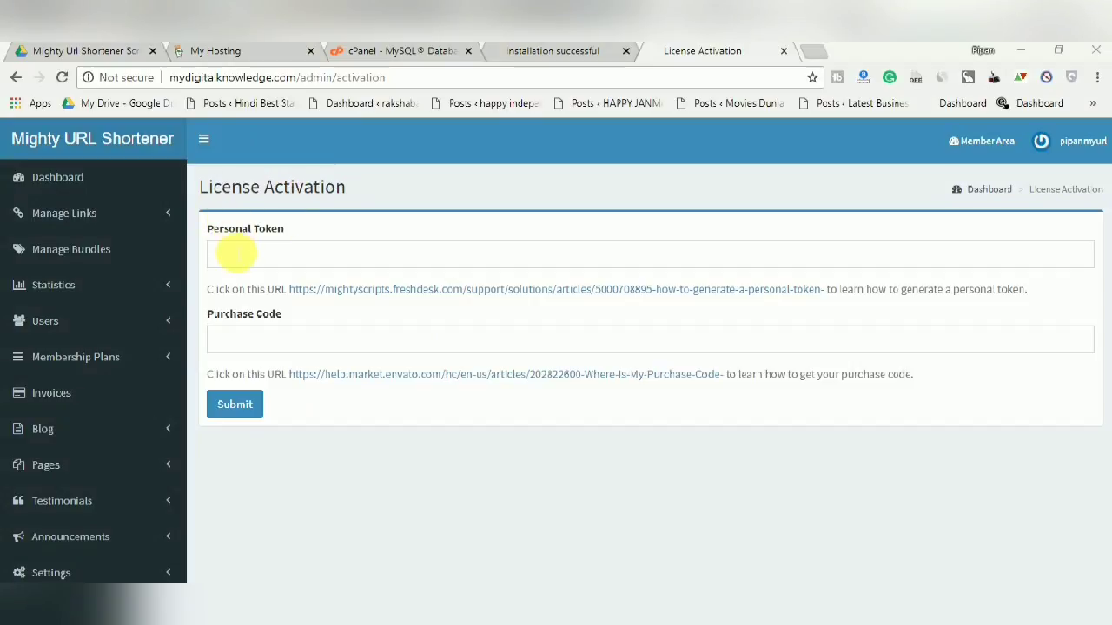
Review the Personal Token label and the help lines for obtaining a token and purchase code.
{"action": "left_click_drag", "start_coordinate": [208, 231], "coordinate": [290, 228]}
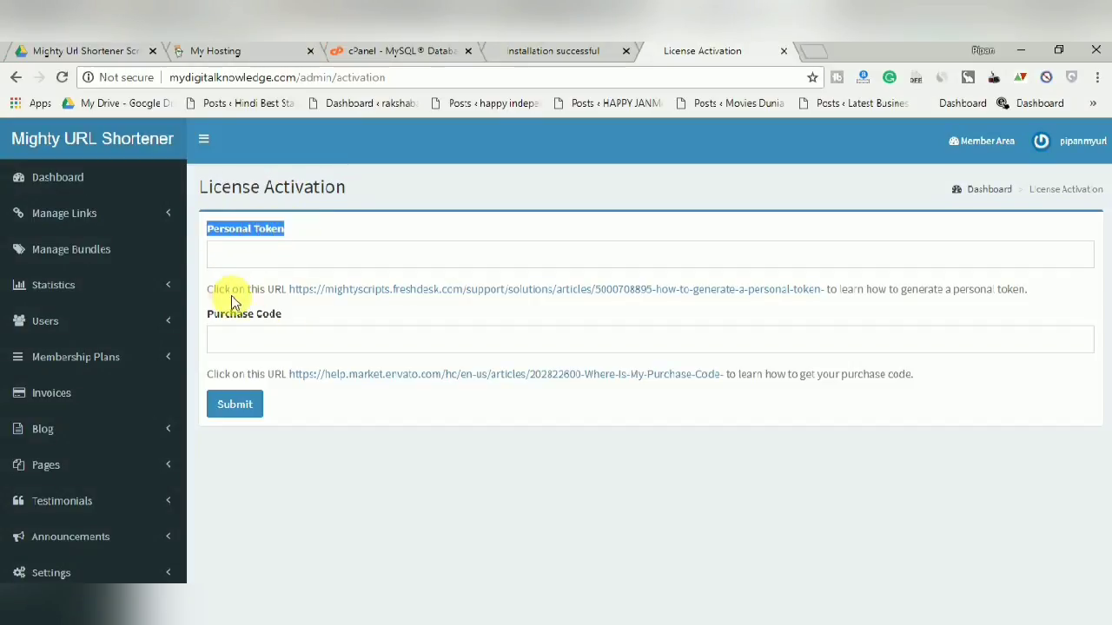
{"action": "left_click_drag", "start_coordinate": [219, 290], "coordinate": [1013, 292]}
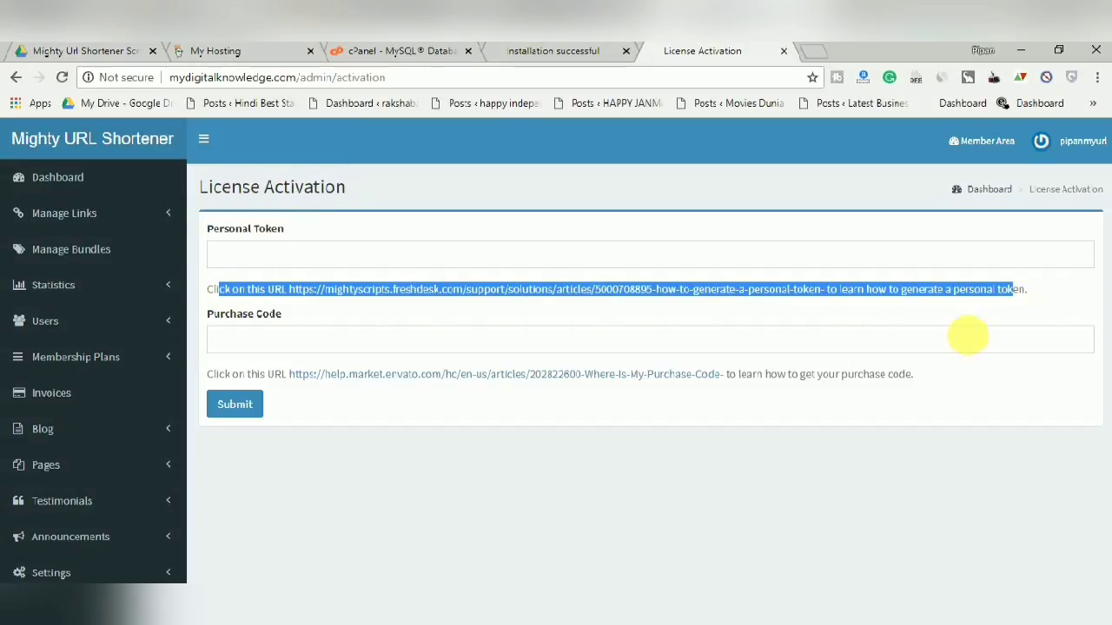
{"action": "left_click_drag", "start_coordinate": [916, 377], "coordinate": [196, 372]}
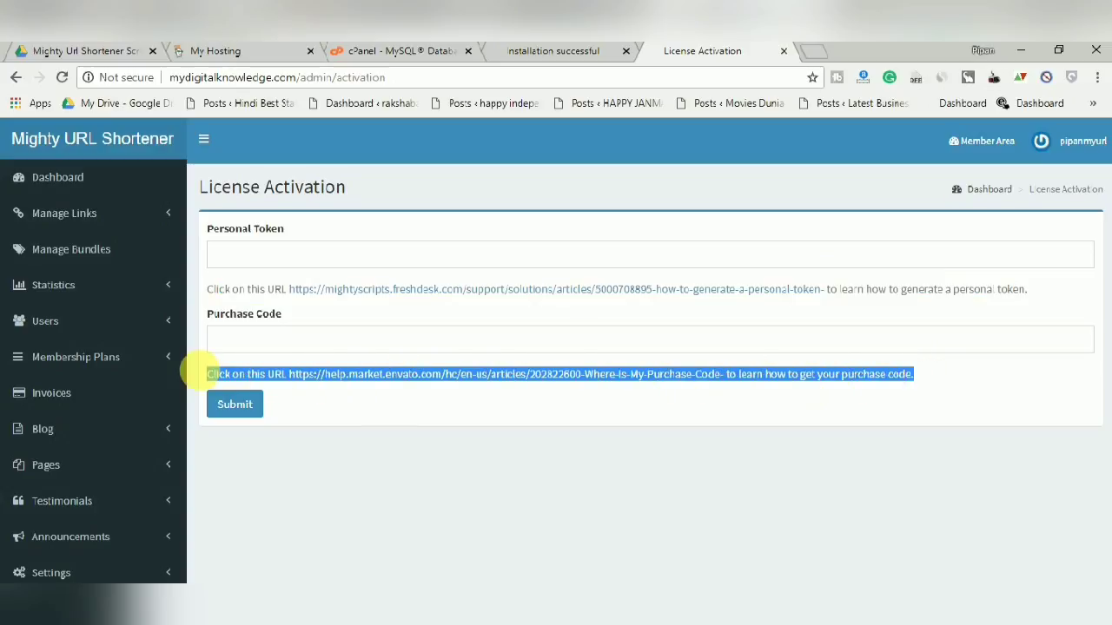
{"action": "left_click", "coordinate": [265, 469]}
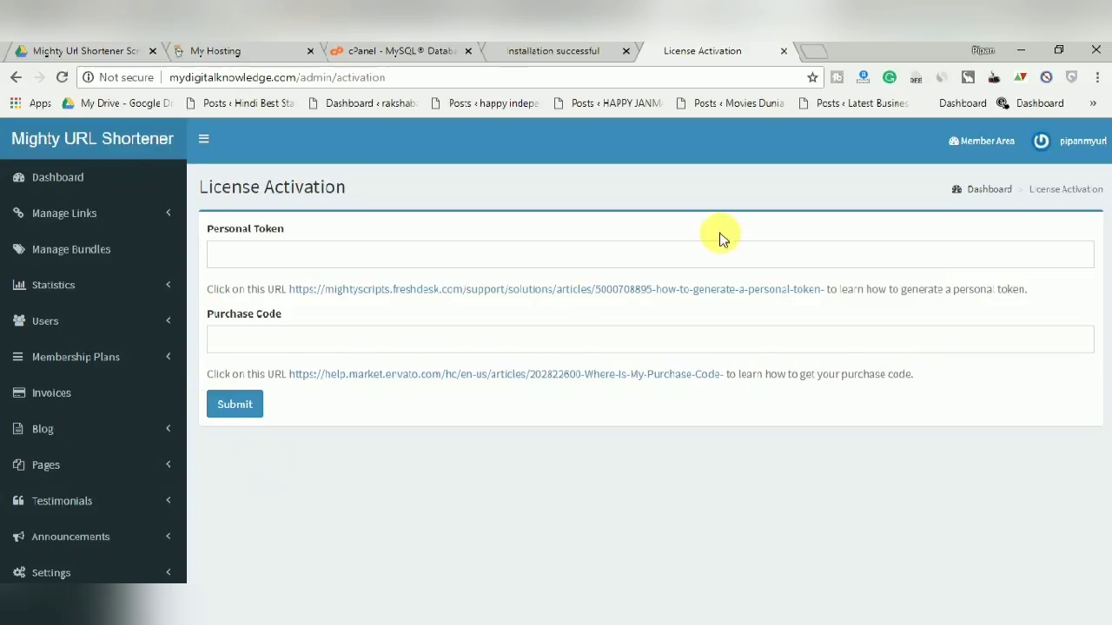
Expand Settings, recheck the Personal Token and Purchase Code fields, then show the Google Drive script folder.
{"action": "left_click", "coordinate": [59, 574]}
{"action": "scroll", "coordinate": [83, 529], "scroll_direction": "down", "scroll_amount": 2}
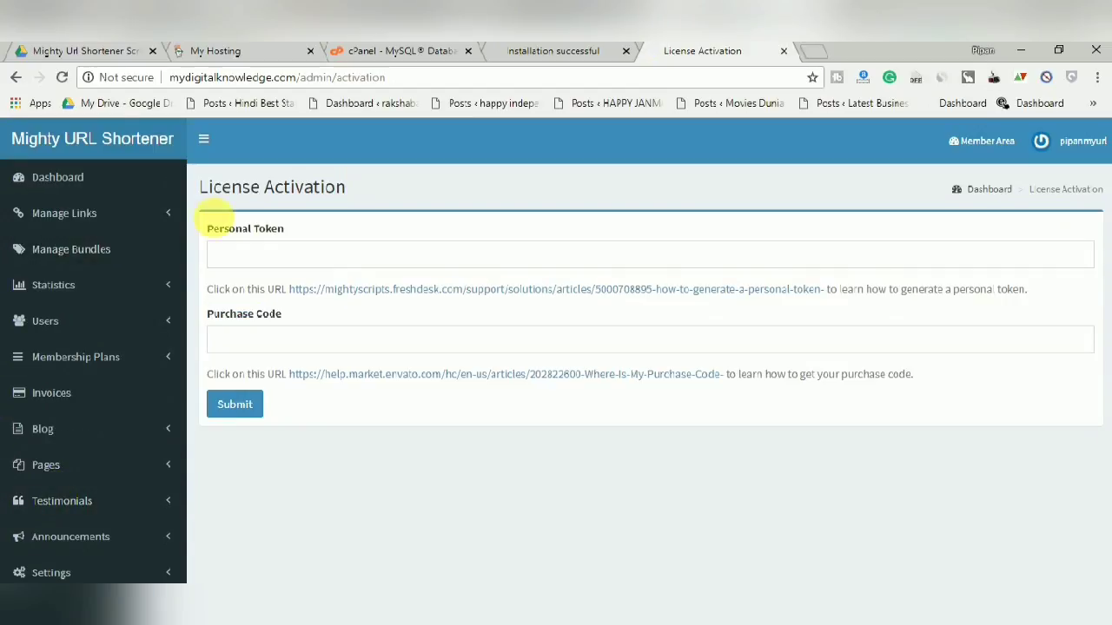
{"action": "left_click_drag", "start_coordinate": [209, 231], "coordinate": [261, 231]}
{"action": "left_click", "coordinate": [260, 231]}
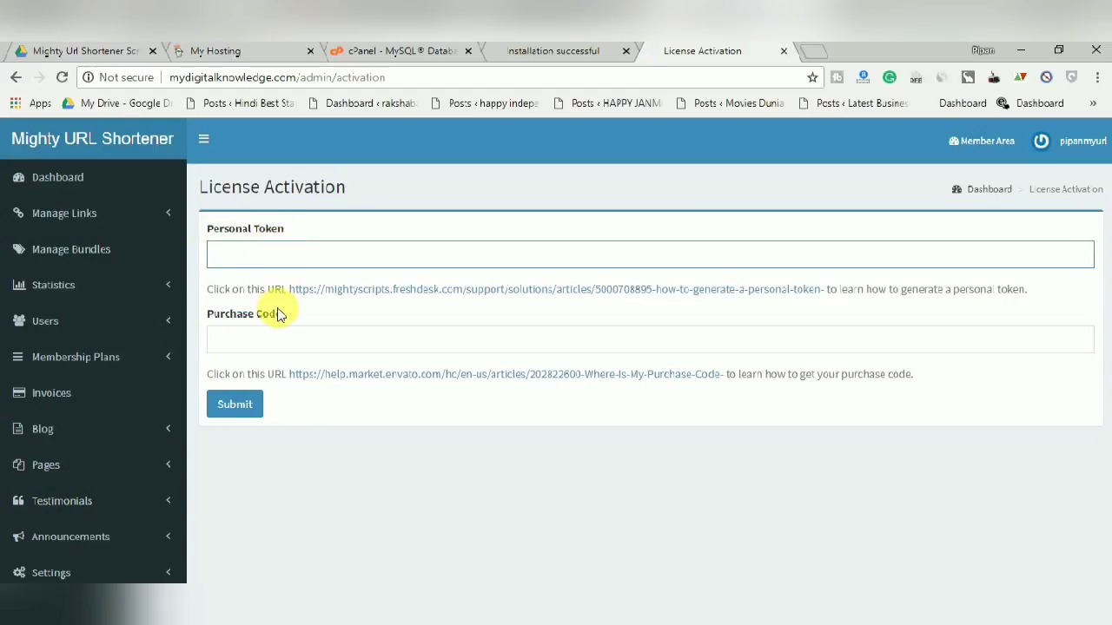
{"action": "left_click_drag", "start_coordinate": [275, 314], "coordinate": [216, 316]}
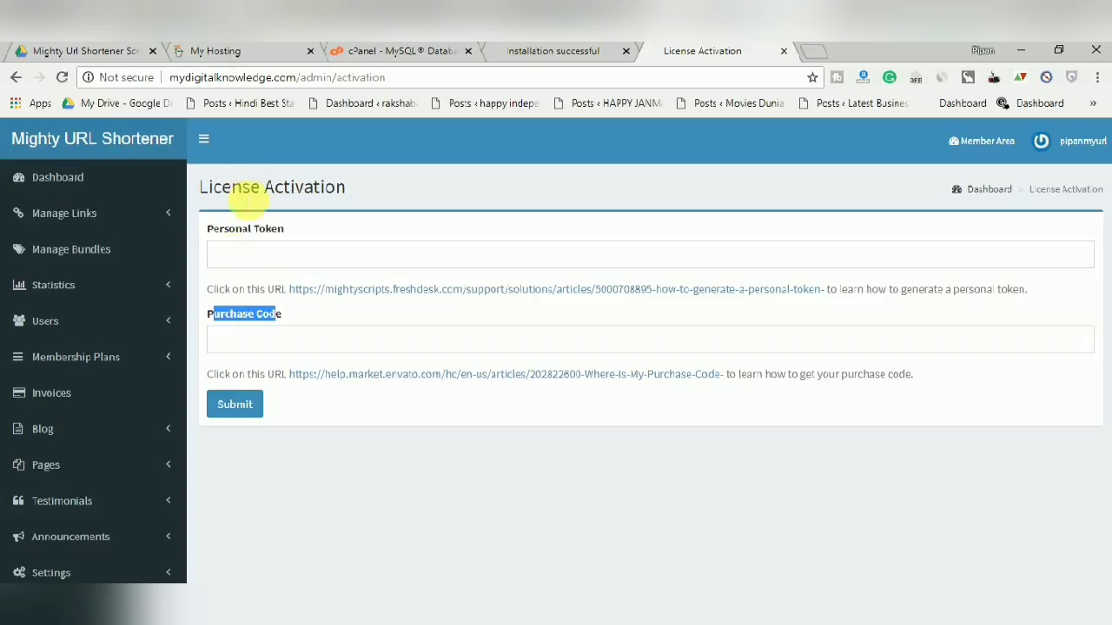
{"action": "left_click", "coordinate": [104, 54]}
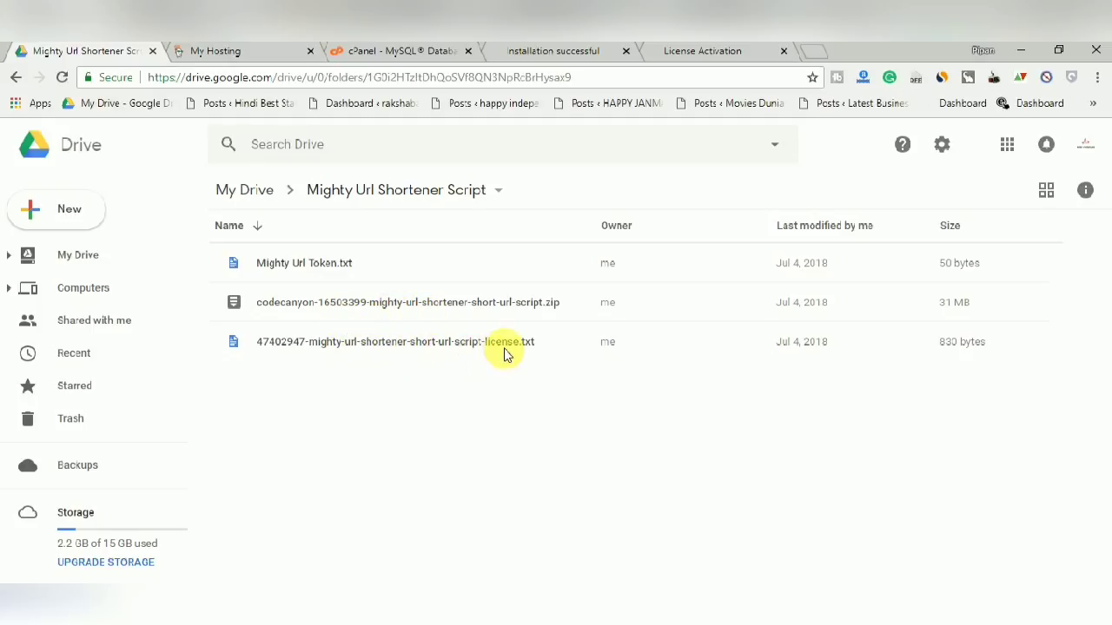
Review the license text file and Mighty Url Token.txt in Drive, then return to License Activation.
{"action": "left_click", "coordinate": [426, 350]}
{"action": "left_click_drag", "start_coordinate": [426, 350], "coordinate": [405, 342]}
{"action": "left_click_drag", "start_coordinate": [335, 260], "coordinate": [356, 291]}
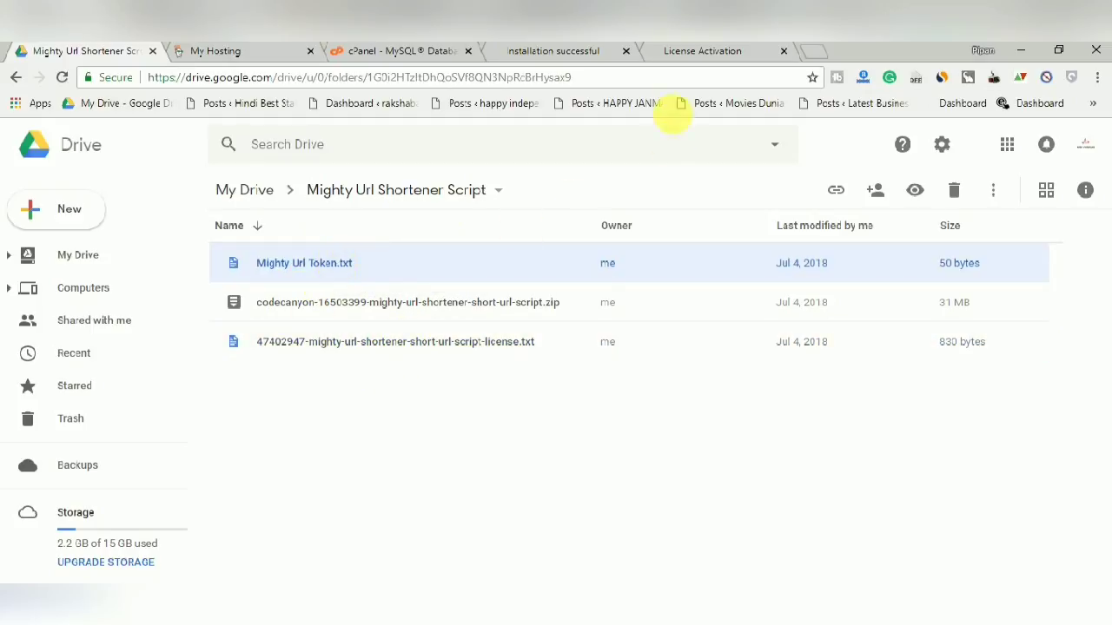
{"action": "left_click", "coordinate": [670, 50]}
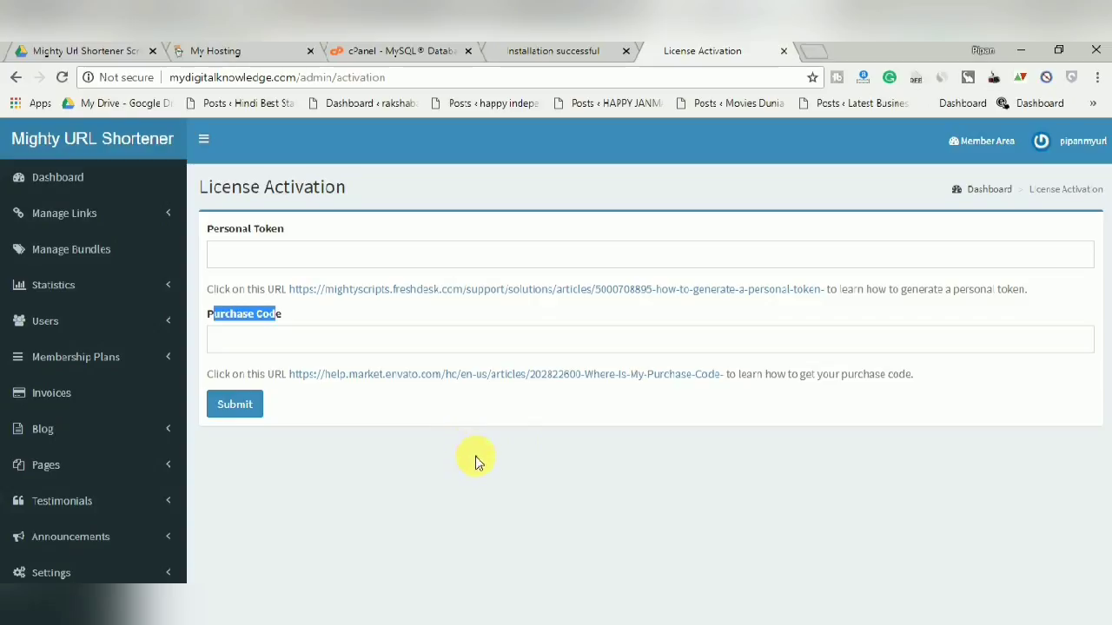
{"action": "left_click", "coordinate": [813, 54]}
{"action": "type", "text": "co"}
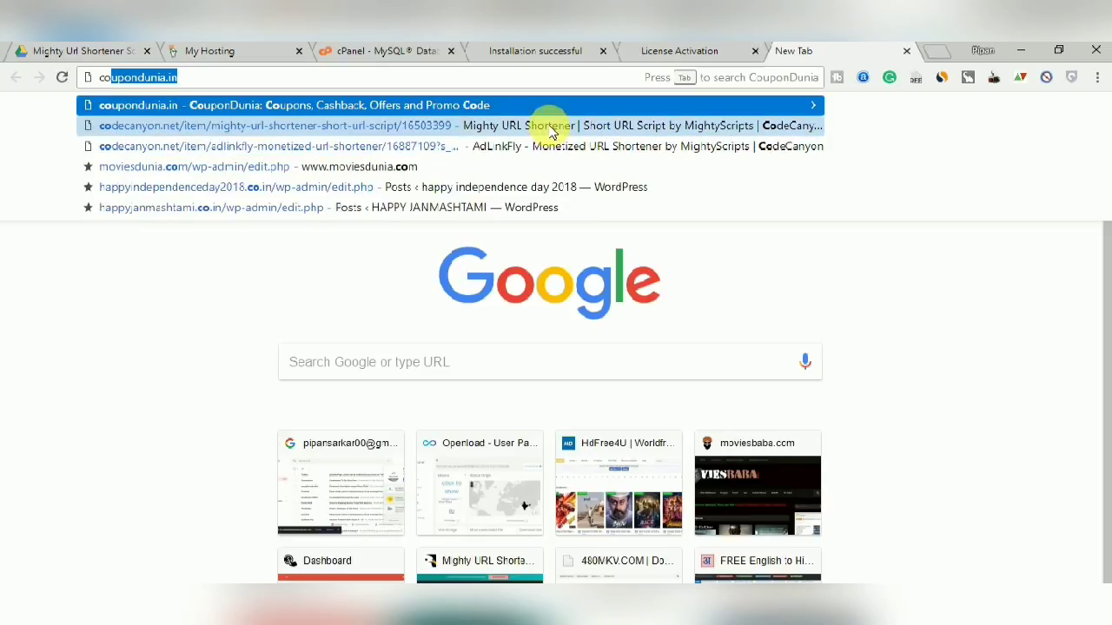
{"action": "left_click", "coordinate": [549, 128]}
{"action": "left_click", "coordinate": [930, 54]}
{"action": "type", "text": "coupondunia.in"}
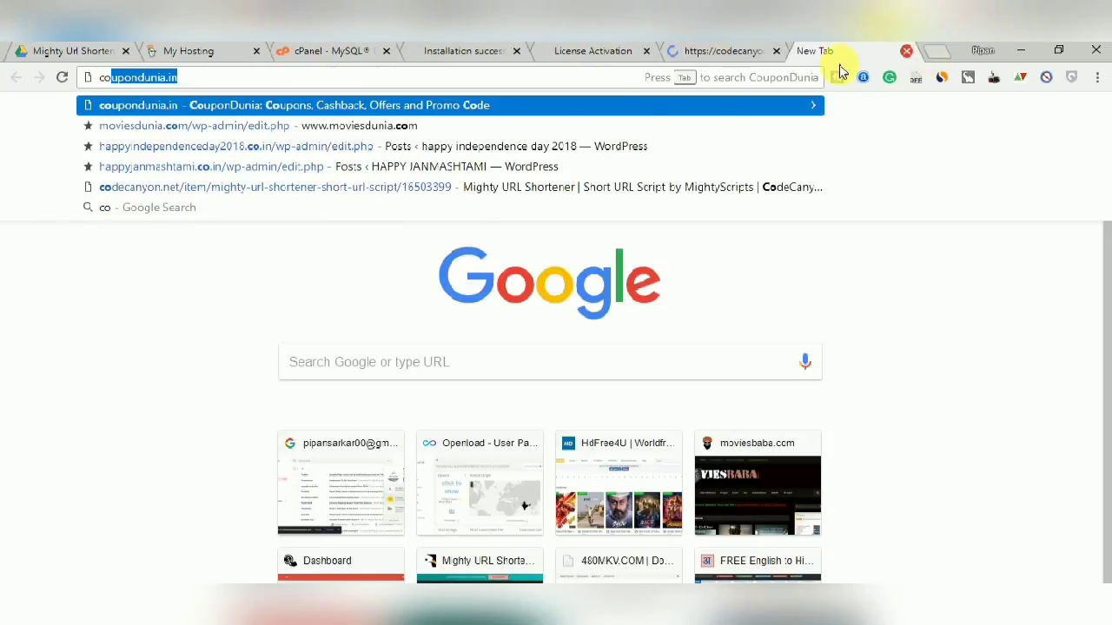
{"action": "left_click", "coordinate": [570, 142]}
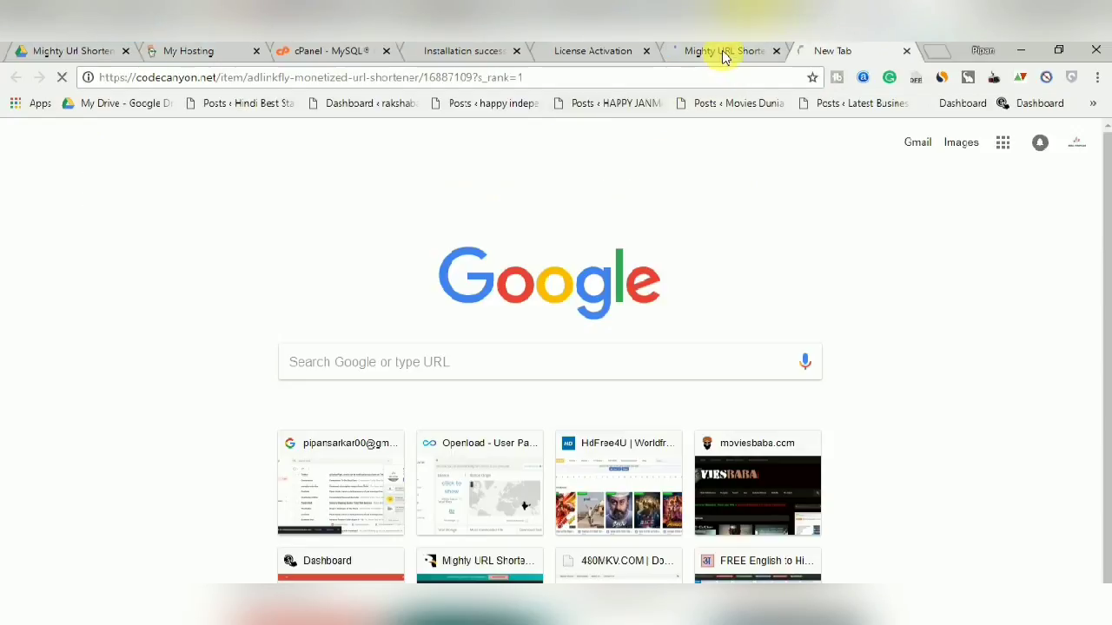
{"action": "left_click", "coordinate": [723, 52]}
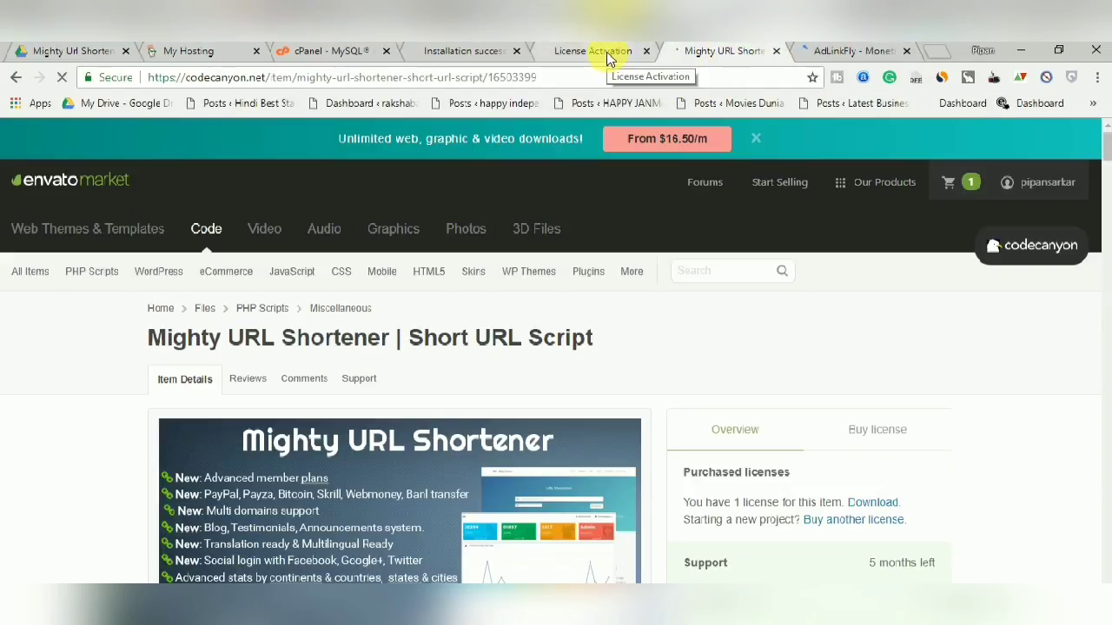
{"action": "left_click", "coordinate": [607, 54]}
{"action": "left_click", "coordinate": [717, 55]}
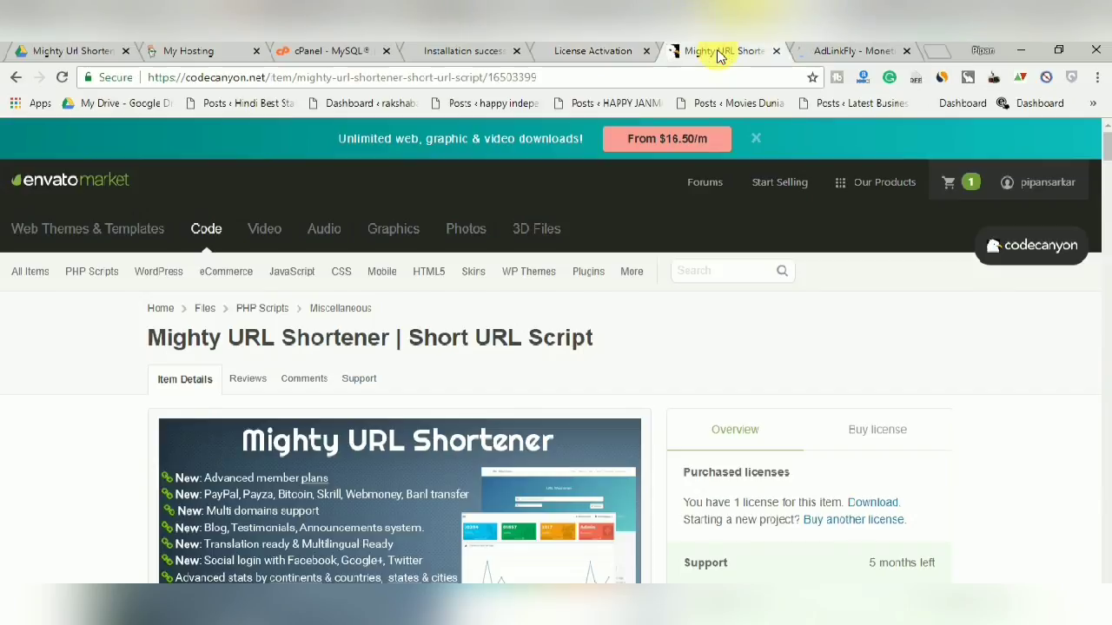
{"action": "scroll", "coordinate": [583, 364], "scroll_direction": "down", "scroll_amount": 4}
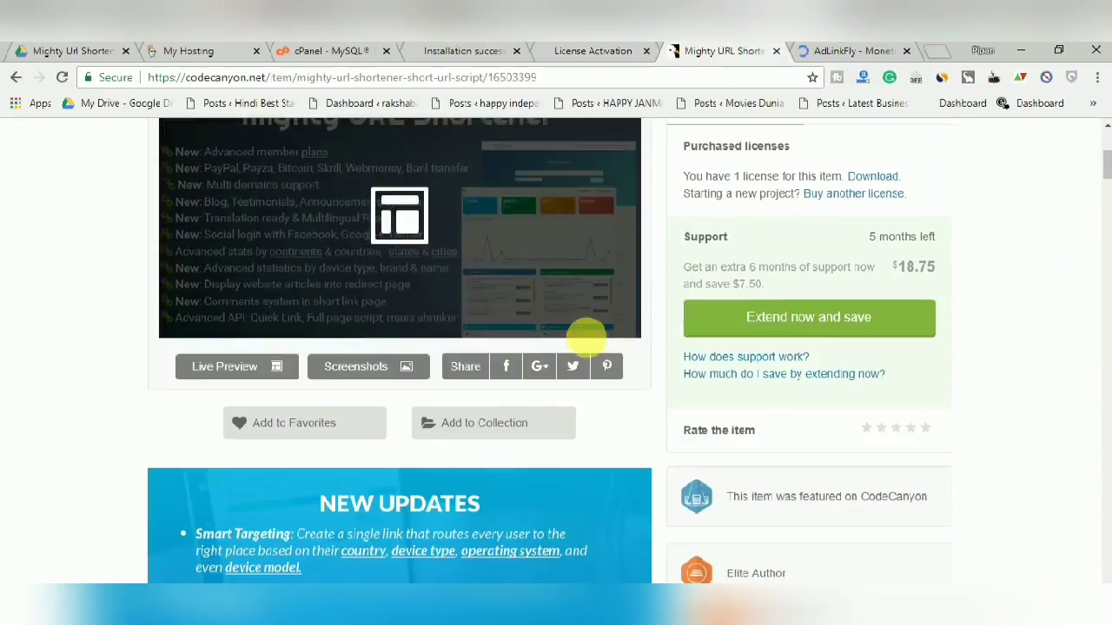
{"action": "scroll", "coordinate": [768, 349], "scroll_direction": "up", "scroll_amount": 2}
{"action": "left_click", "coordinate": [851, 267]}
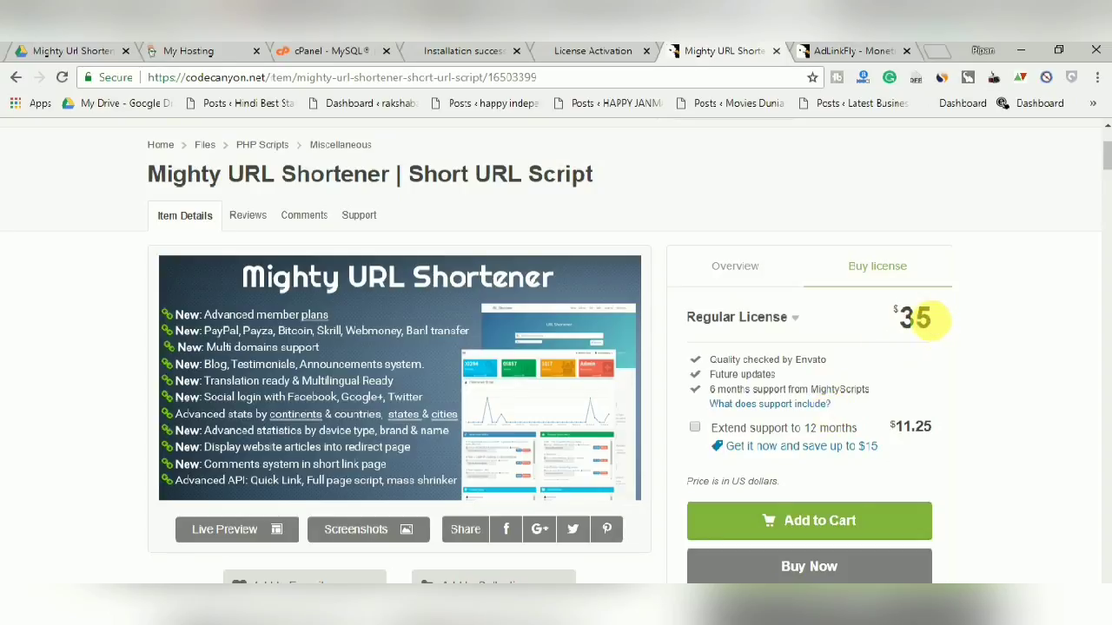
{"action": "scroll", "coordinate": [883, 340], "scroll_direction": "down", "scroll_amount": 2}
{"action": "left_click", "coordinate": [832, 50]}
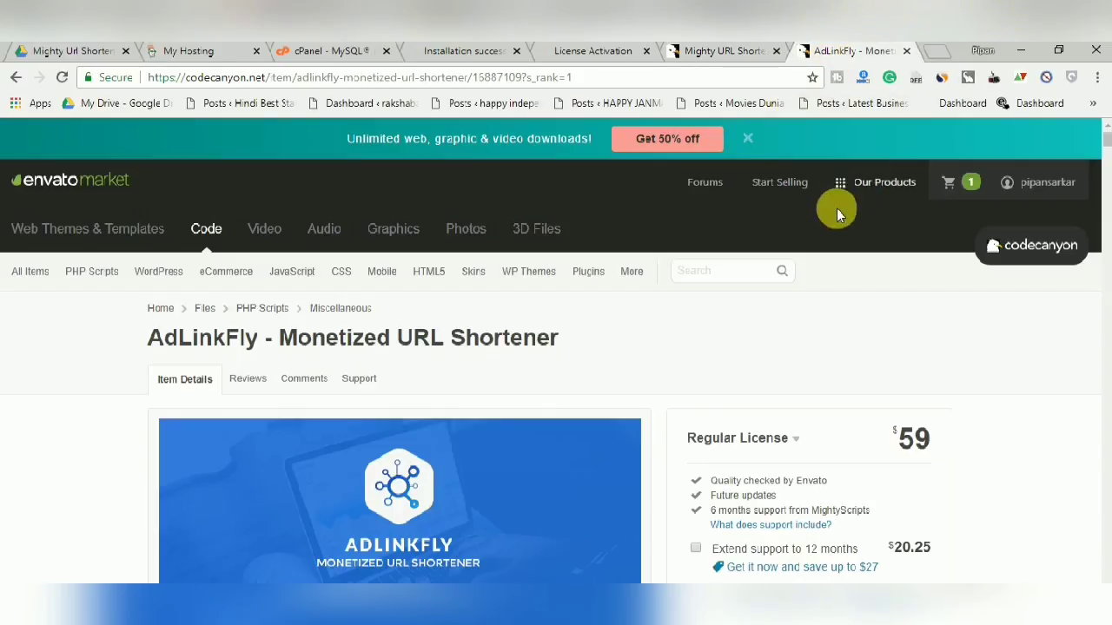
{"action": "scroll", "coordinate": [786, 369], "scroll_direction": "down", "scroll_amount": 3}
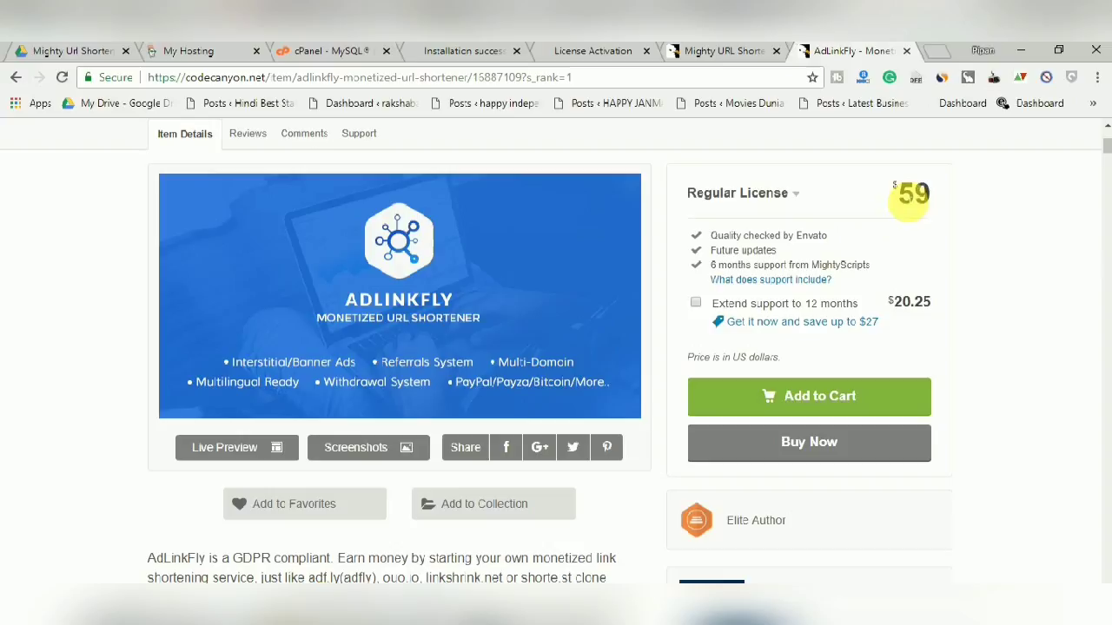
{"action": "left_click", "coordinate": [721, 51]}
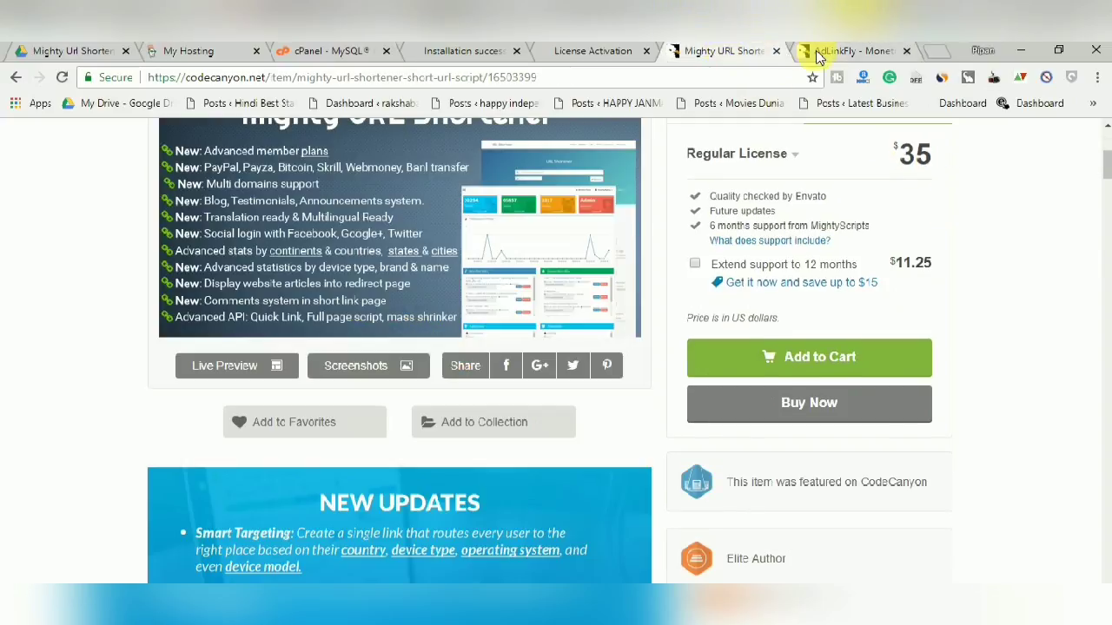
{"action": "left_click", "coordinate": [872, 52]}
{"action": "left_click", "coordinate": [738, 50]}
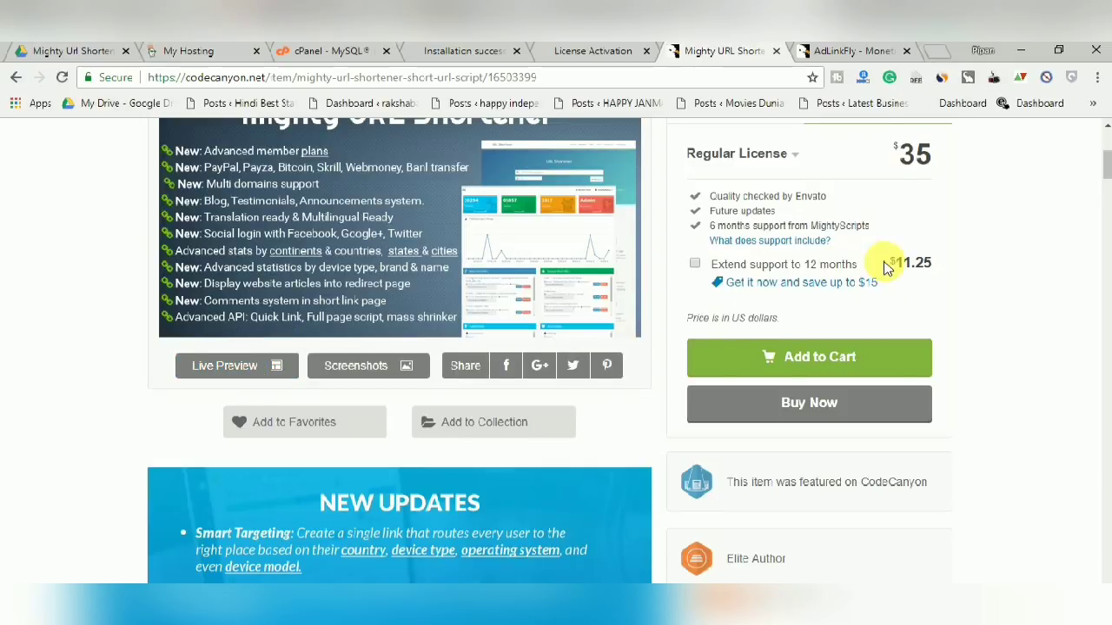
{"action": "scroll", "coordinate": [886, 353], "scroll_direction": "down", "scroll_amount": 5}
{"action": "scroll", "coordinate": [886, 352], "scroll_direction": "up", "scroll_amount": 9}
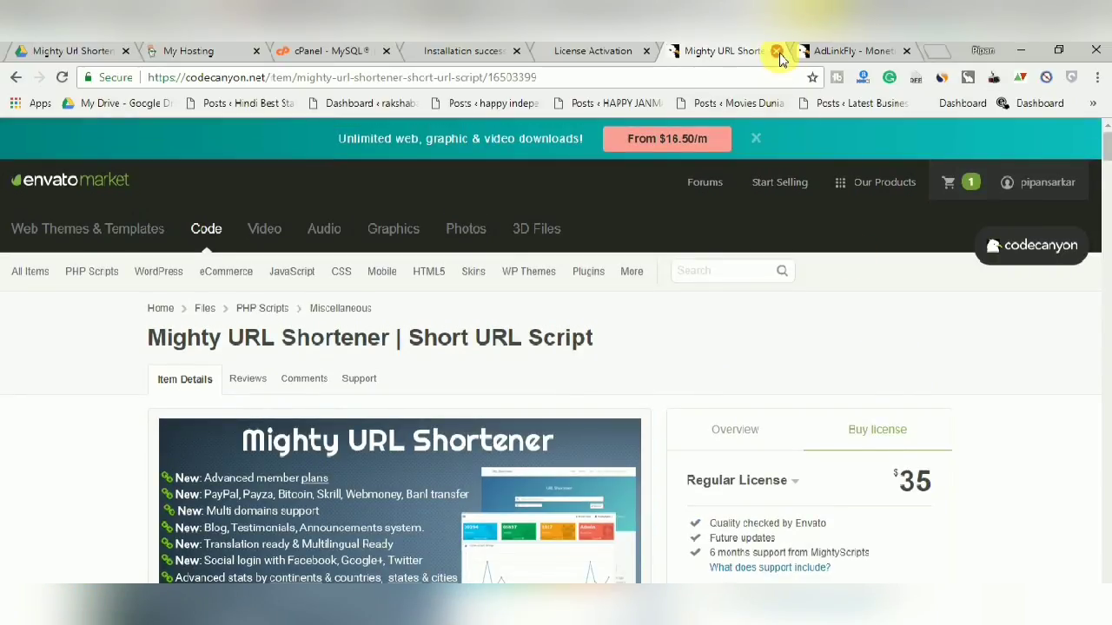
{"action": "left_click", "coordinate": [777, 51]}
Close the AdLinkFly, License Activation, Installation successful, cPanel MySQL and GoDaddy My Hosting tabs.
{"action": "left_click", "coordinate": [777, 52]}
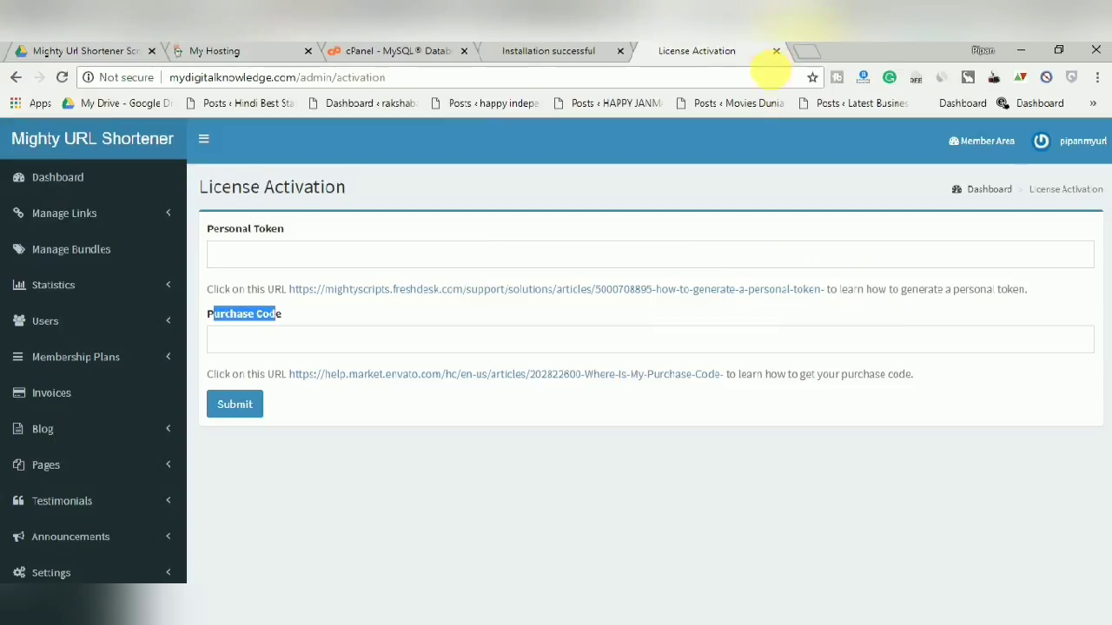
{"action": "left_click", "coordinate": [355, 516]}
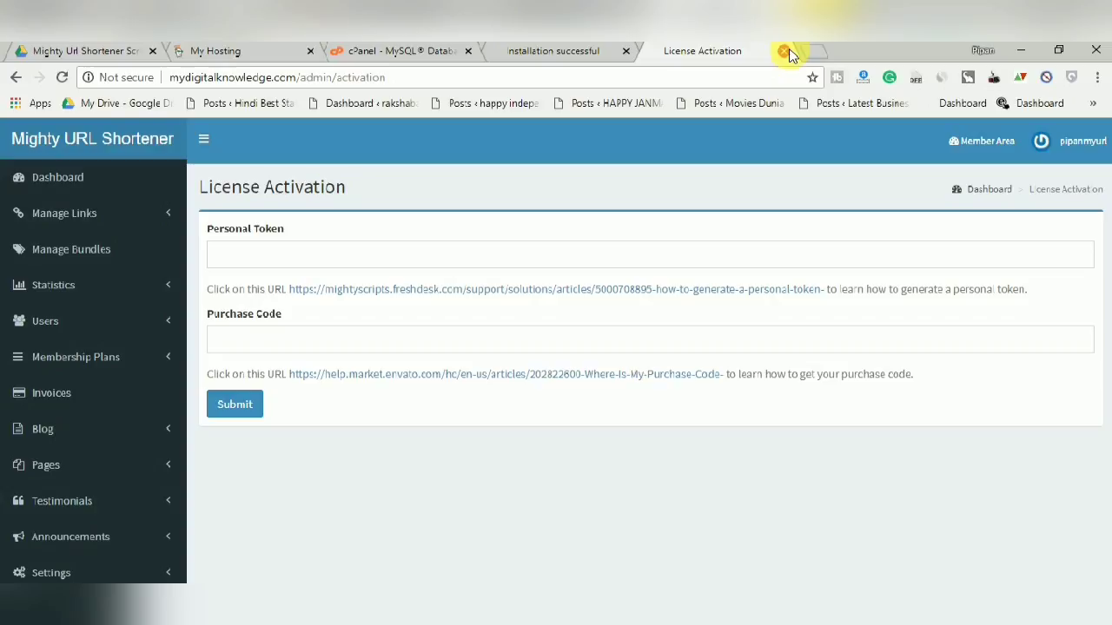
{"action": "left_click", "coordinate": [784, 52]}
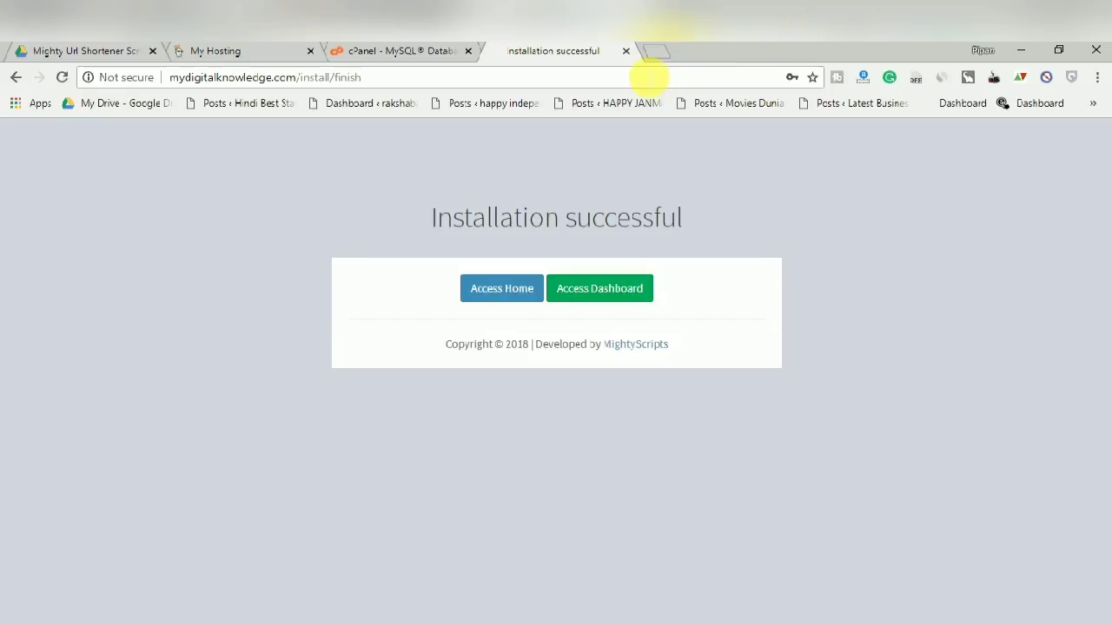
{"action": "left_click", "coordinate": [625, 52]}
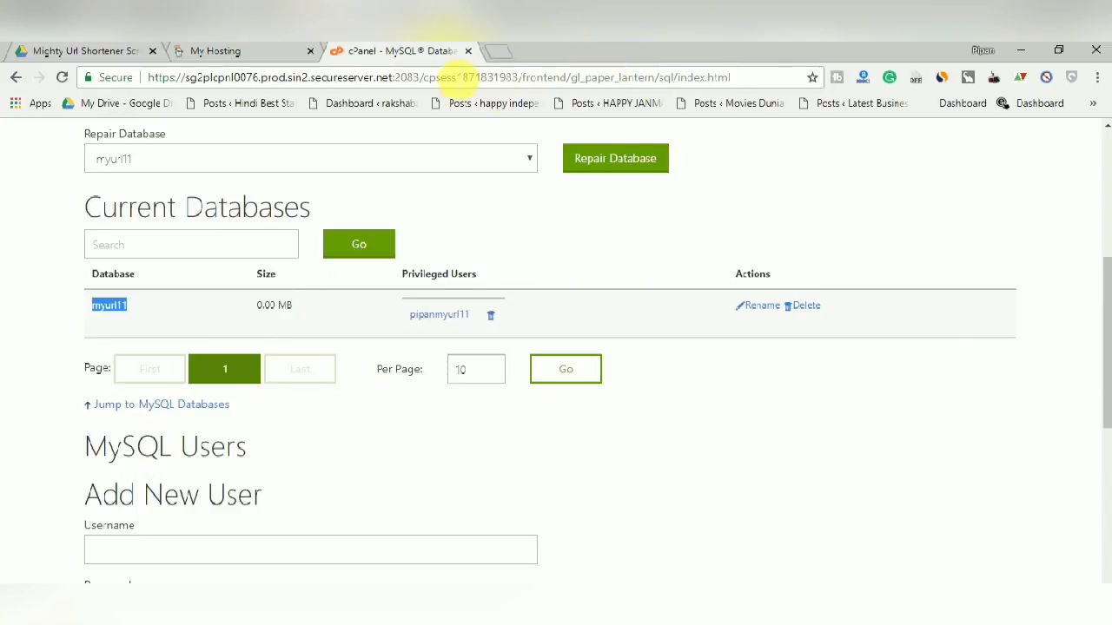
{"action": "left_click", "coordinate": [467, 52]}
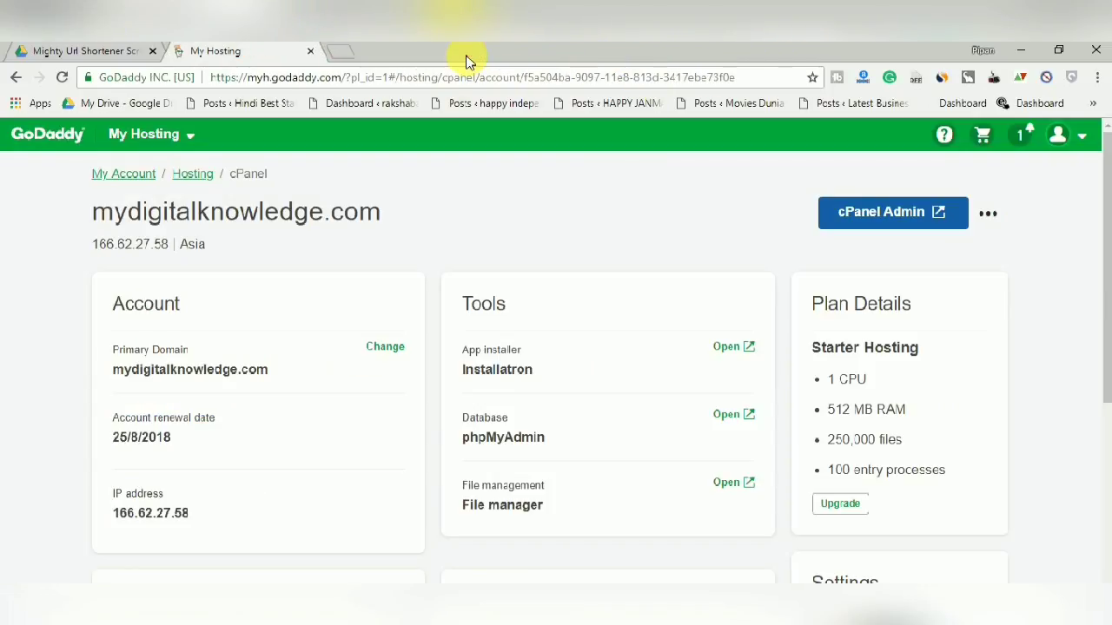
{"action": "left_click", "coordinate": [311, 54]}
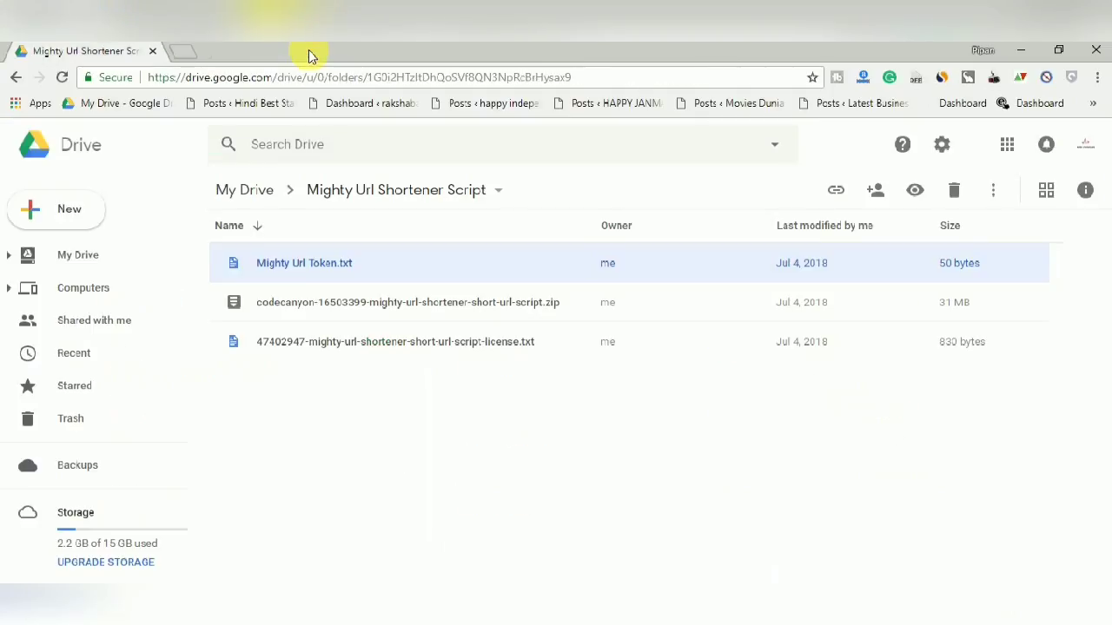